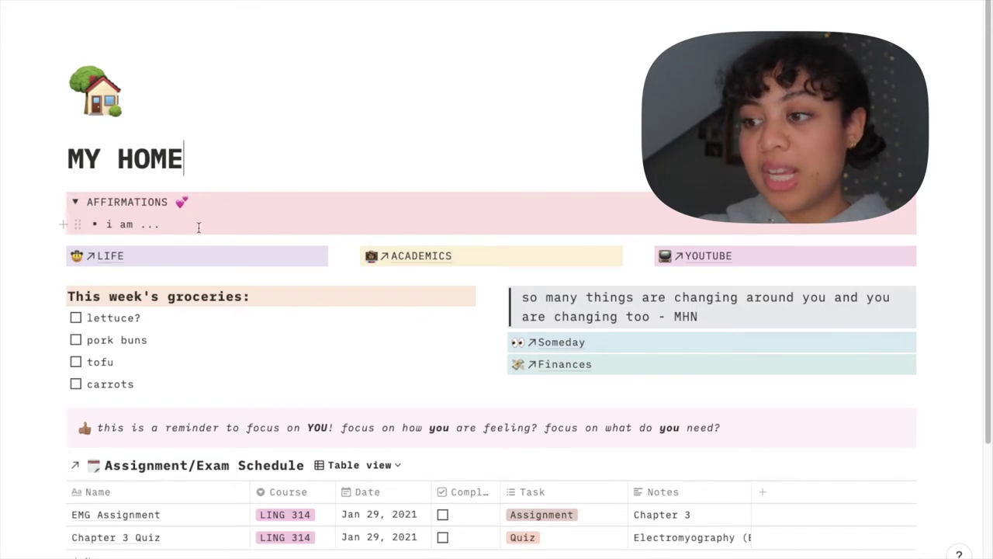
Collapse the AFFIRMATIONS toggle list, and tick and untick the lettuce item in this week's groceries
left_click(76, 203)
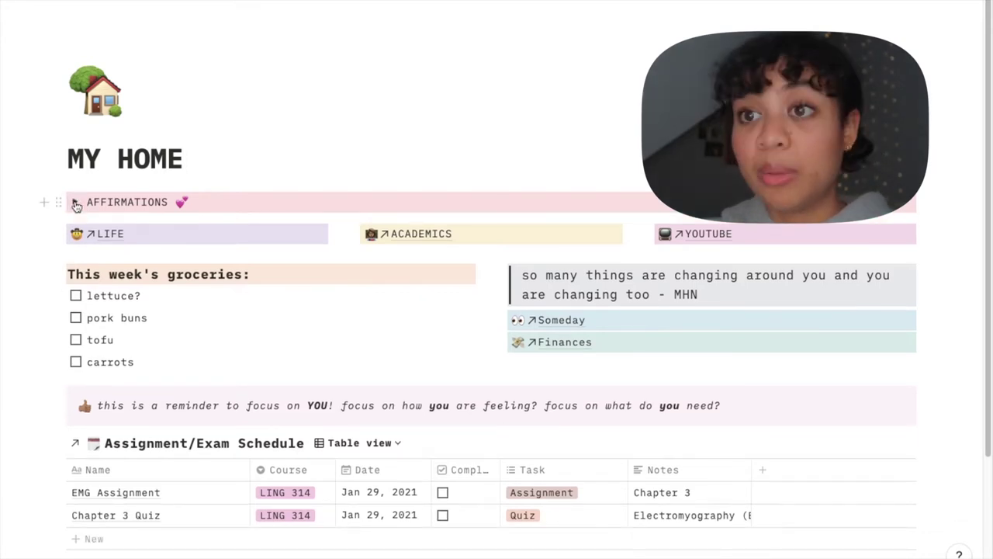
left_click(76, 297)
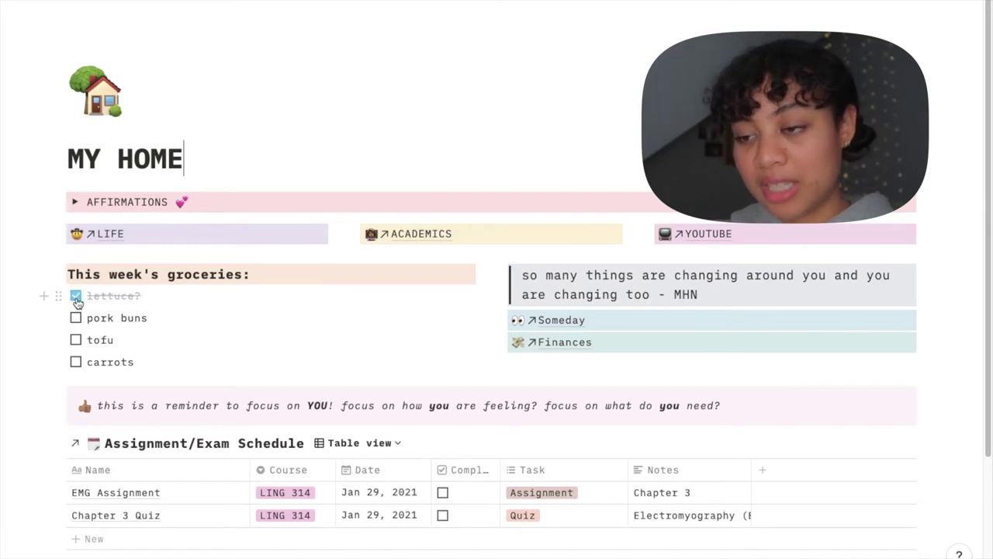
left_click(76, 296)
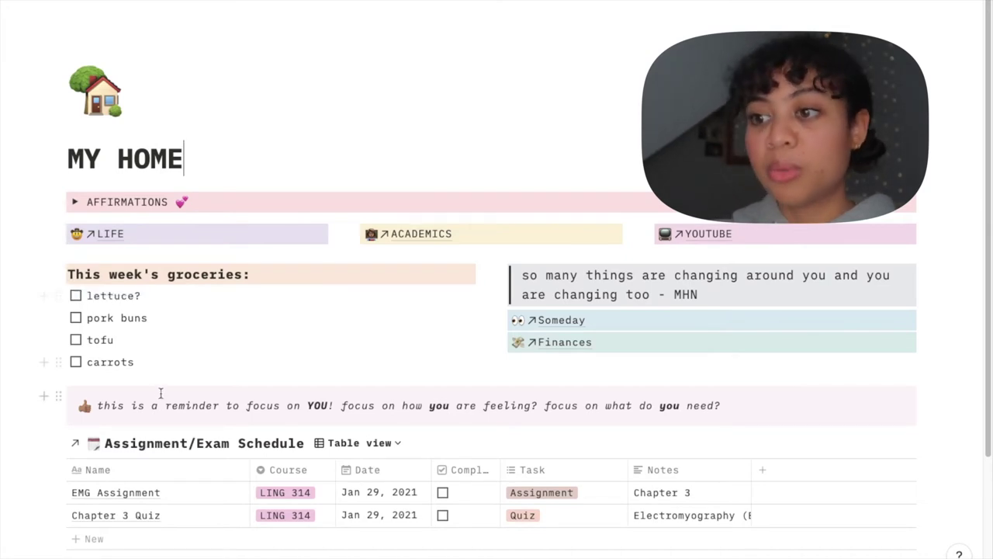
Examine the block types available for a new line below carrots, and remove the empty line from the groceries list
left_click(45, 365)
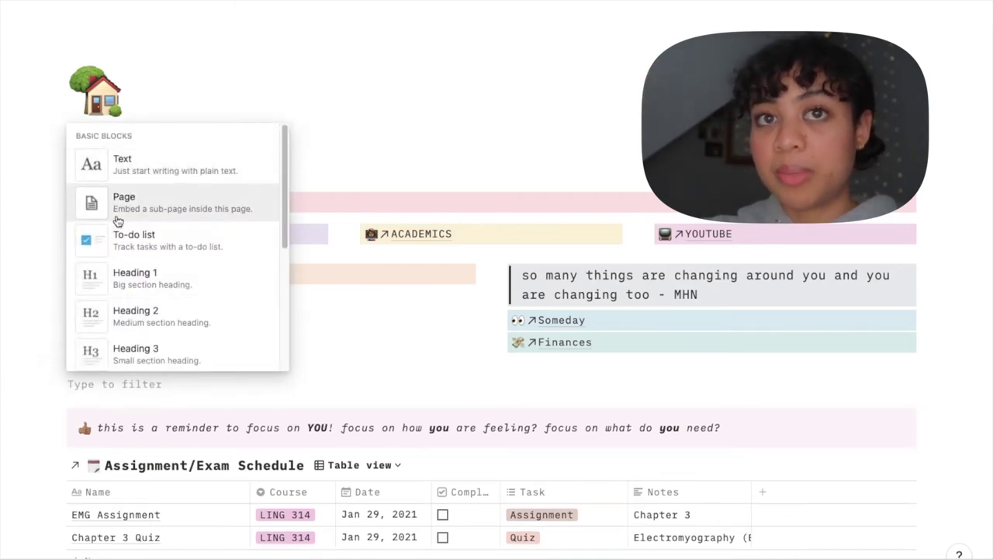
scroll(147, 194, "down", 4)
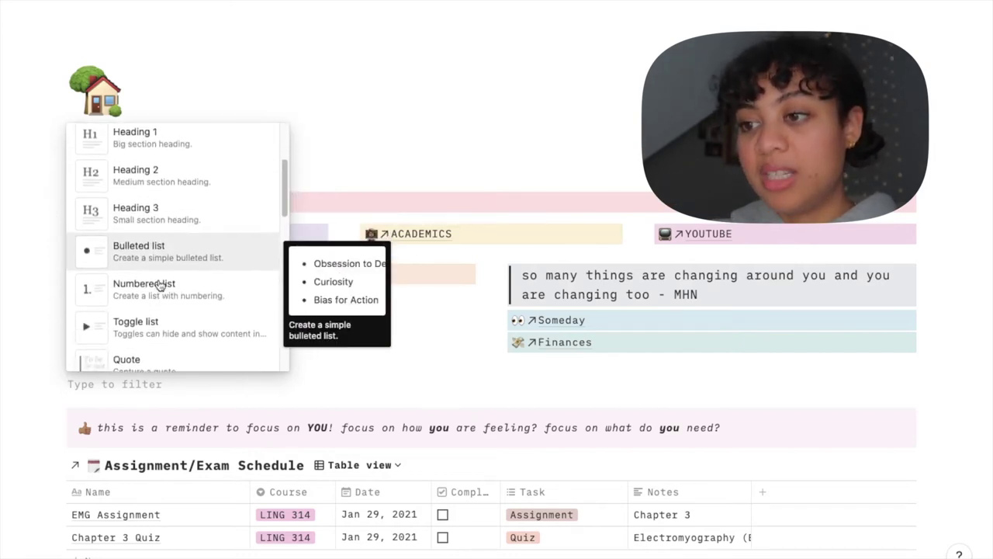
scroll(157, 279, "down", 1)
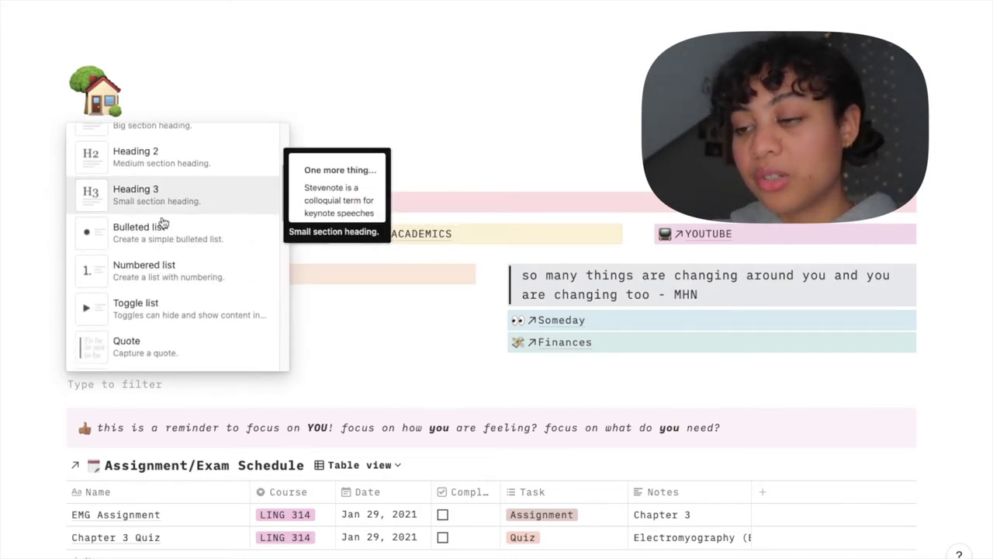
scroll(168, 278, "down", 2)
scroll(170, 281, "down", 2)
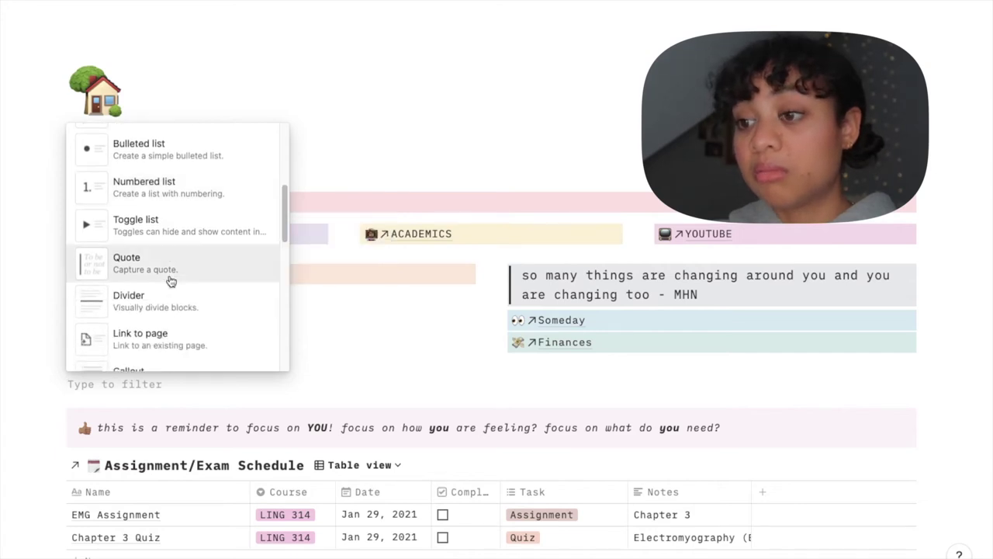
scroll(171, 256, "down", 1)
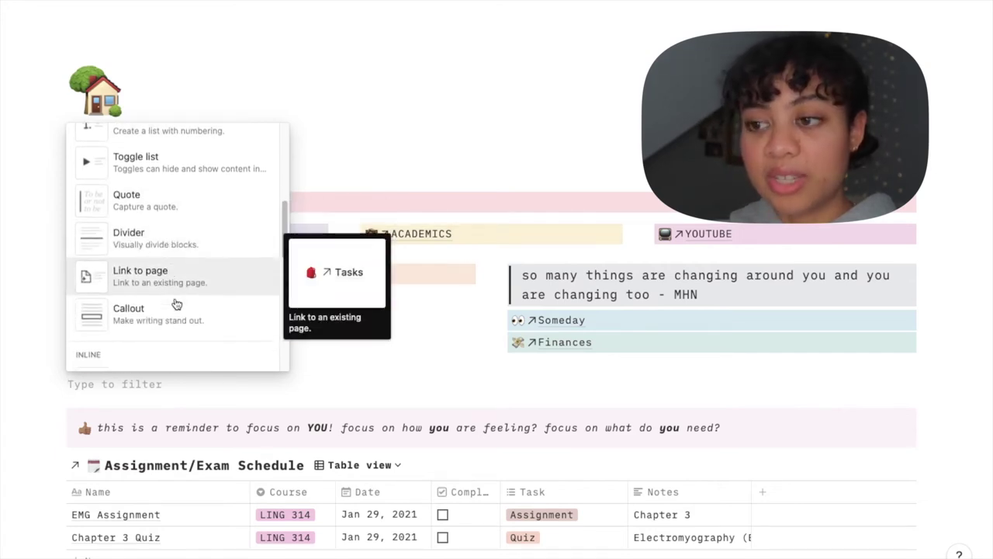
left_click(110, 385)
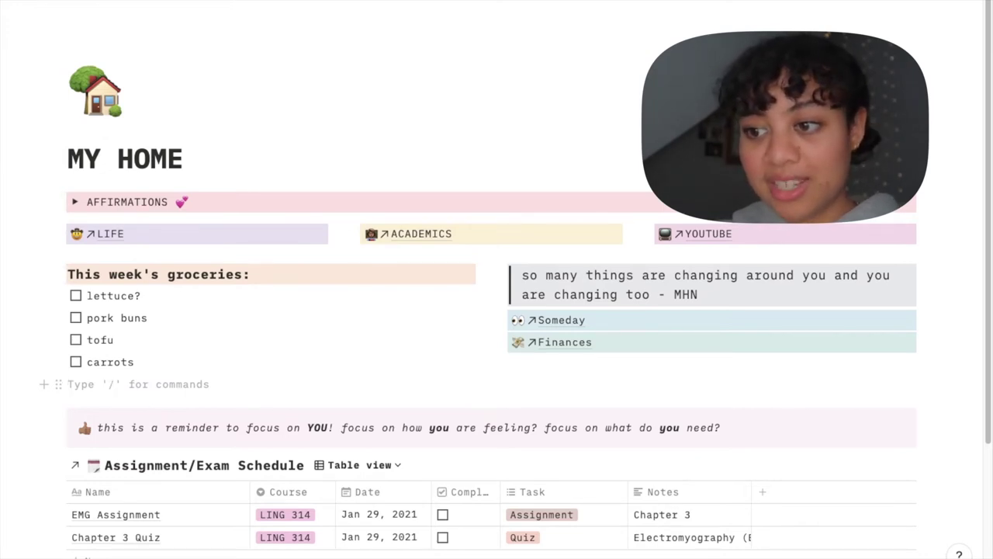
type("/")
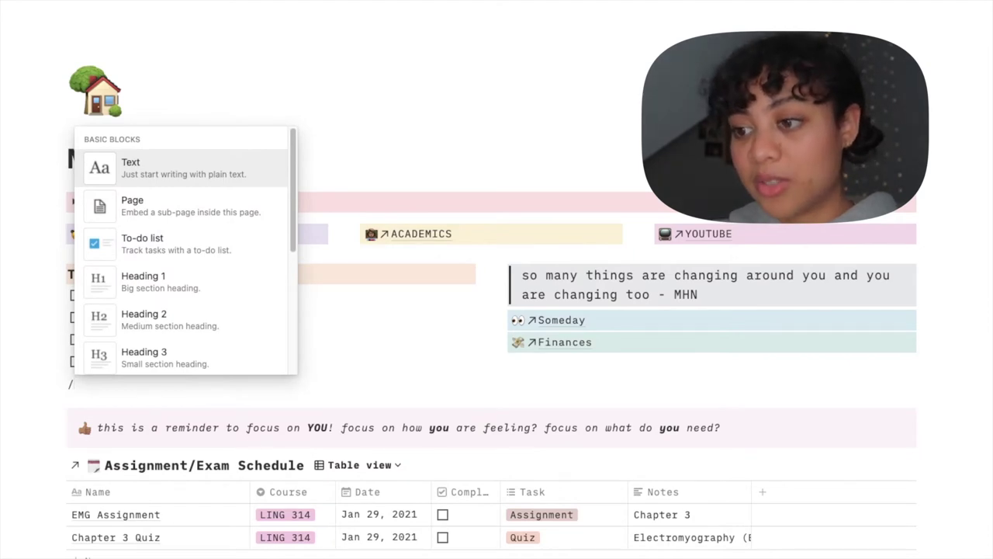
key("BackSpace")
key("BackSpace")
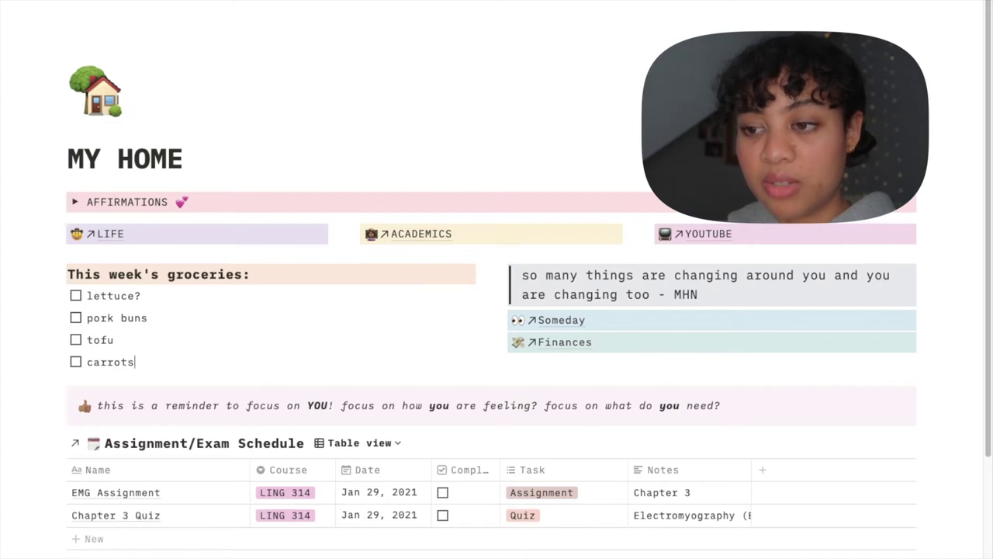
Tick the lettuce and pork buns items in the groceries list, and untick both
left_click(76, 297)
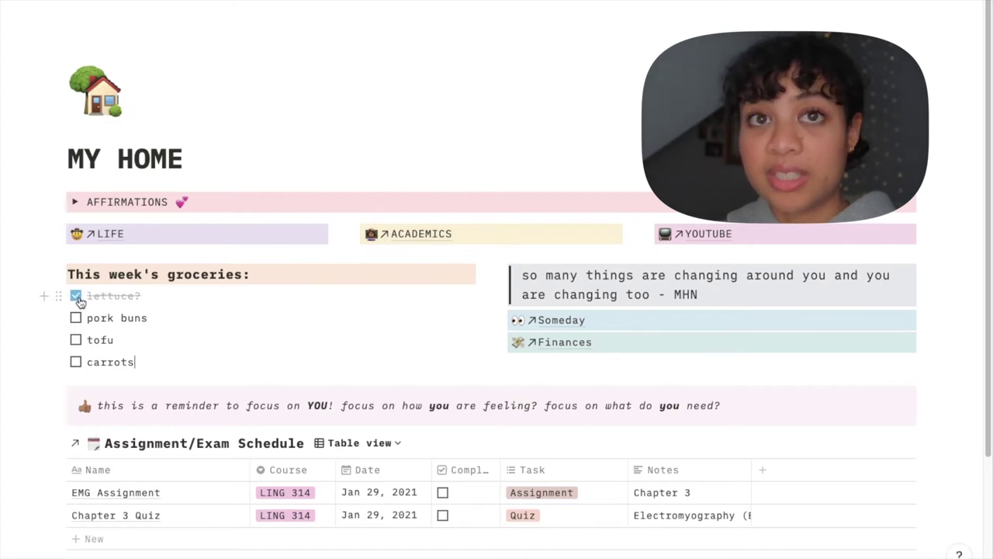
left_click(76, 318)
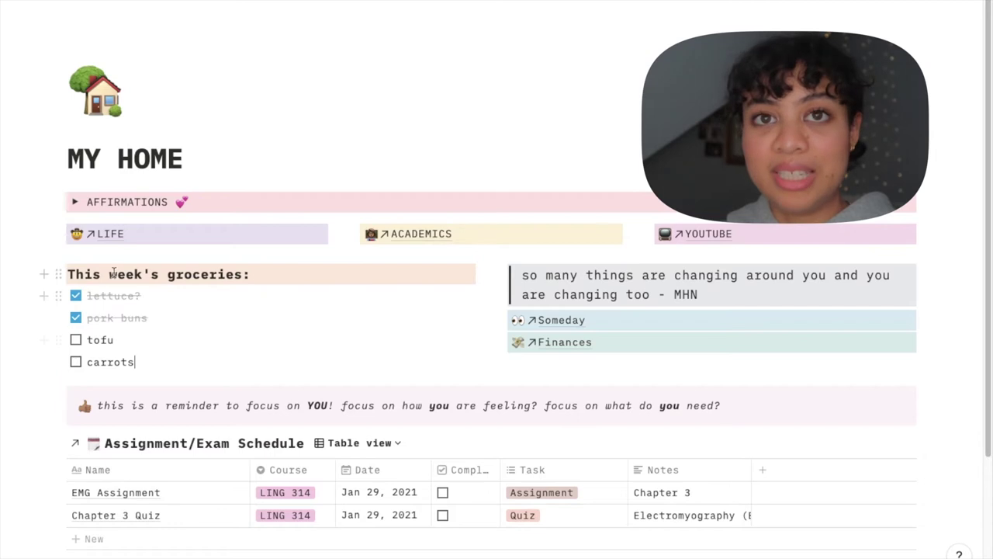
left_click(76, 298)
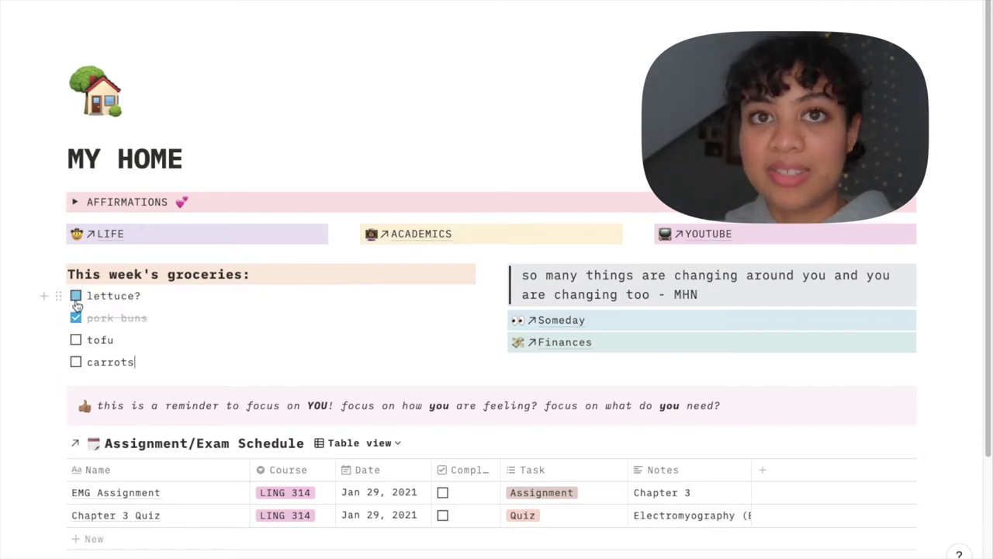
left_click(76, 318)
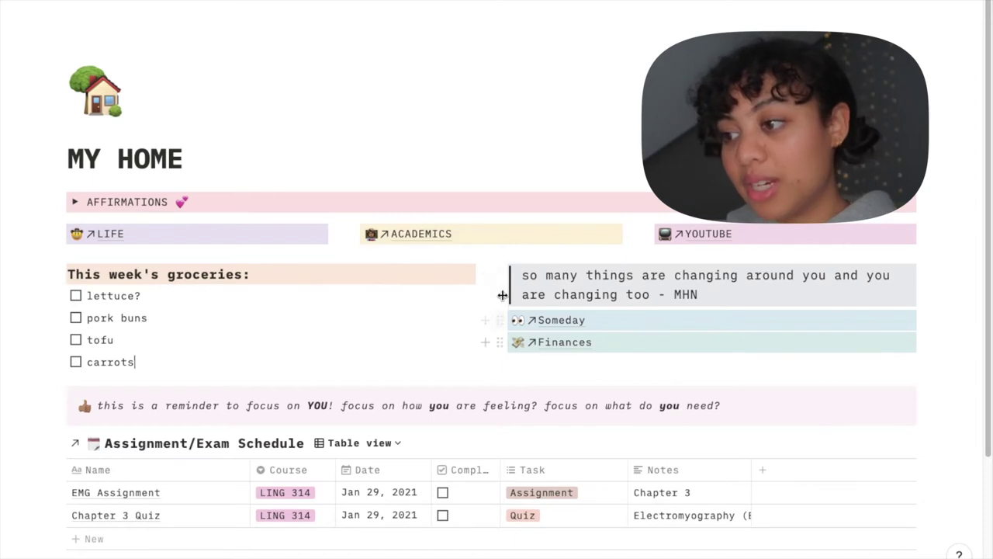
Try moving the Finances link into a third column beside the quote, and undo the move
left_click(495, 363)
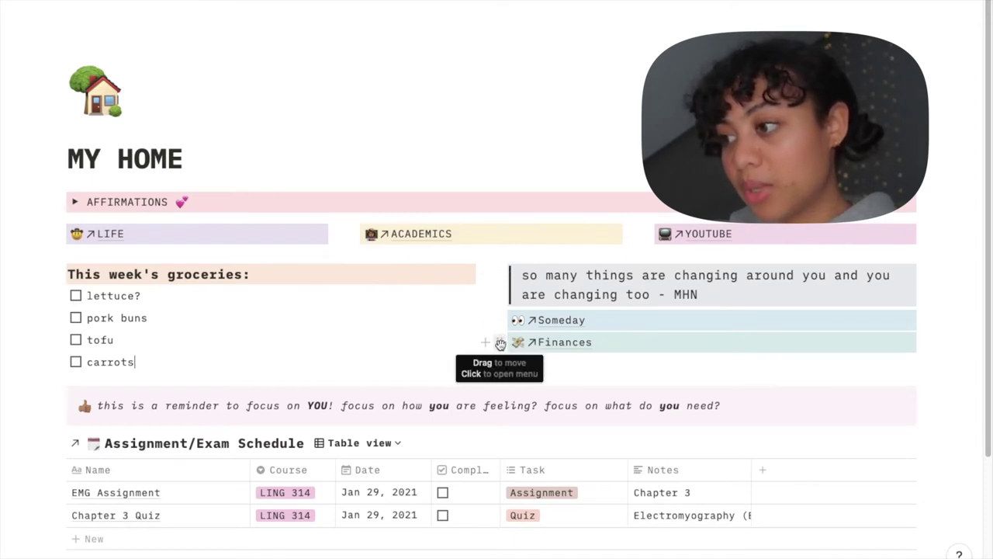
left_click_drag(500, 344, 939, 275)
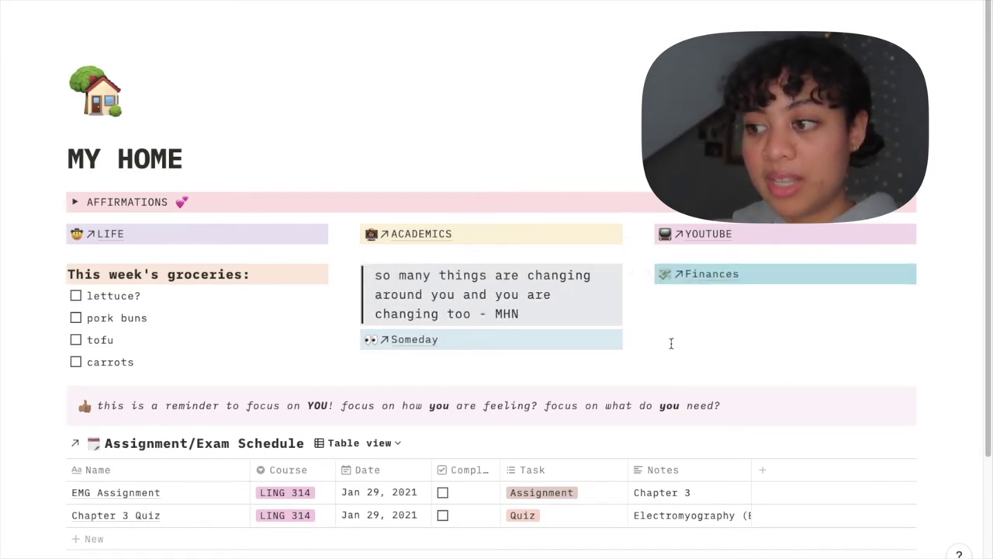
key("ctrl+z")
key("ctrl+z")
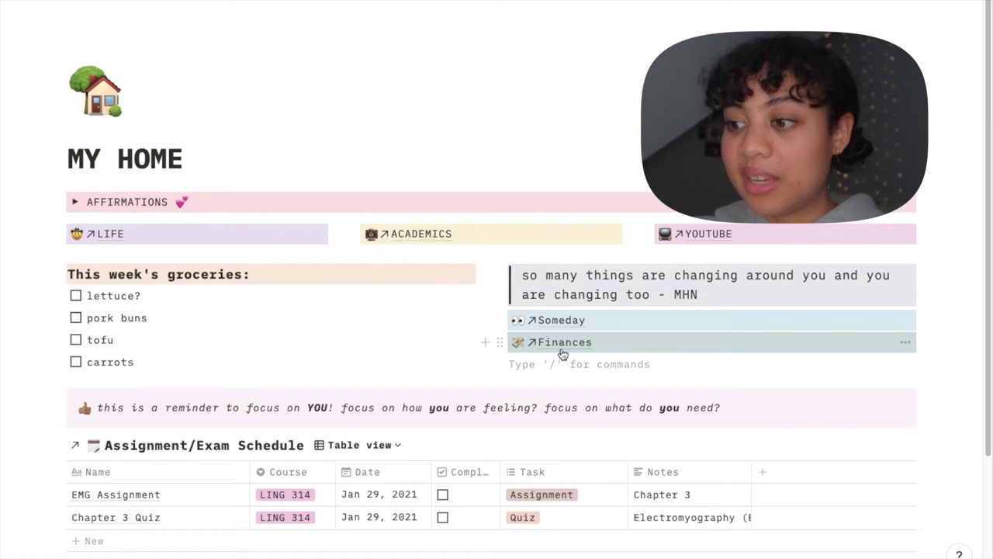
Look over the reminder callout and Assignment/Exam Schedule table on the home page, and open the LIFE page
scroll(587, 377, "down", 1)
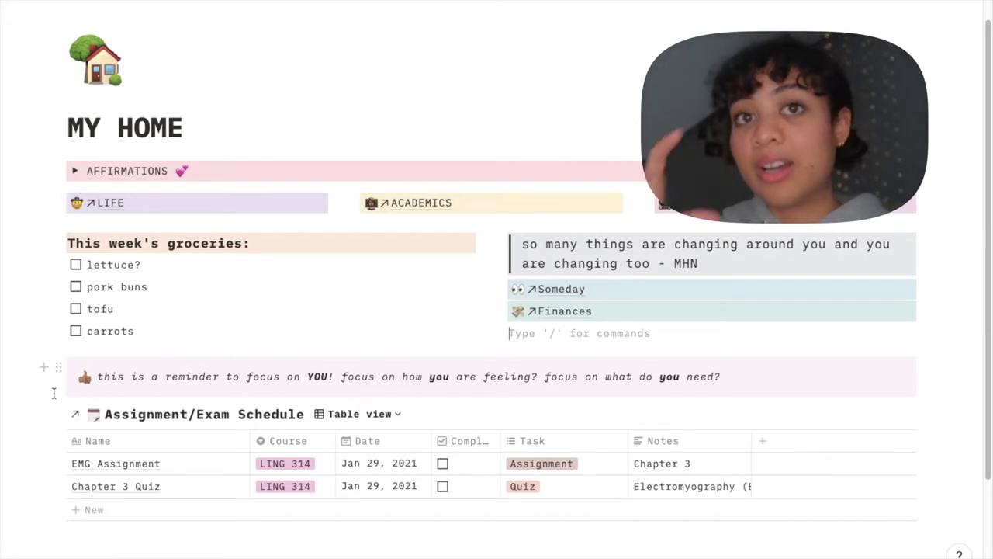
scroll(72, 381, "down", 1)
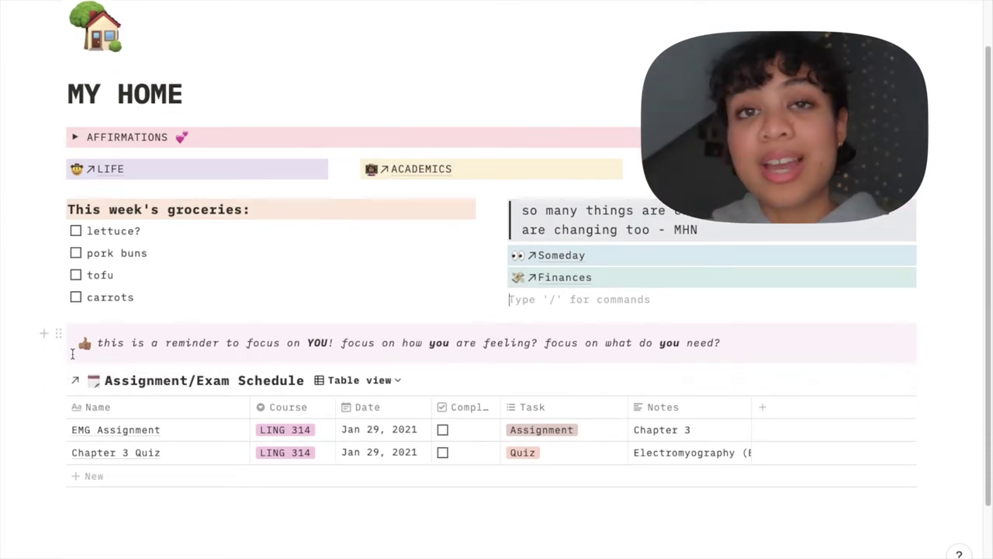
scroll(71, 354, "down", 1)
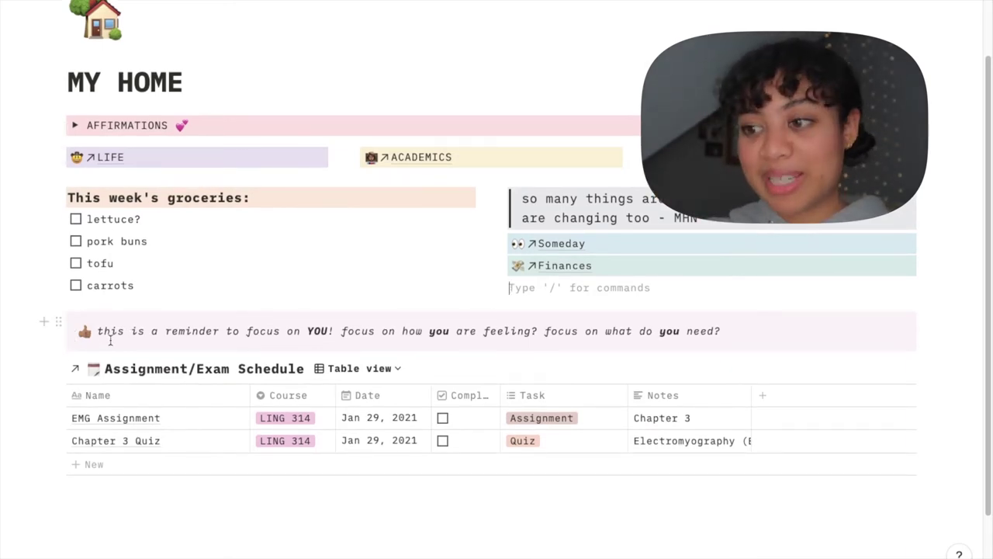
scroll(110, 342, "down", 1)
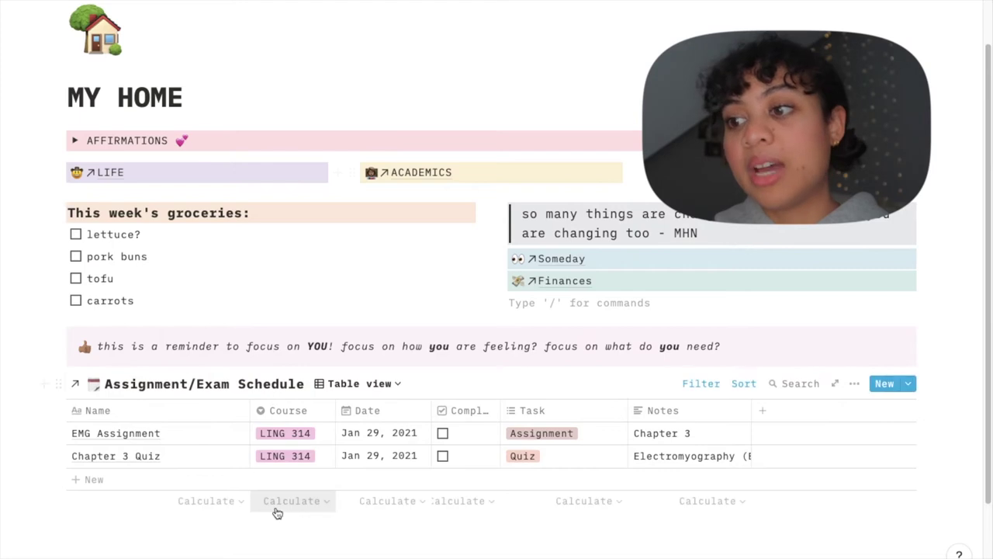
scroll(277, 512, "down", 1)
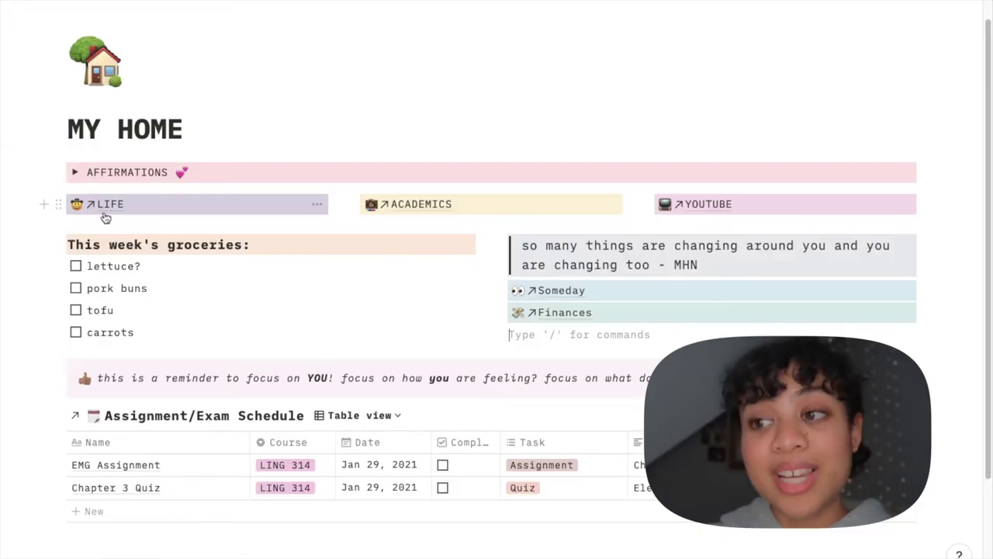
left_click(105, 214)
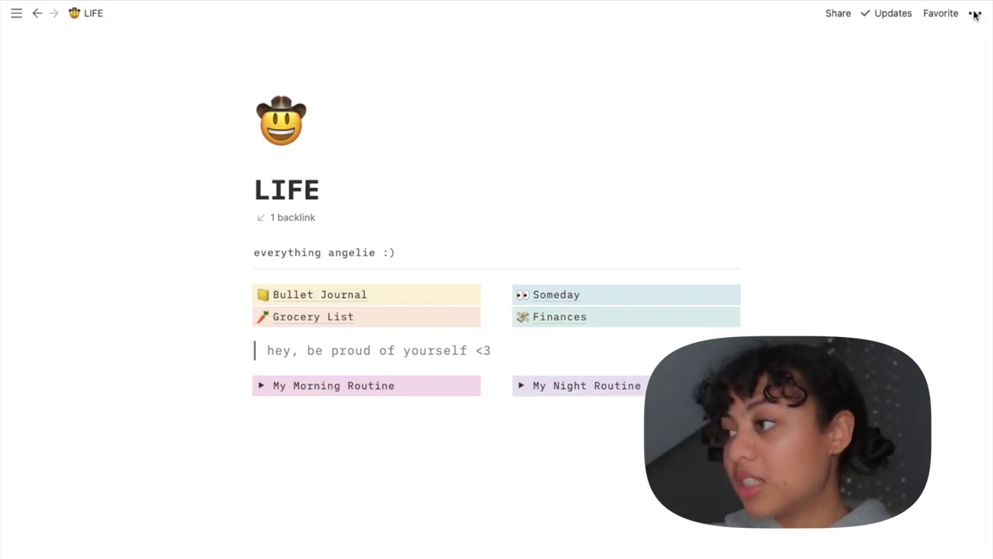
Try the Default and Serif font styles on the LIFE page, and return it to Mono
left_click(974, 14)
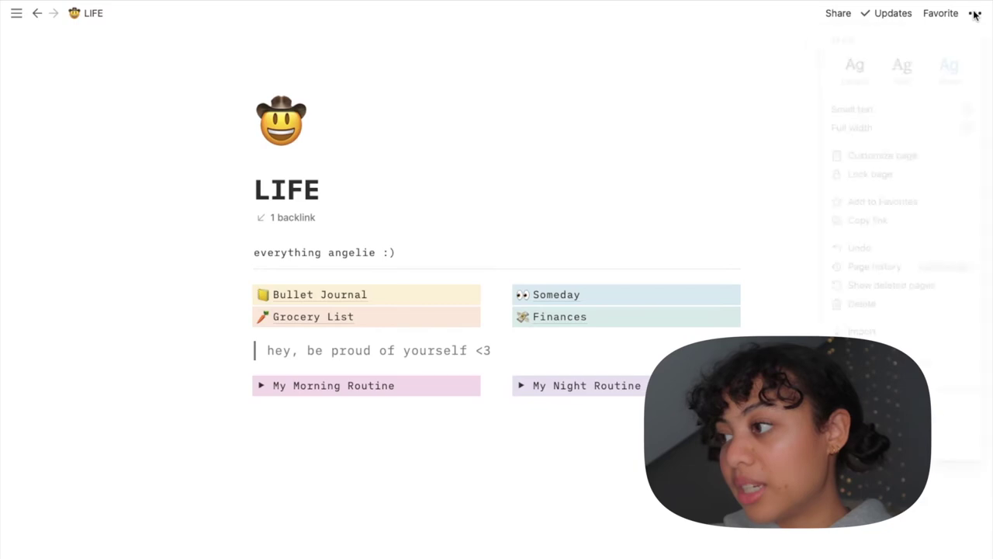
left_click(856, 80)
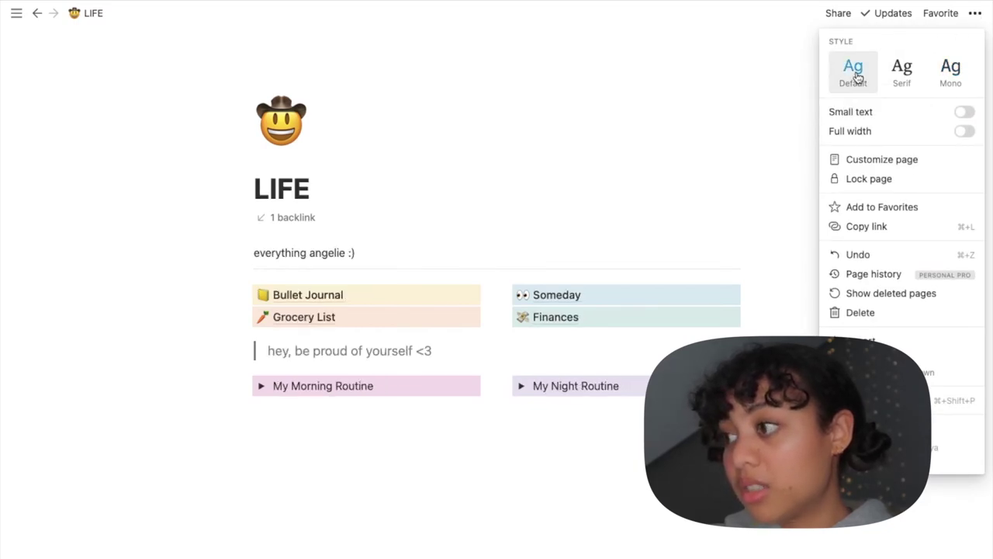
left_click(902, 77)
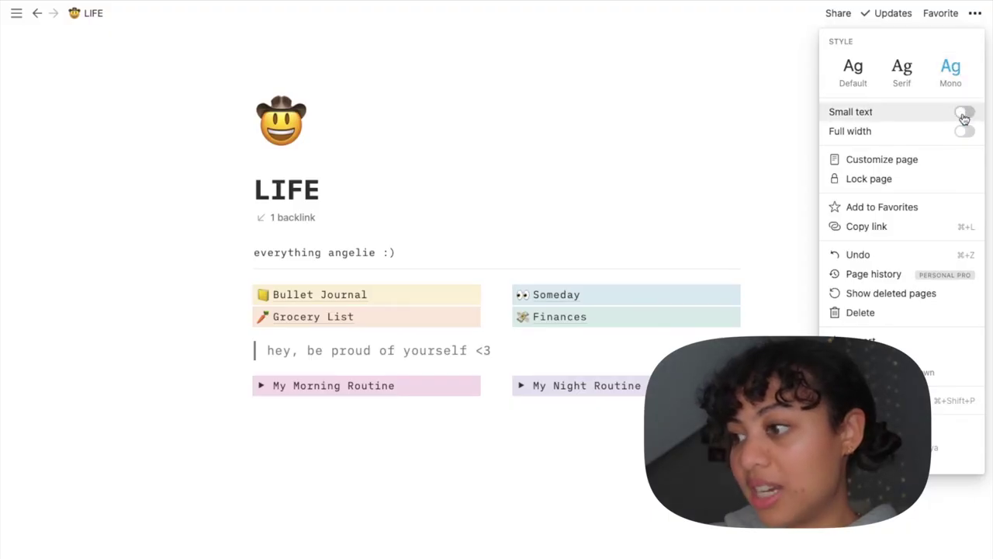
Try the small text and full width options on the LIFE page, leaving both switched off
left_click(963, 114)
left_click(963, 114)
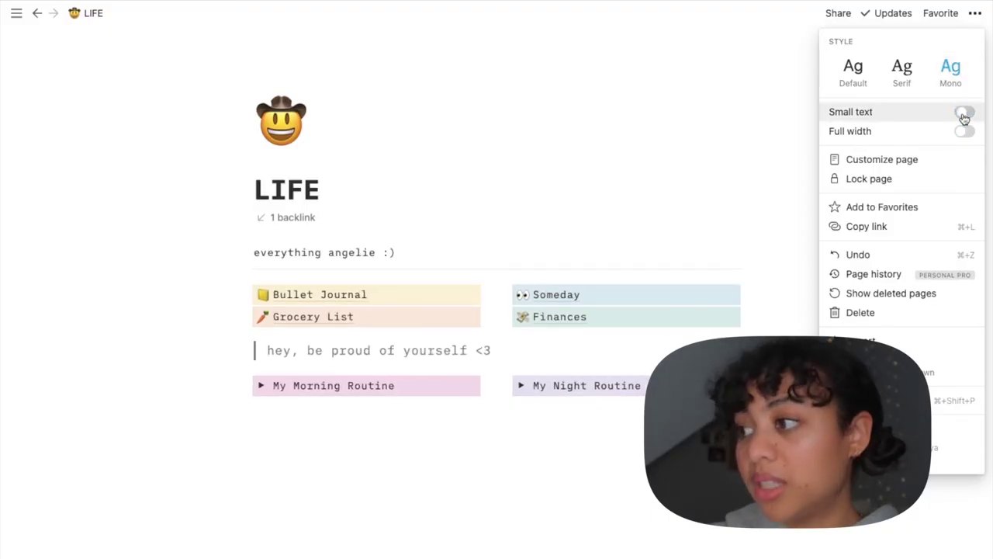
left_click(964, 114)
left_click(964, 115)
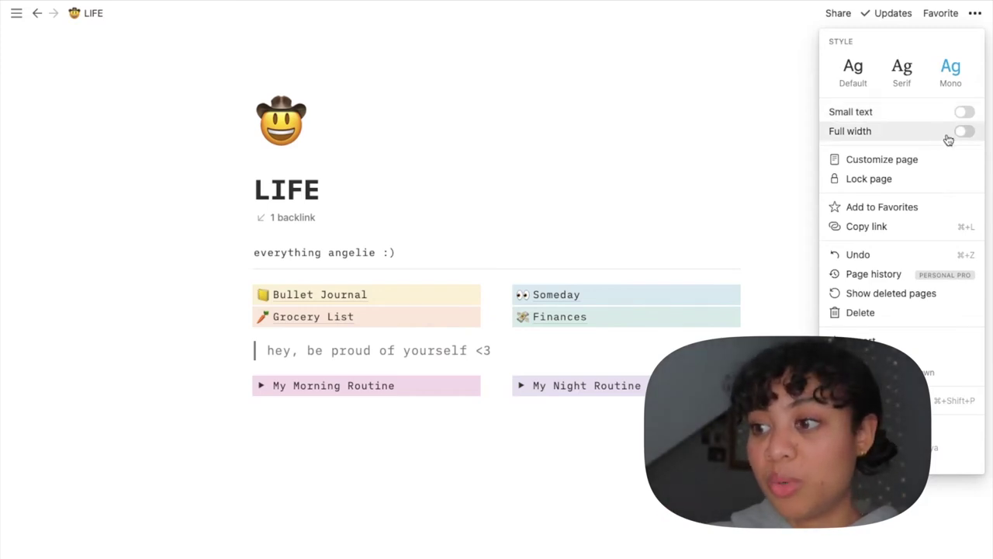
left_click(965, 132)
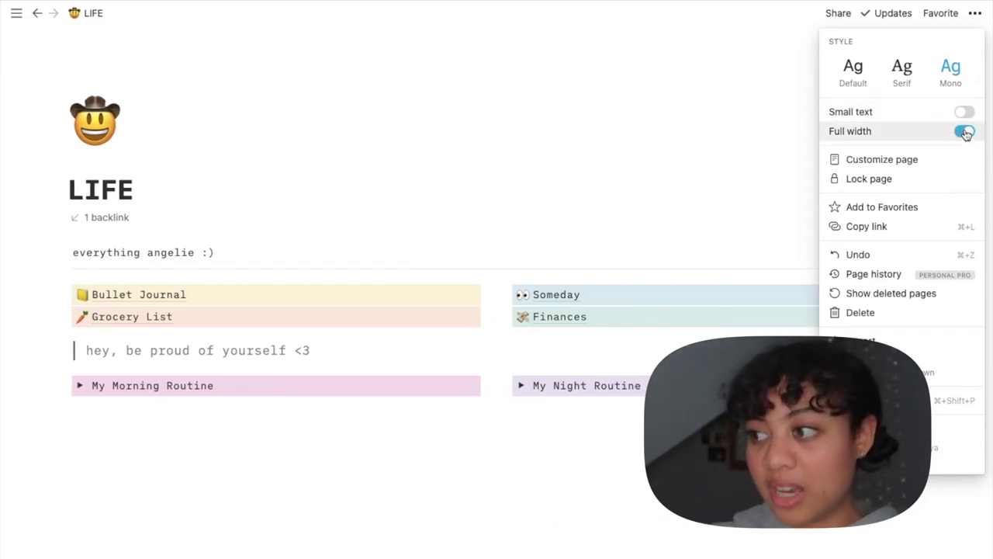
left_click(964, 133)
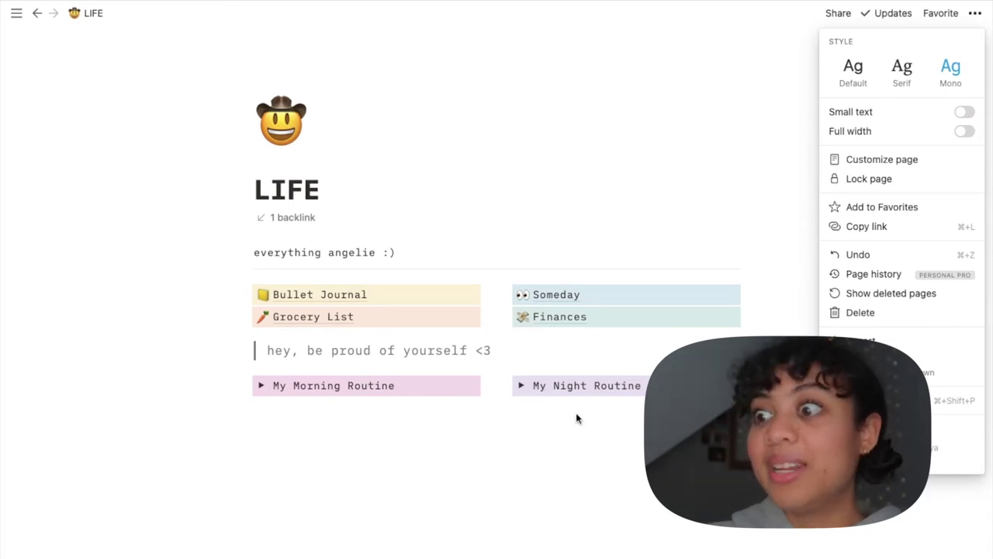
left_click(557, 436)
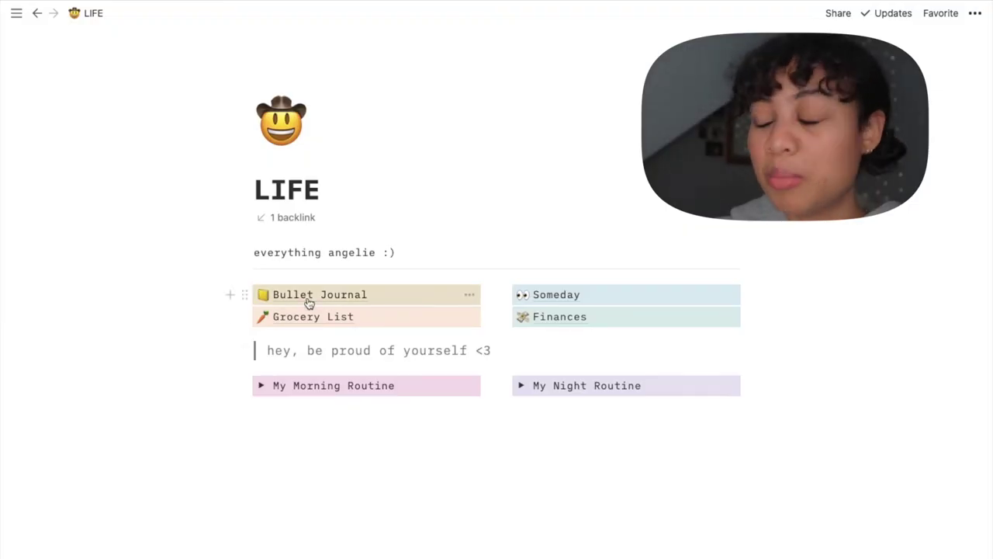
Open the Bullet Journal page and follow the Pinterest bookmark above the Spread Ideas table
left_click(308, 301)
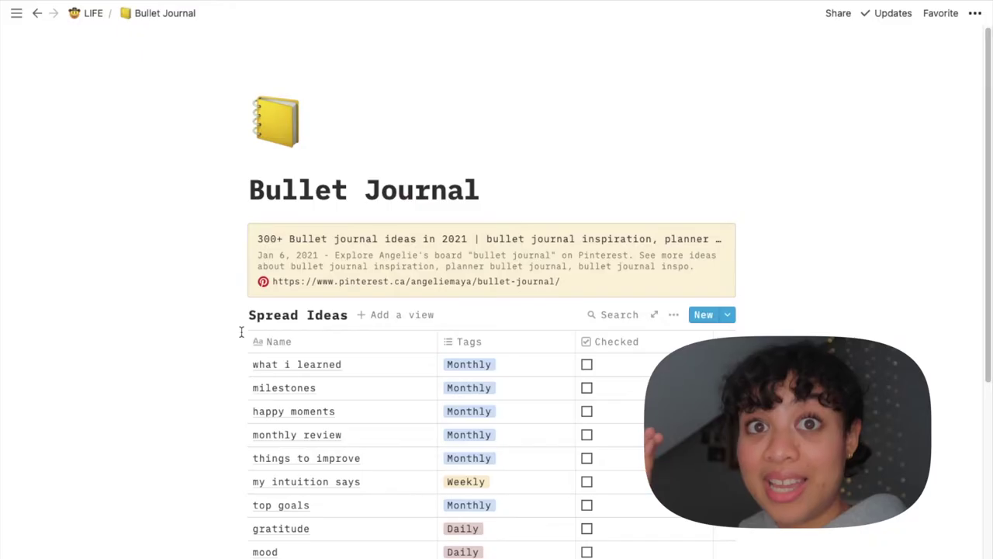
scroll(243, 332, "down", 1)
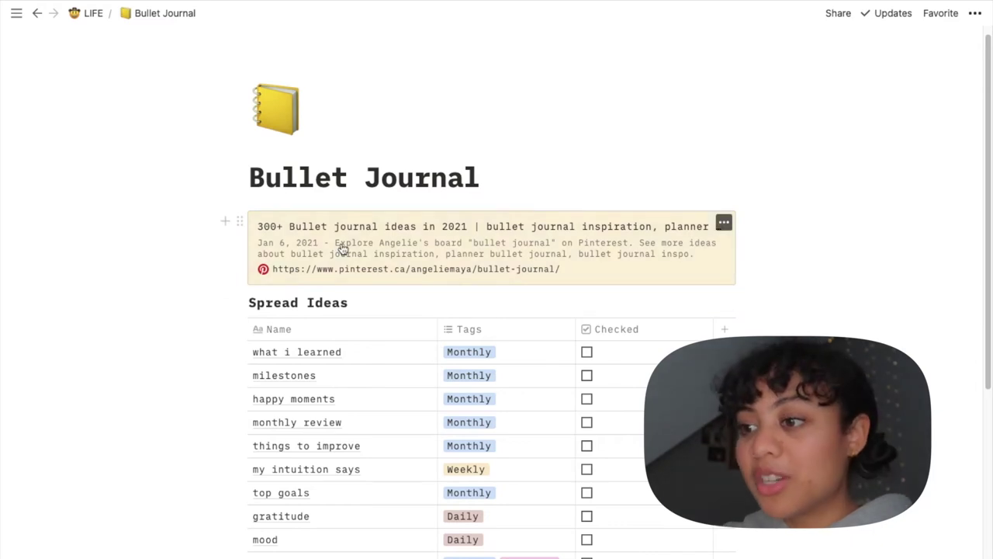
left_click(366, 256)
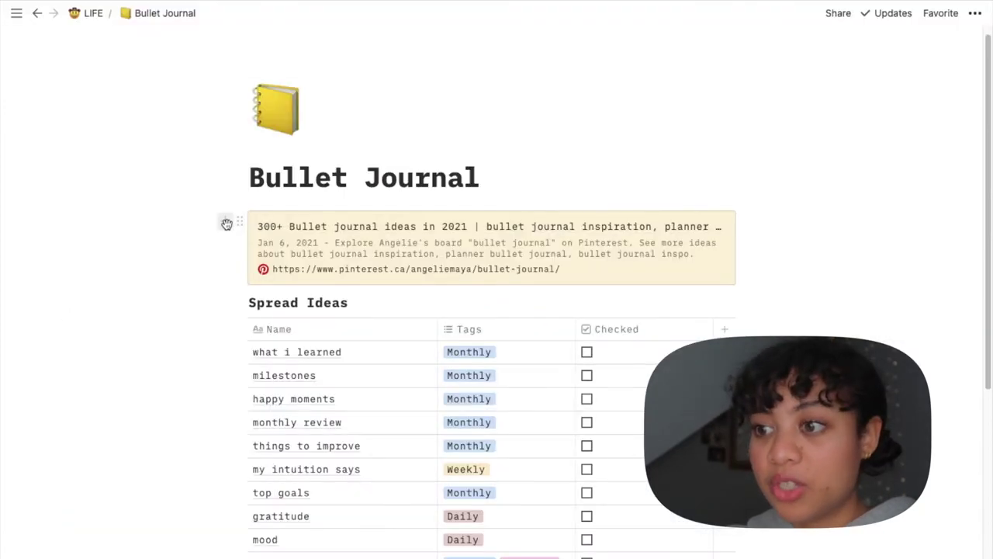
Try adding a web bookmark block below the Pinterest bookmark, and discard the empty block
left_click(224, 226)
scroll(326, 423, "down", 2)
scroll(326, 423, "up", 2)
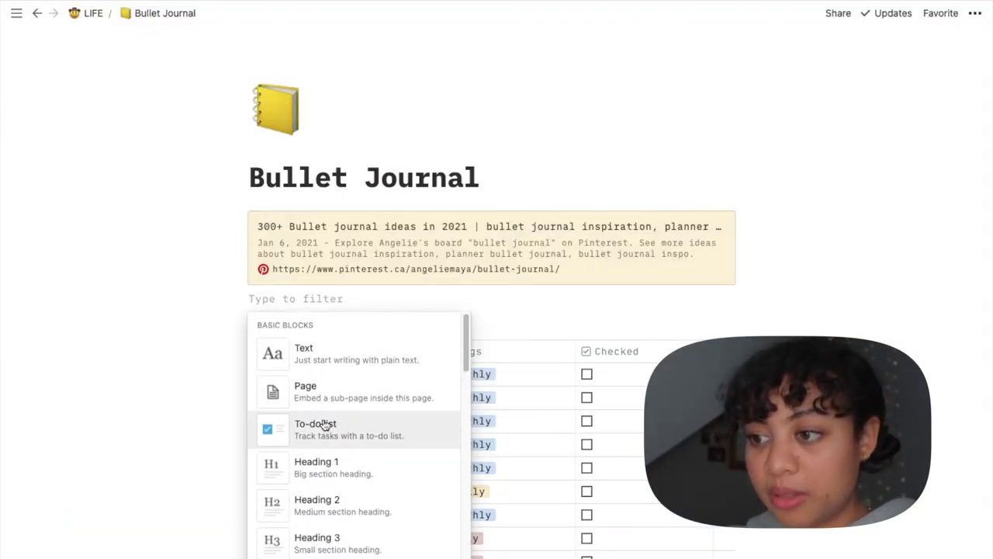
type("link")
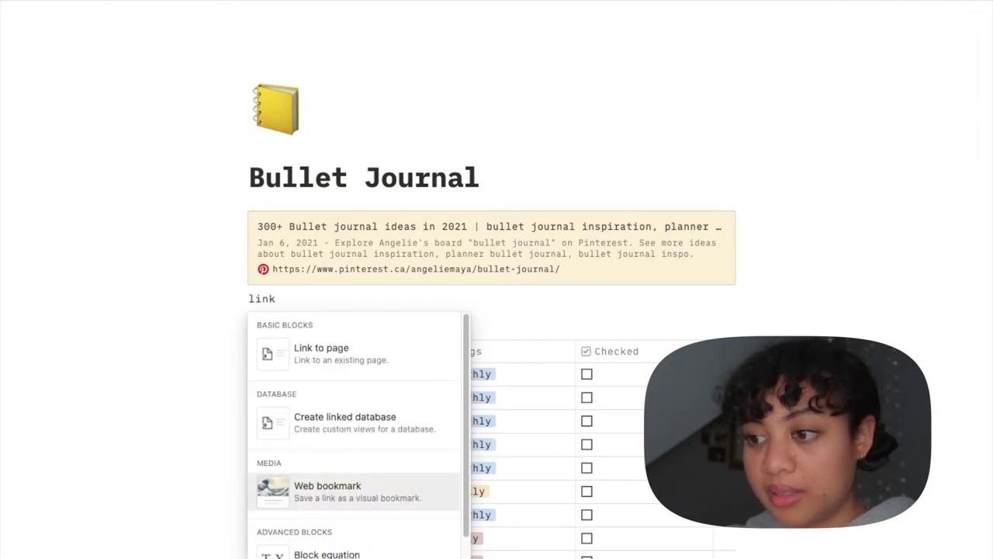
scroll(324, 492, "down", 1)
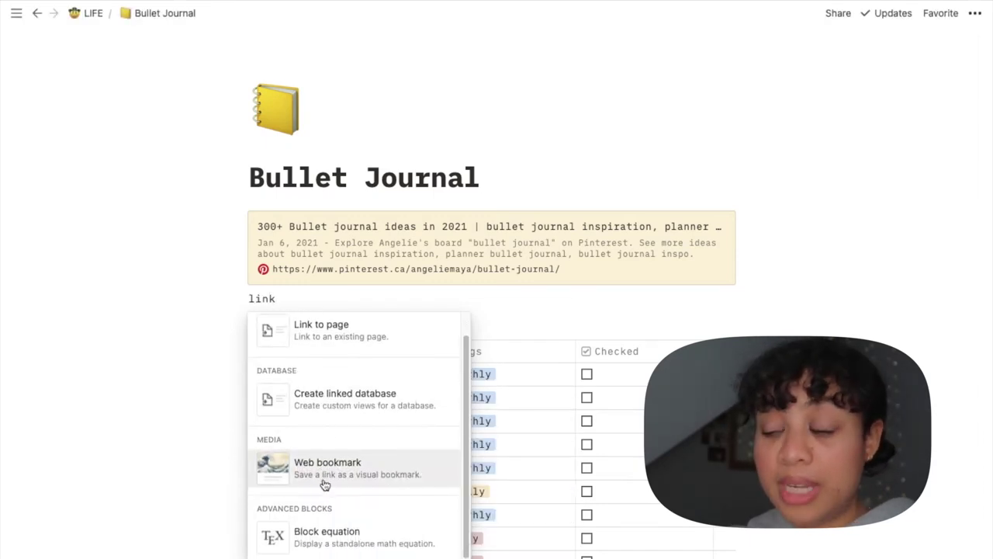
left_click(319, 469)
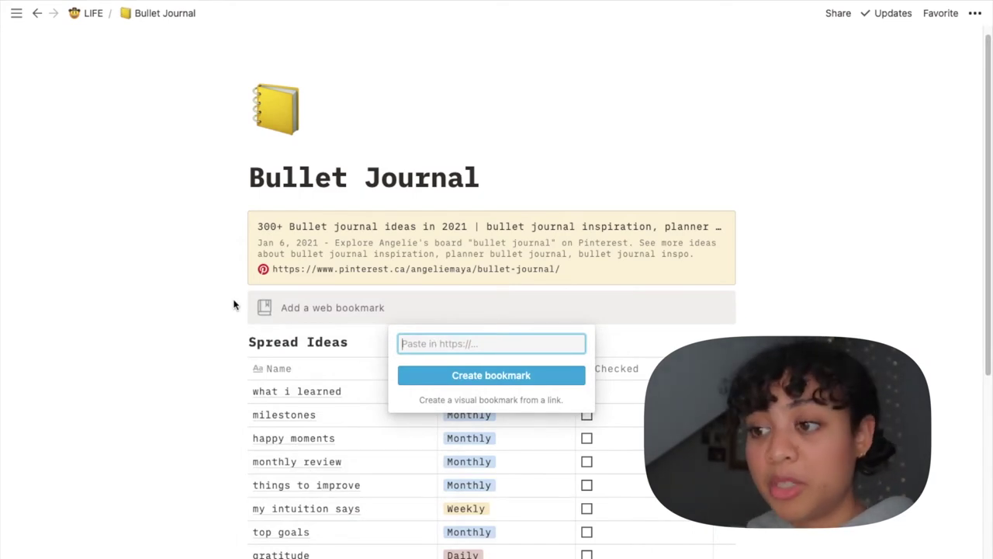
key("Escape")
key("BackSpace")
Try an orange background on the Pinterest bookmark, and return it to the yellow background
left_click(239, 221)
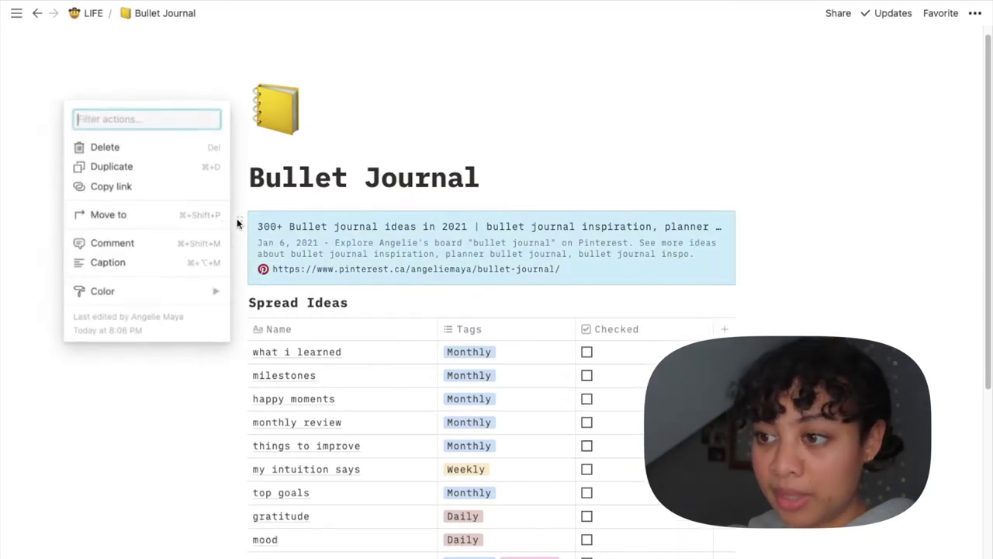
mouse_move(204, 291)
scroll(295, 406, "down", 1)
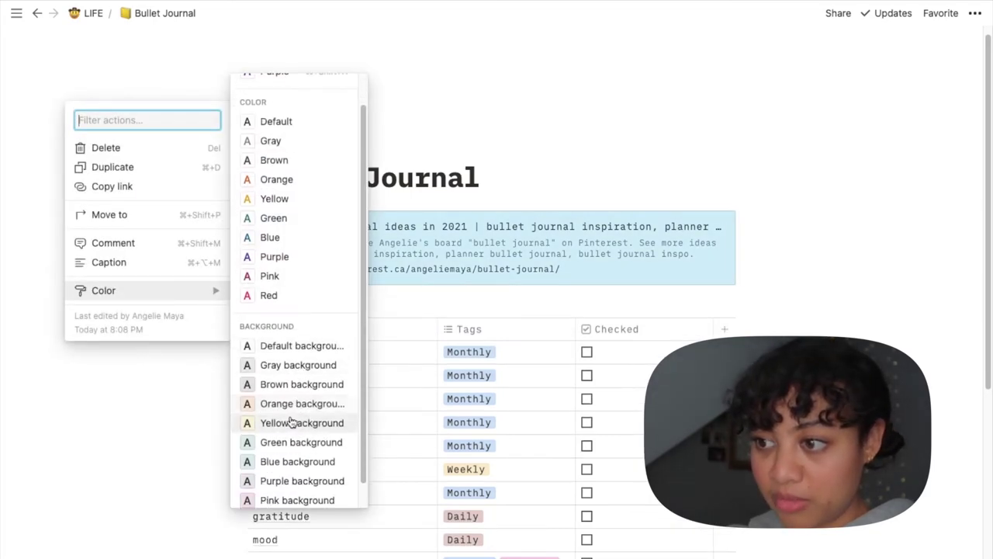
left_click(291, 405)
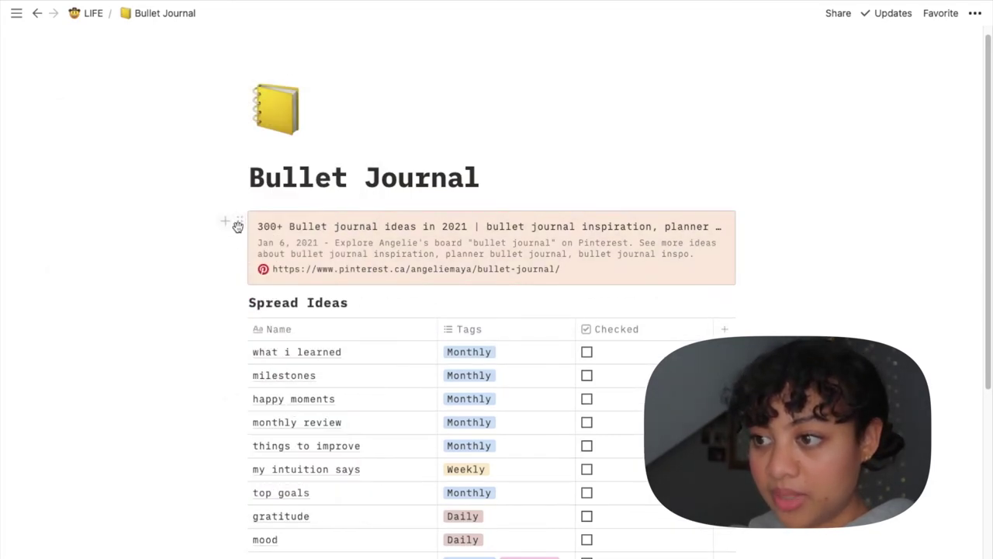
left_click(239, 222)
mouse_move(178, 290)
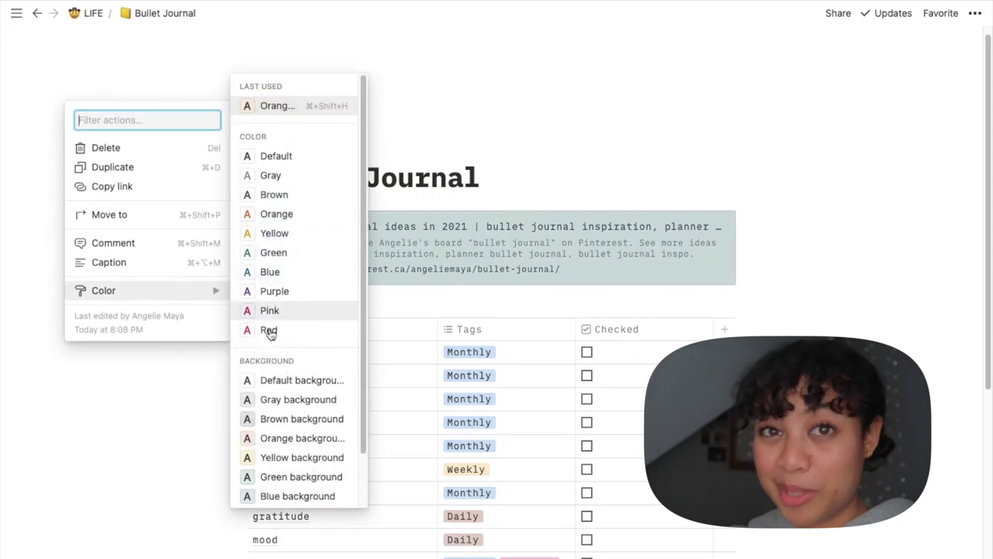
left_click(291, 456)
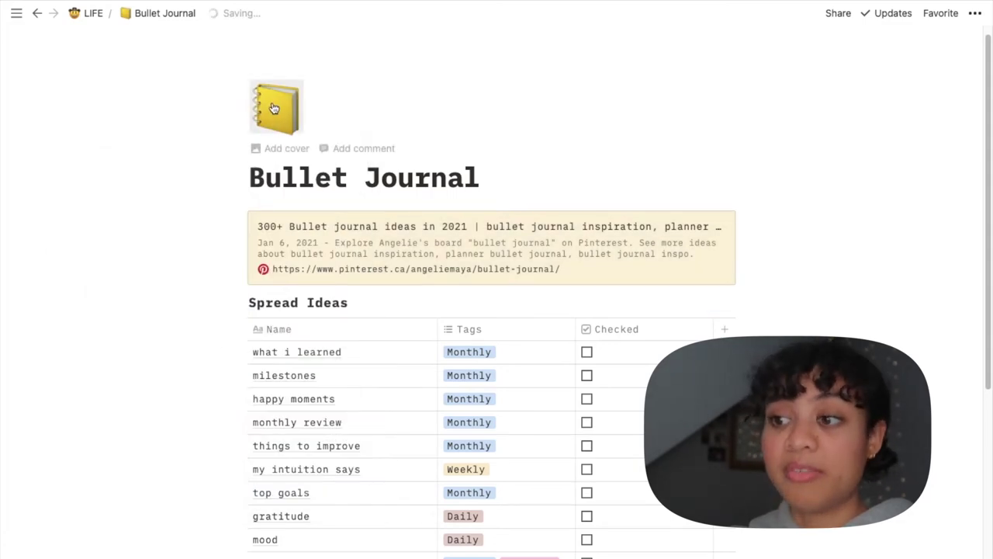
Look over the Spread Ideas table with its Name, Tags and Checked columns
scroll(172, 453, "down", 1)
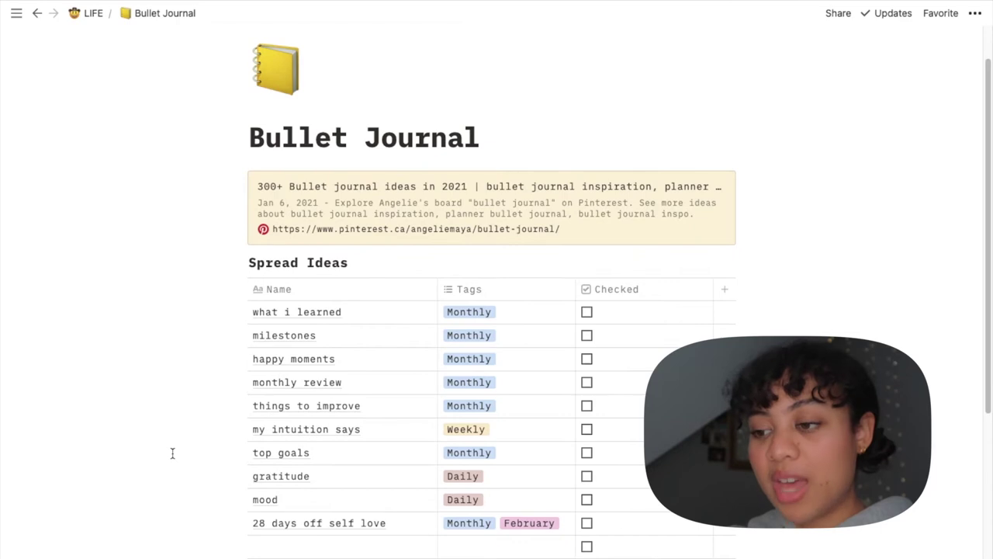
scroll(172, 453, "down", 1)
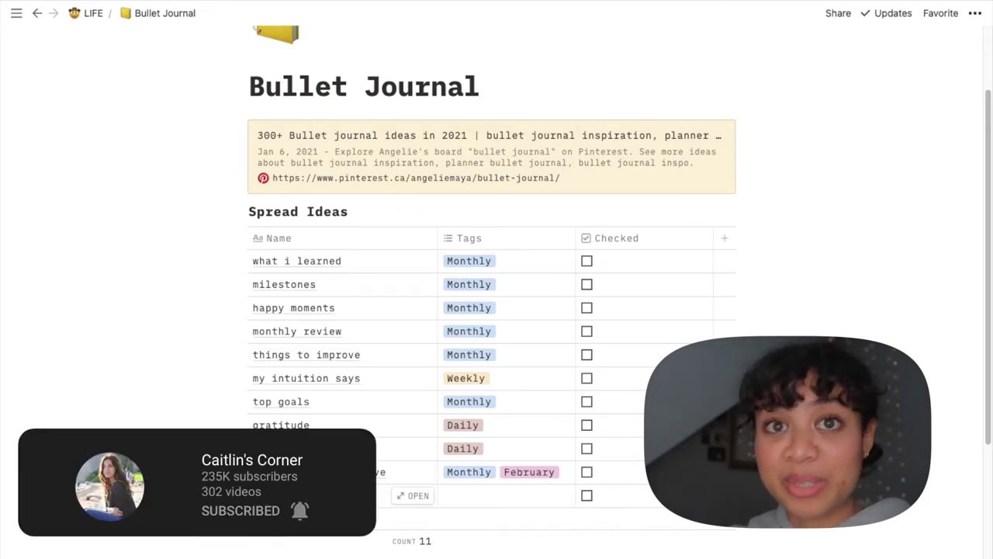
scroll(188, 546, "down", 1)
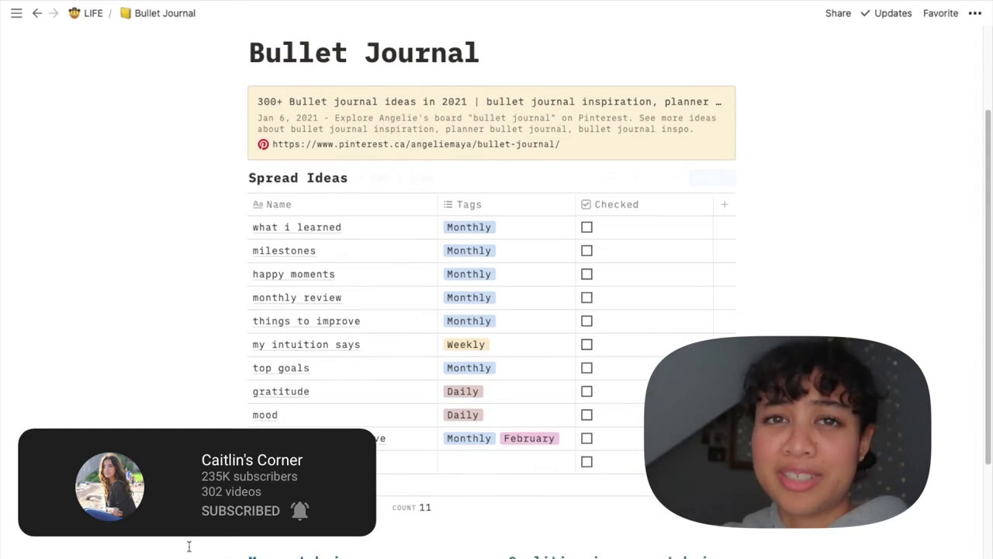
scroll(188, 546, "down", 1)
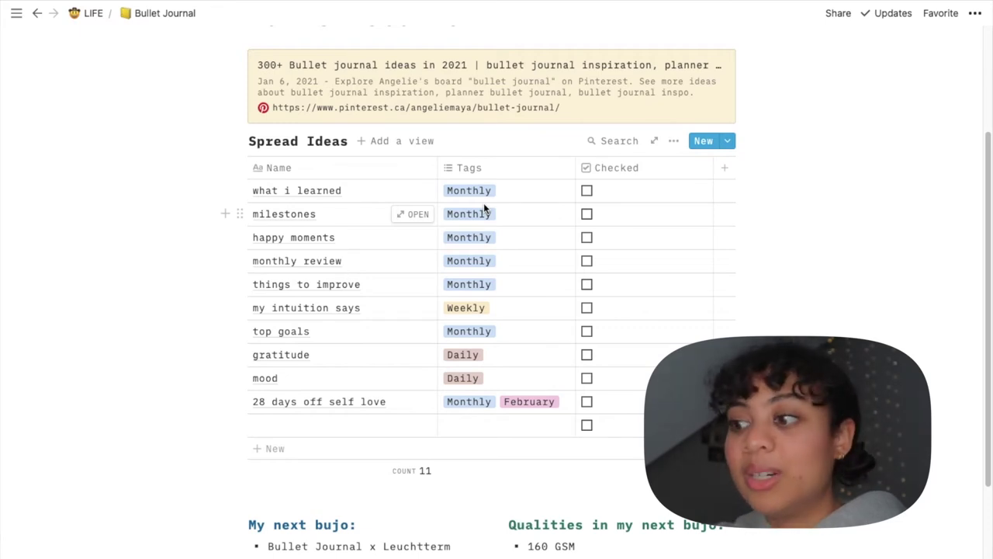
left_click(588, 190)
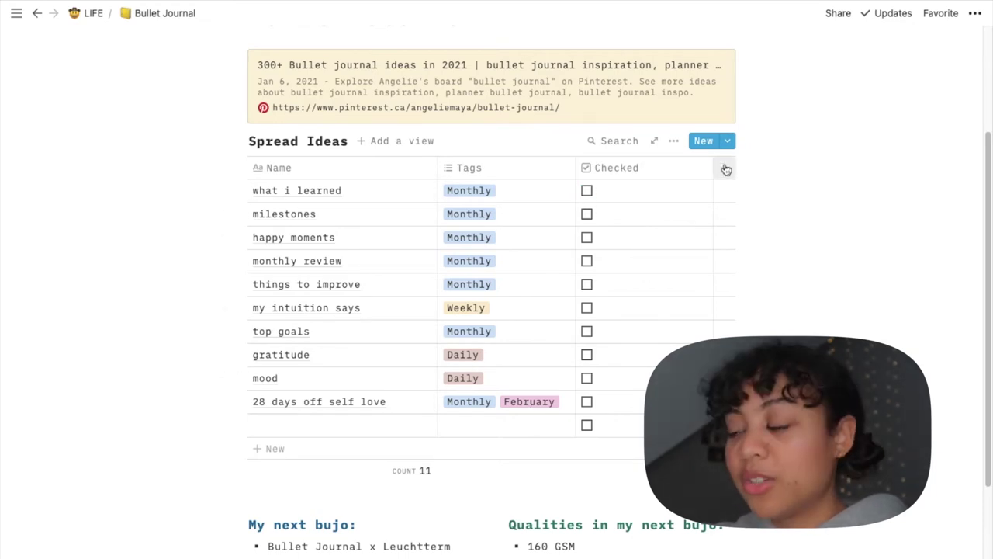
Add a text column named Thoughts to the Spread Ideas table, and narrow the Checked column beside it
left_click(724, 168)
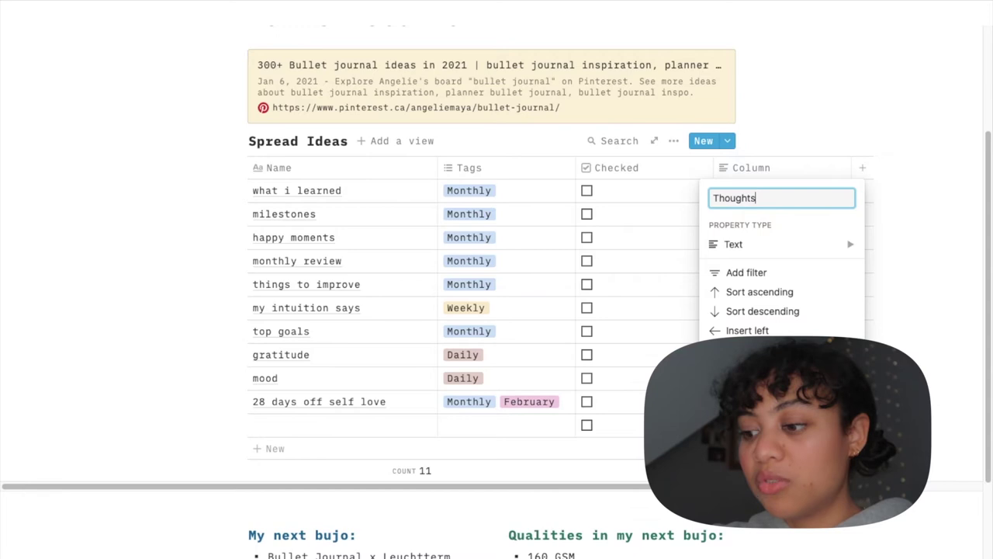
key("Return")
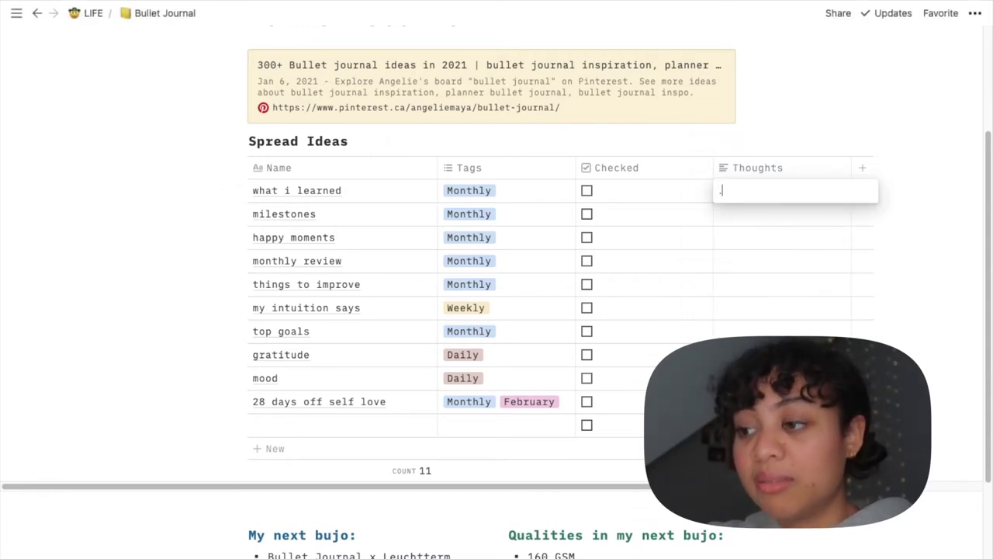
type("..")
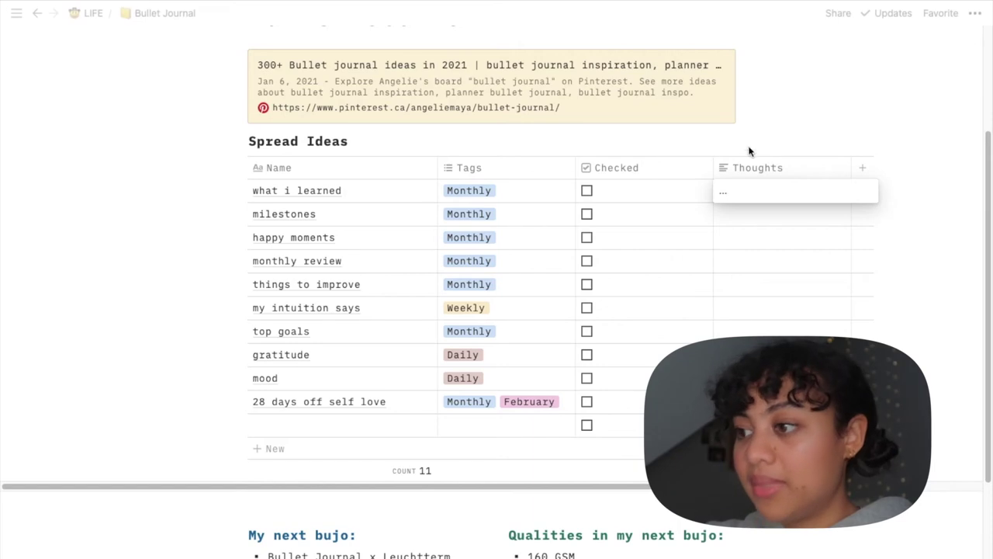
key("Escape")
left_click_drag(712, 164, 650, 164)
Read the "My next bujo" and "Qualities in my next bujo" lists below the Spread Ideas table
scroll(364, 365, "down", 3)
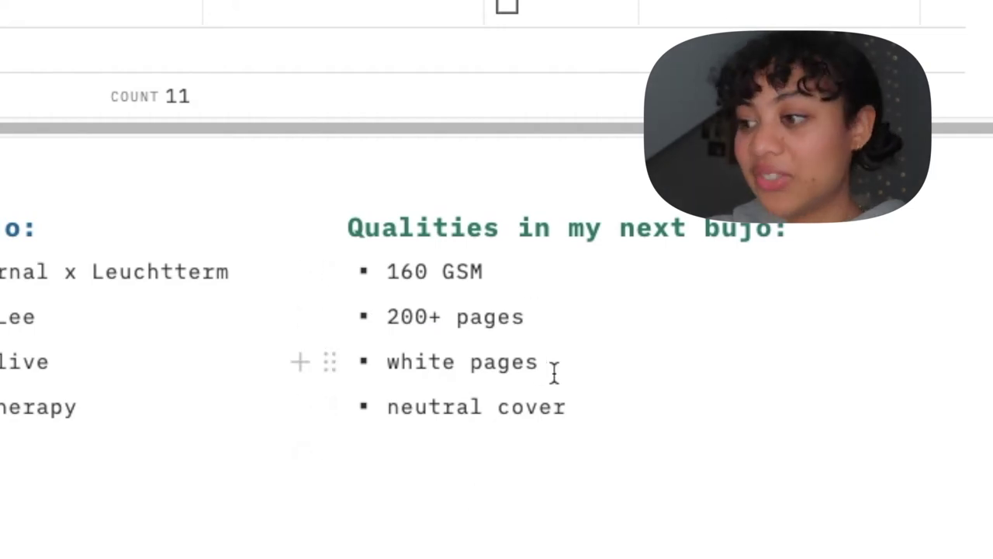
scroll(557, 510, "down", 1)
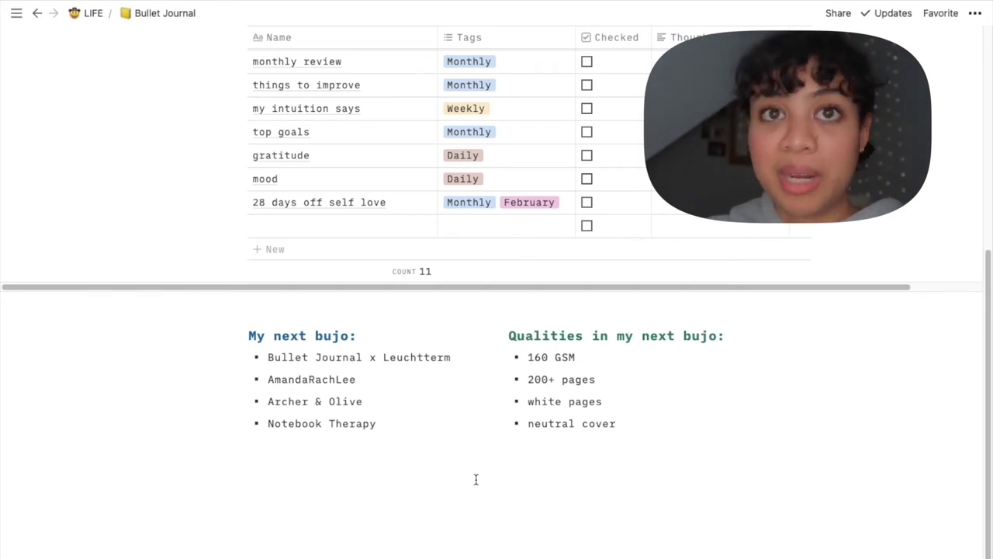
scroll(476, 478, "up", 5)
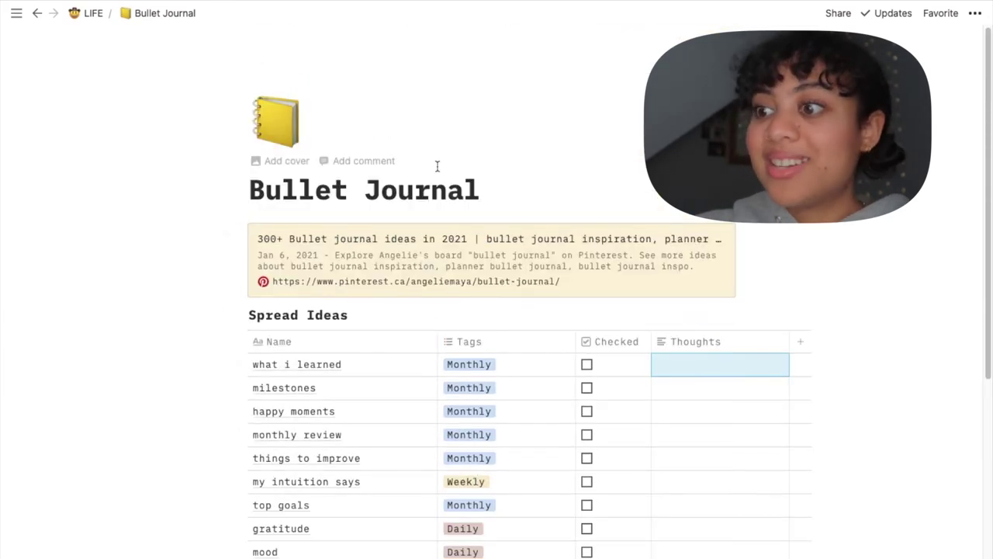
Go back to the LIFE page, open the Grocery List page and look over its categorized checklists
left_click(91, 13)
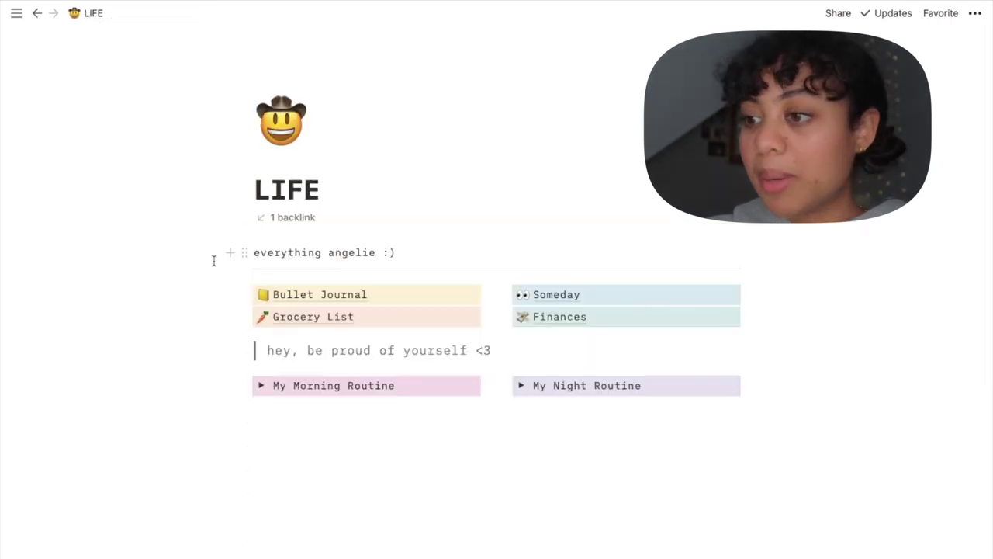
left_click(301, 320)
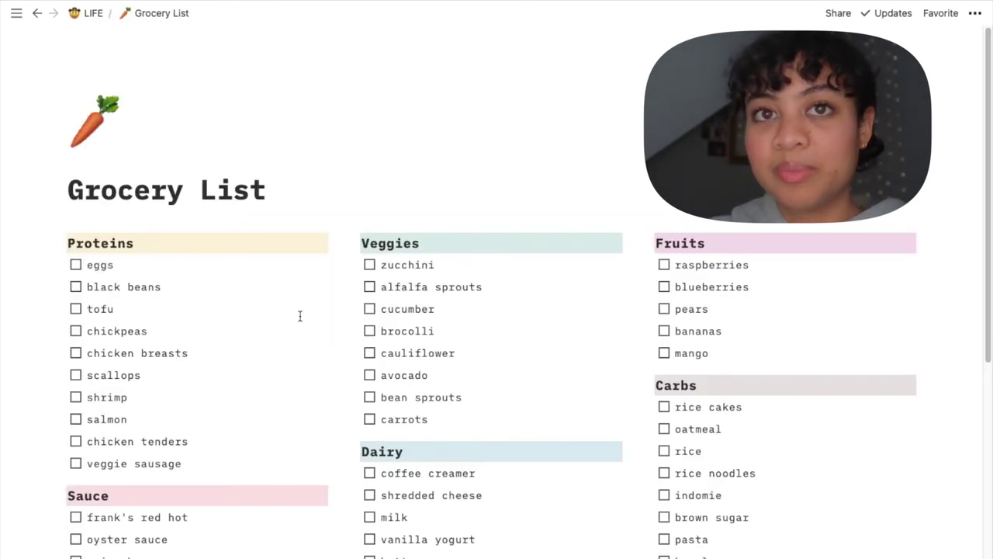
scroll(300, 316, "down", 2)
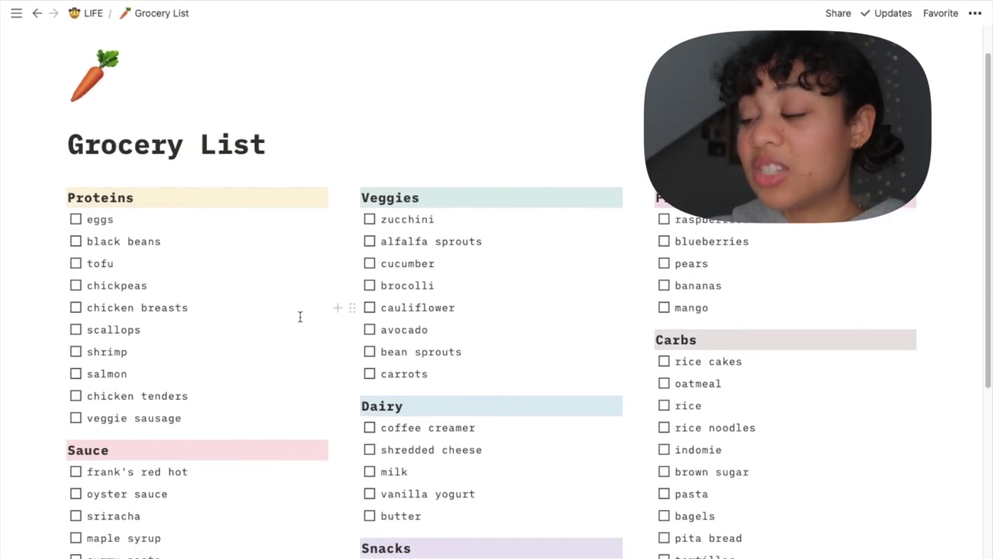
scroll(316, 226, "down", 1)
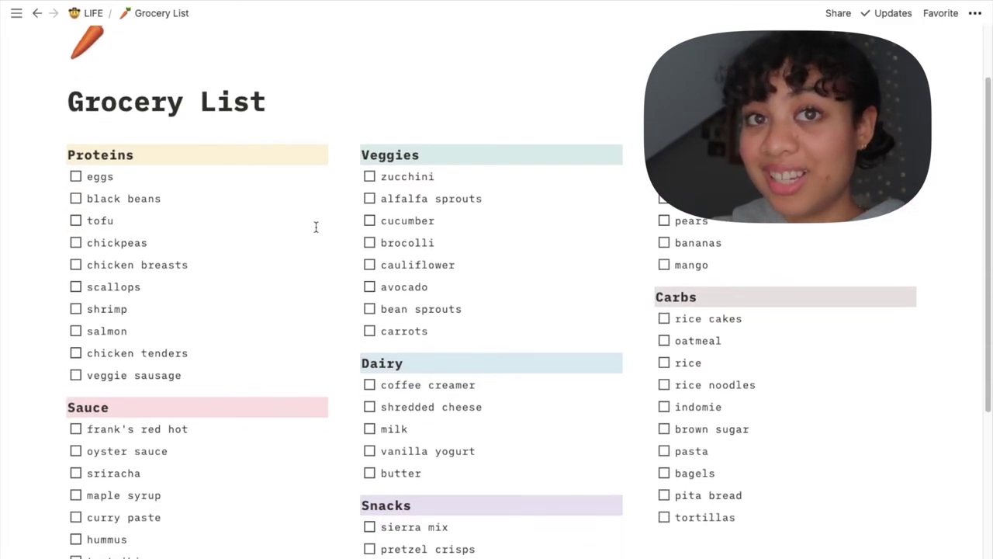
scroll(318, 353, "down", 1)
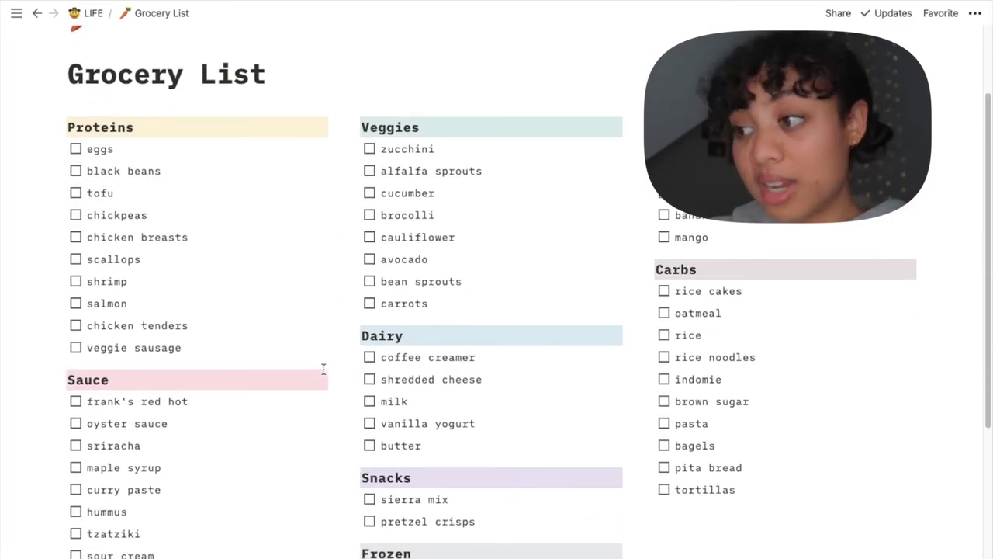
scroll(324, 369, "down", 2)
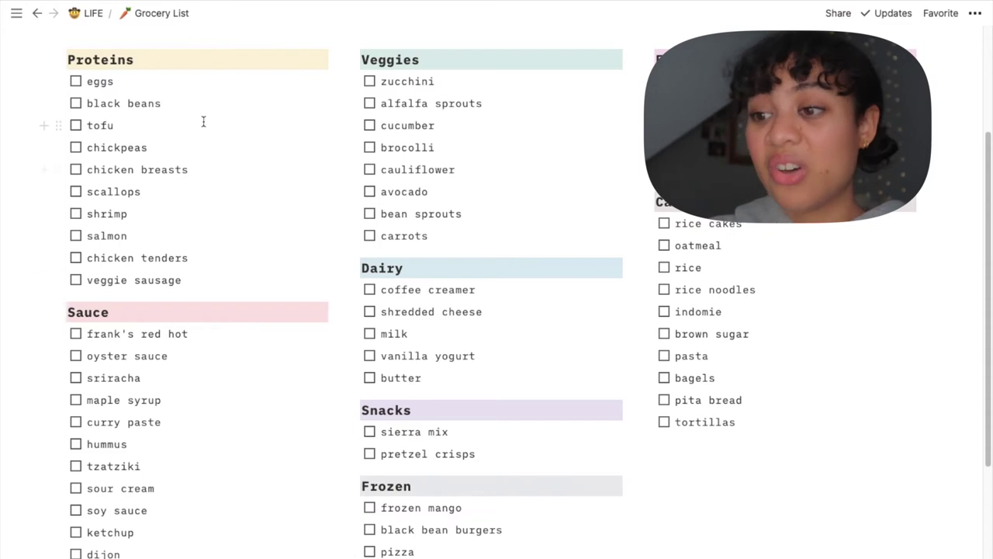
scroll(207, 132, "down", 1)
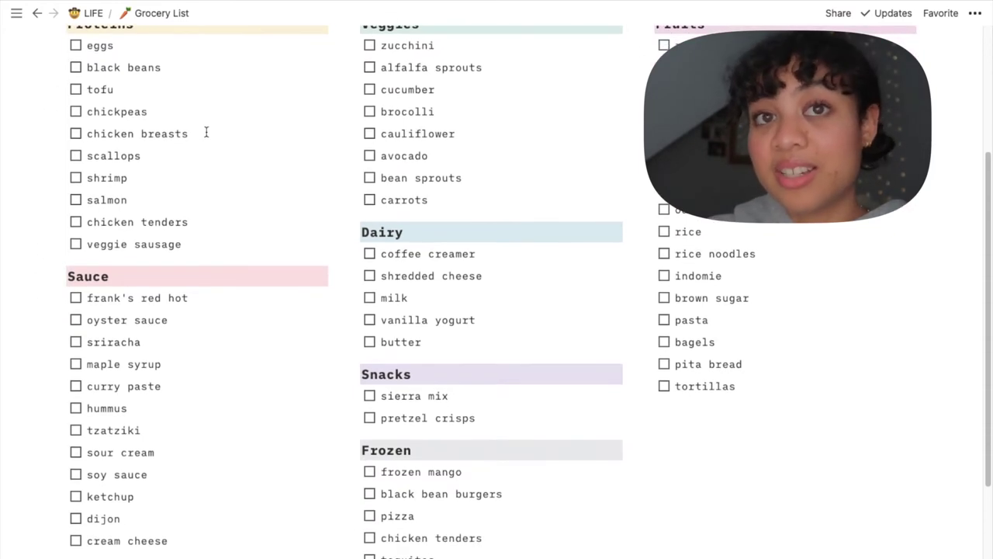
Rename the Sauce heading on the Grocery List page to Spreadables
scroll(206, 522, "down", 1)
left_click(110, 253)
key("BackSpace")
key("BackSpace")
key("BackSpace")
key("BackSpace")
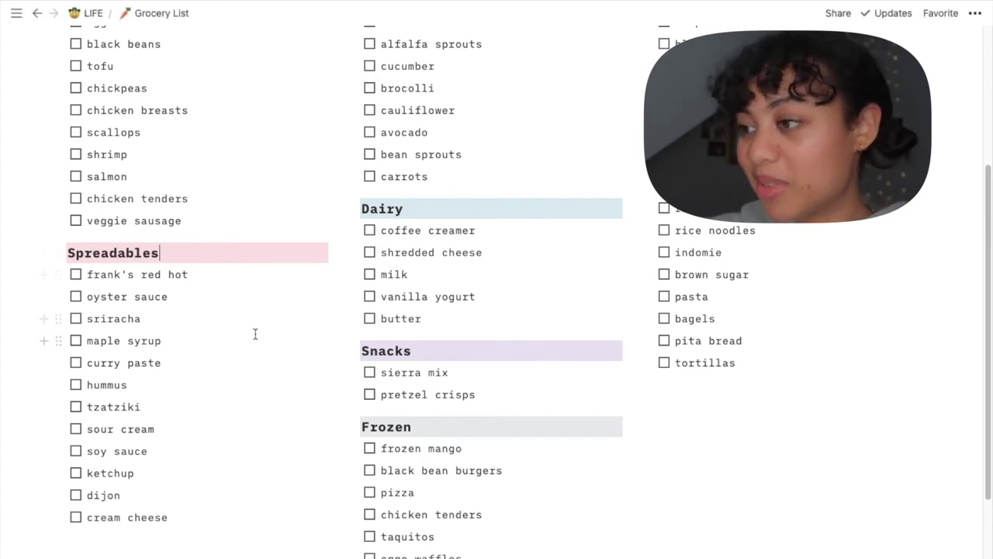
Look through the remaining Grocery List sections, including Veggies, Dairy, Snacks, Frozen and Carbs
scroll(255, 334, "up", 3)
scroll(514, 270, "down", 2)
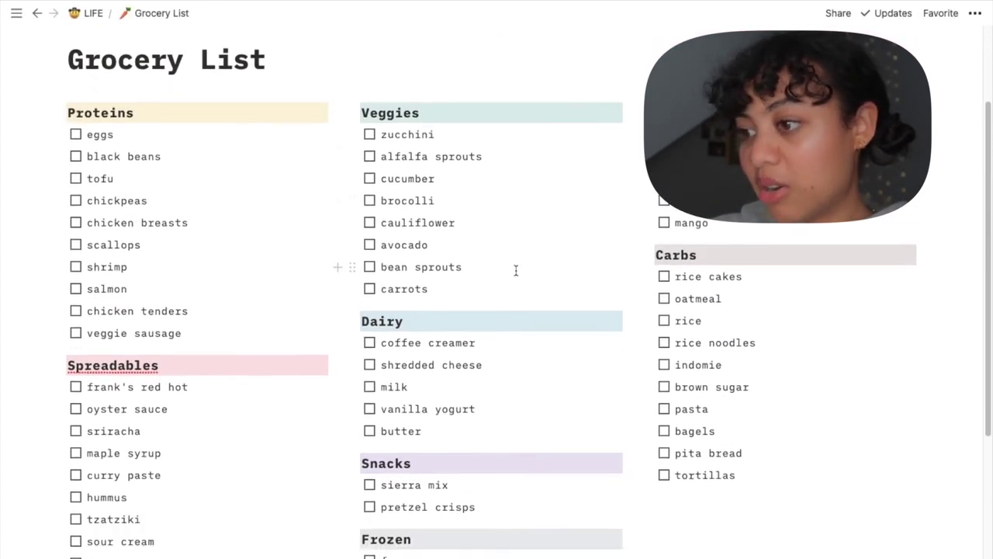
scroll(660, 451, "down", 3)
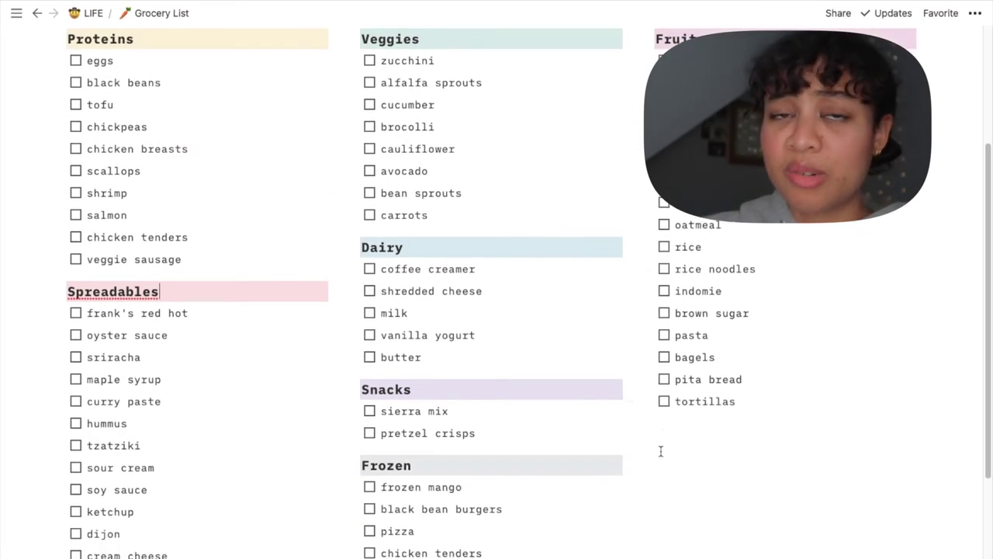
scroll(660, 451, "up", 5)
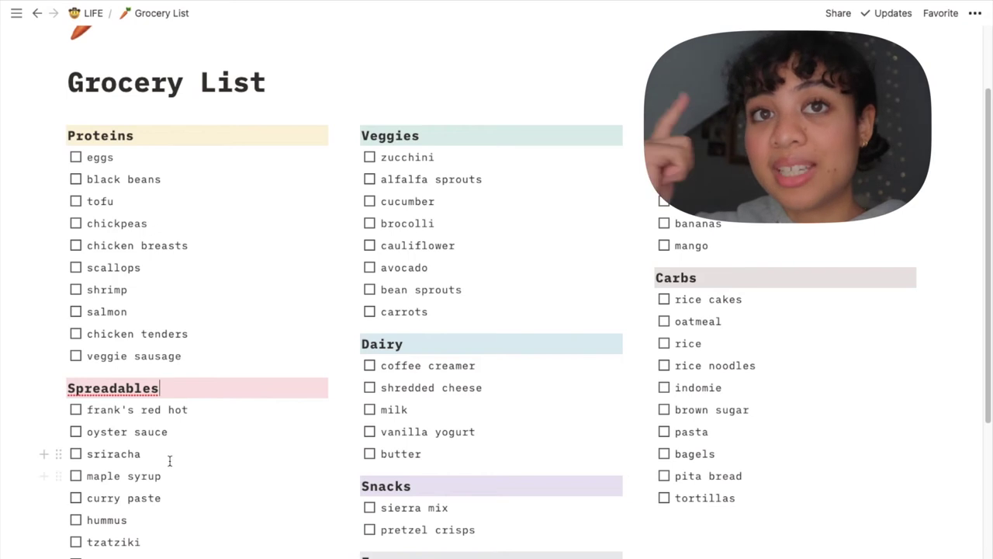
Return to the LIFE page, open the Someday page and examine its table of restaurants, cafes, books, movies and recipes
left_click(86, 14)
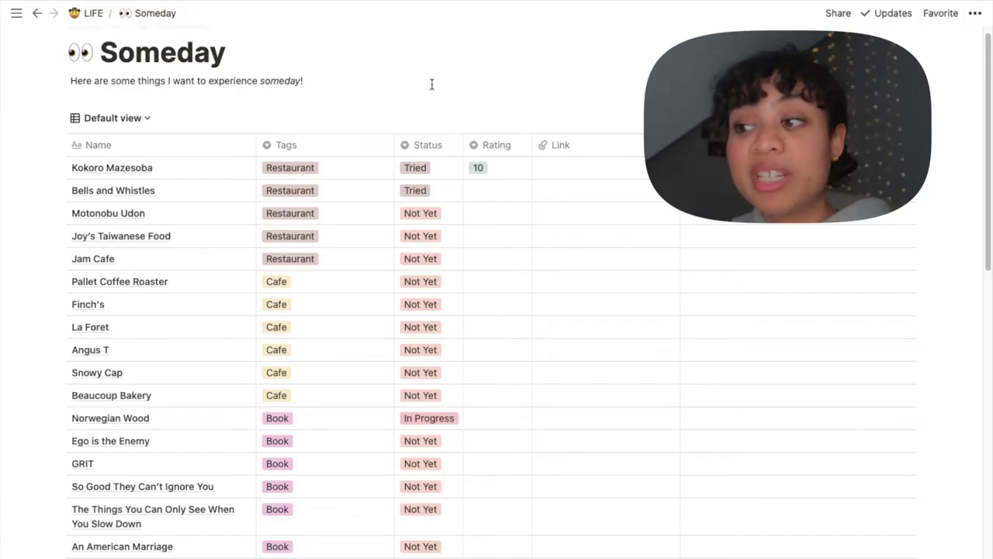
scroll(371, 207, "down", 1)
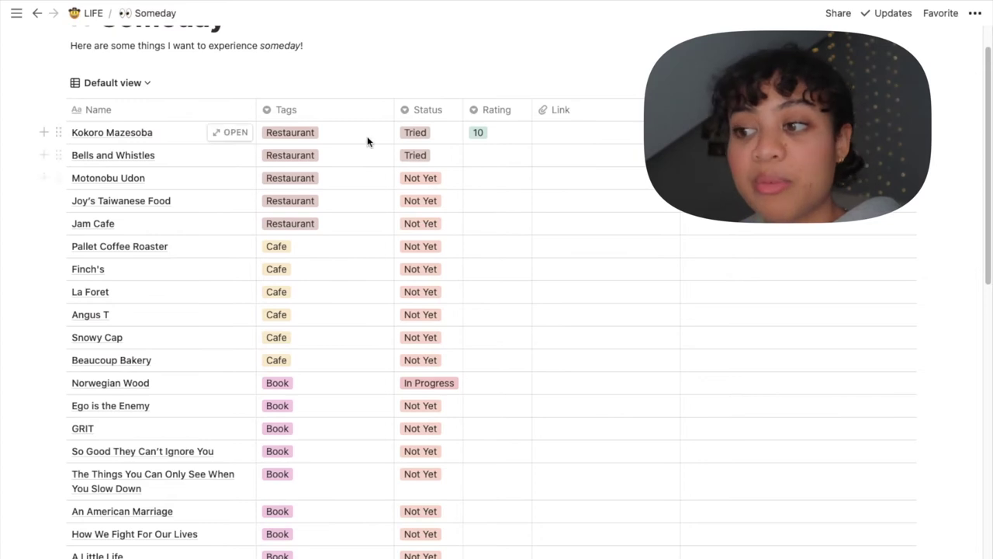
scroll(362, 223, "down", 10)
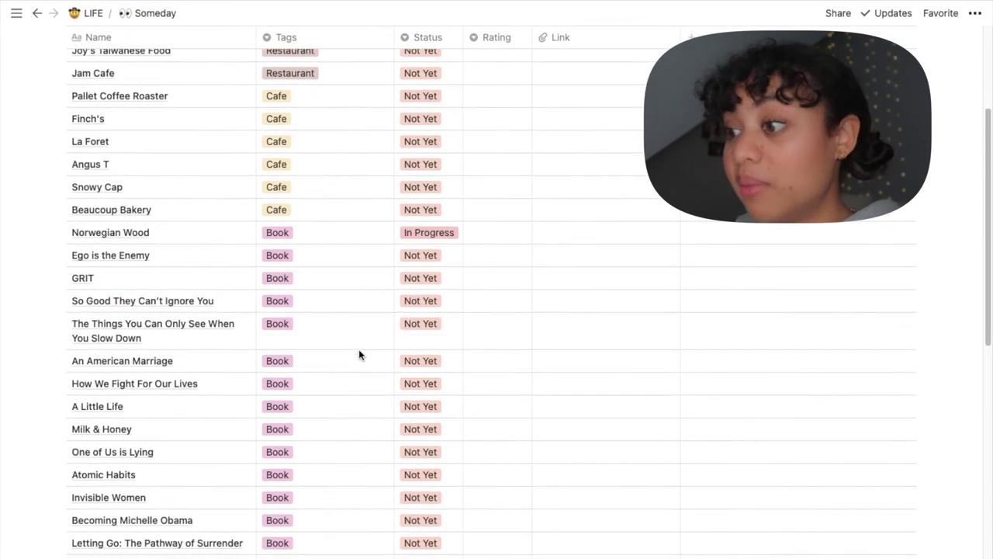
scroll(342, 466, "down", 11)
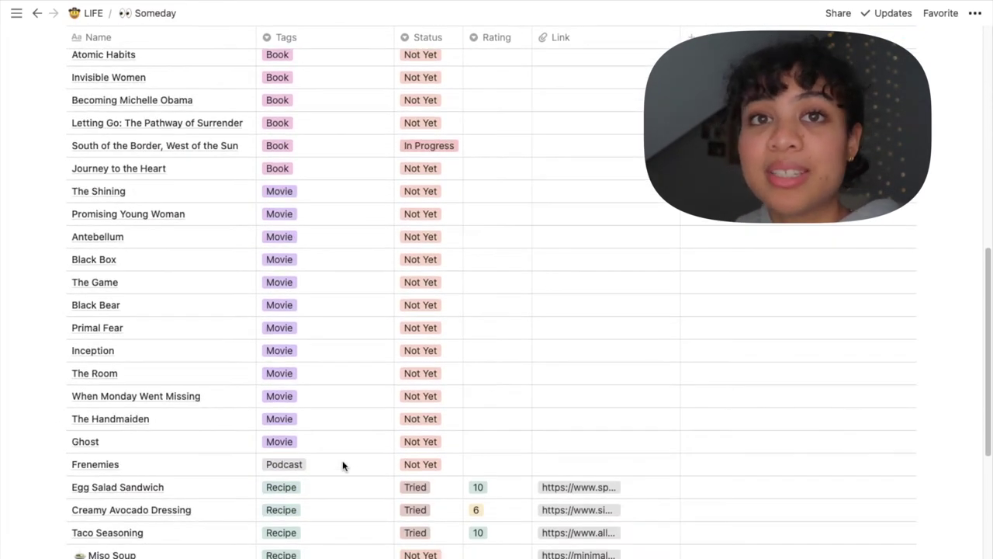
Look through the last entries of the Someday table and select the Name, Tags and Status cells of its blank row
scroll(342, 466, "down", 3)
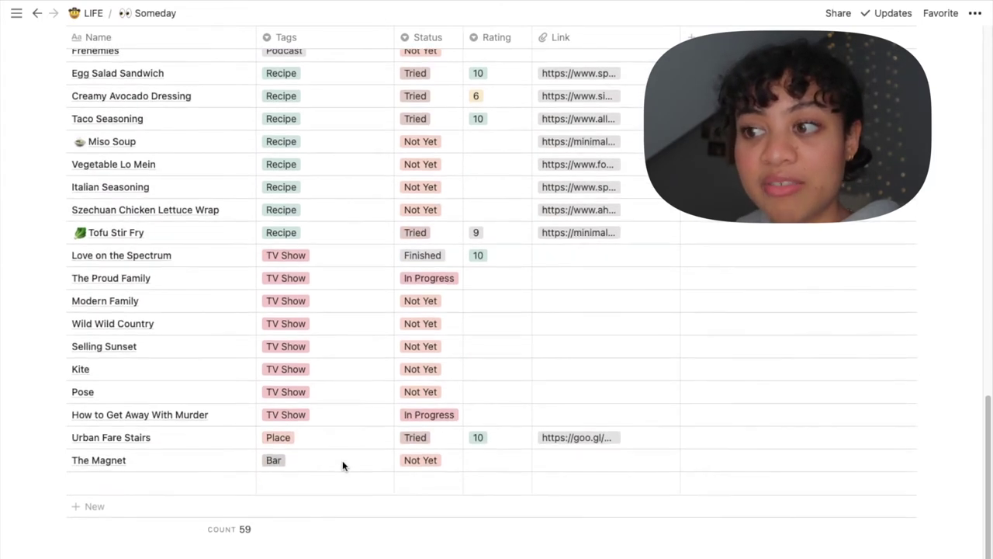
scroll(343, 462, "up", 20)
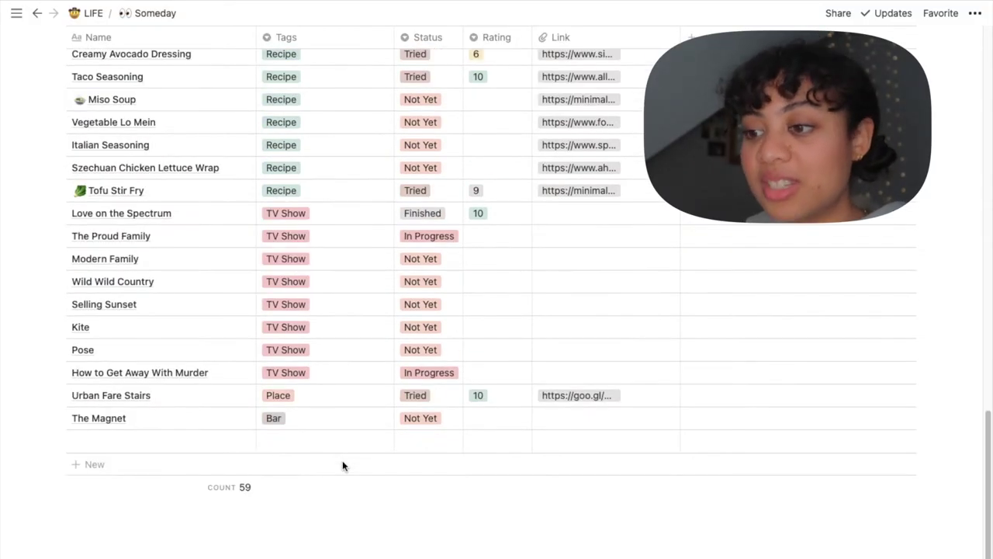
scroll(342, 464, "up", 1)
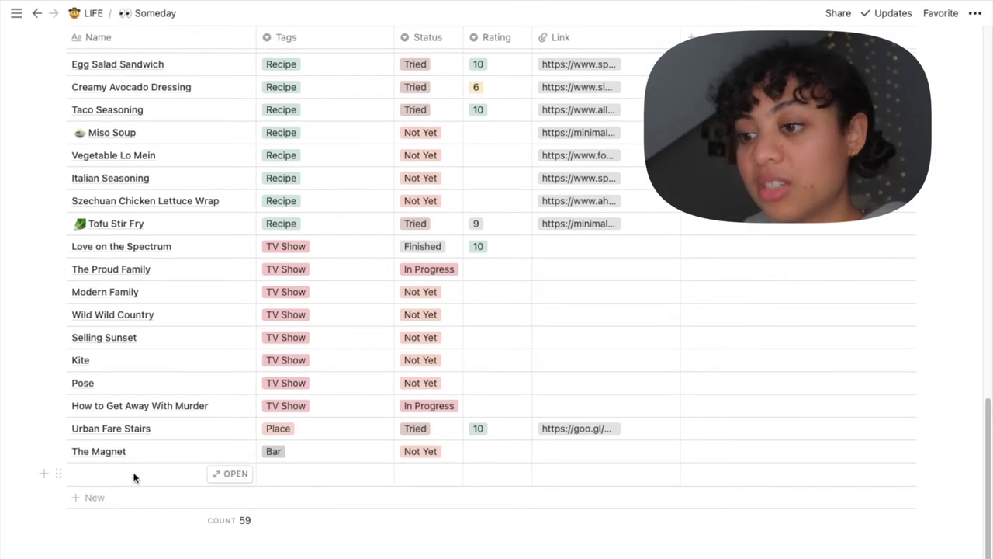
left_click(133, 477)
key("Escape")
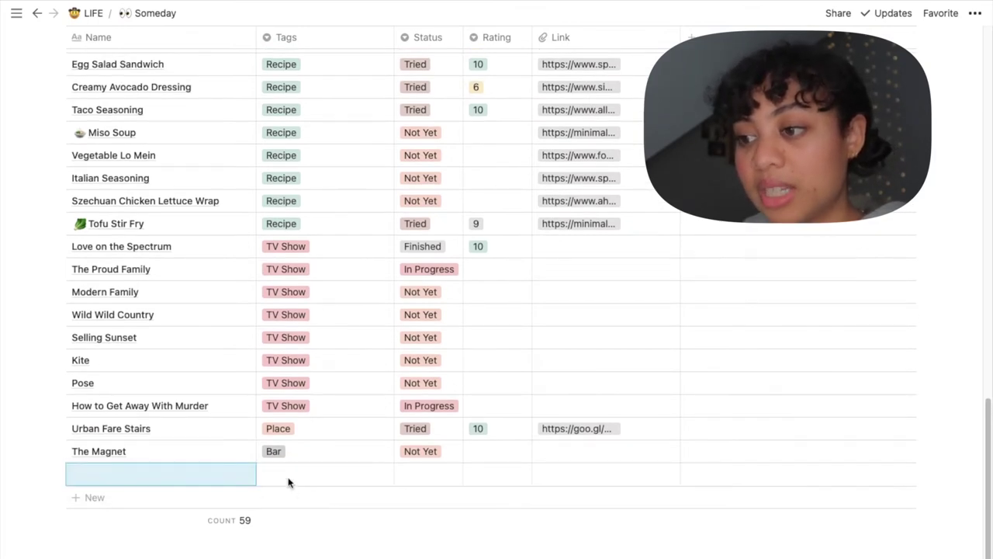
left_click(288, 475)
key("Escape")
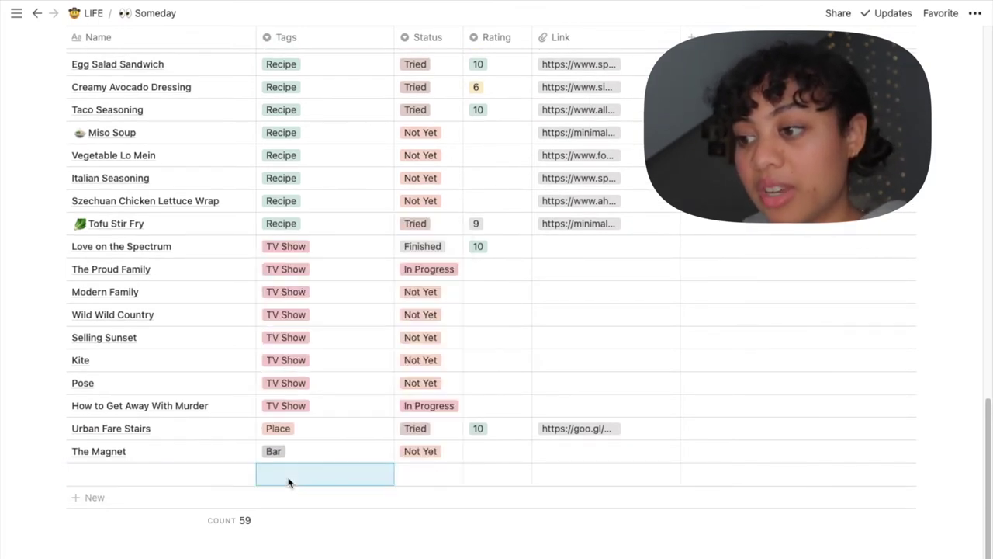
left_click(422, 476)
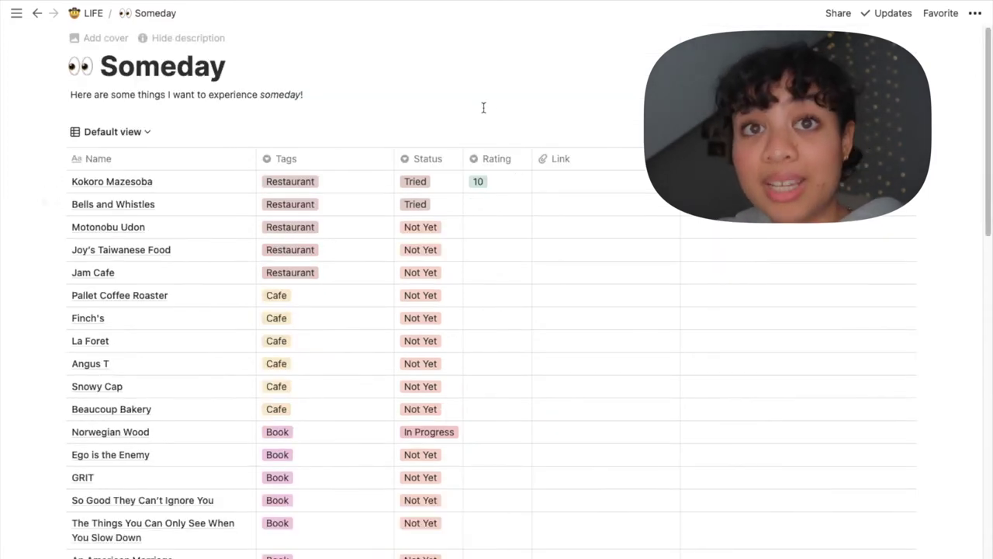
Set the Rating of the Bells and Whistles restaurant in the Someday table to 9
scroll(489, 210, "down", 1)
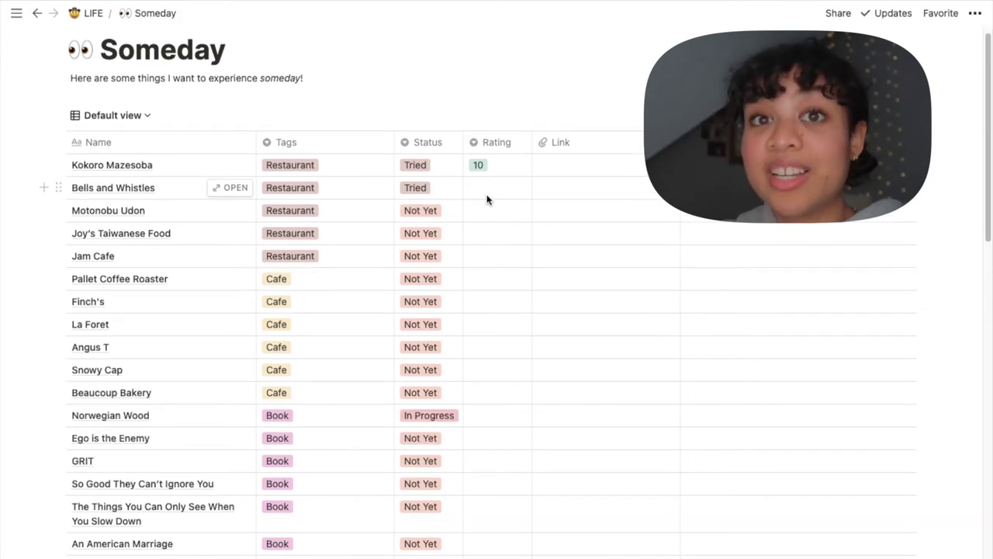
left_click(487, 192)
left_click(521, 386)
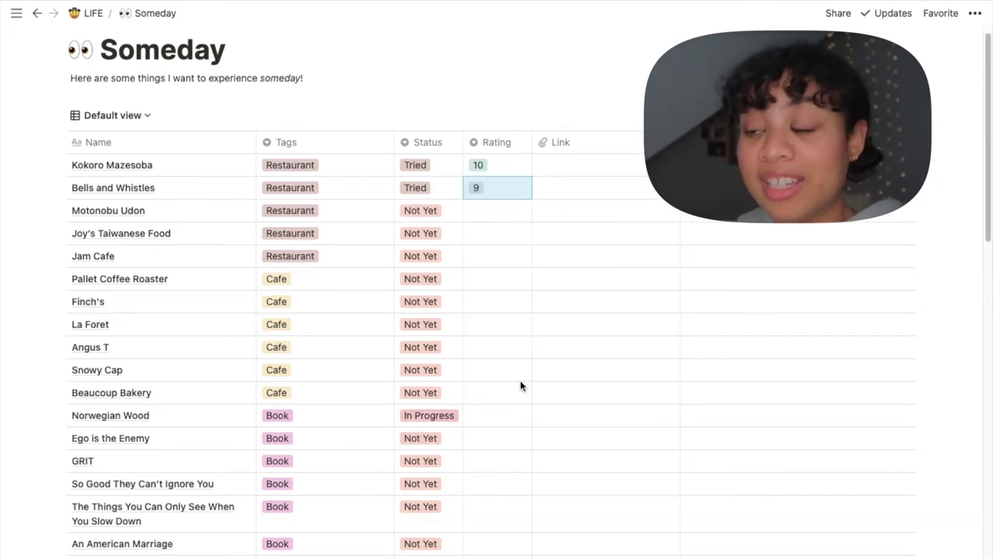
Open the web link stored for the Egg Salad Sandwich recipe and look over the linked page
scroll(512, 218, "down", 1)
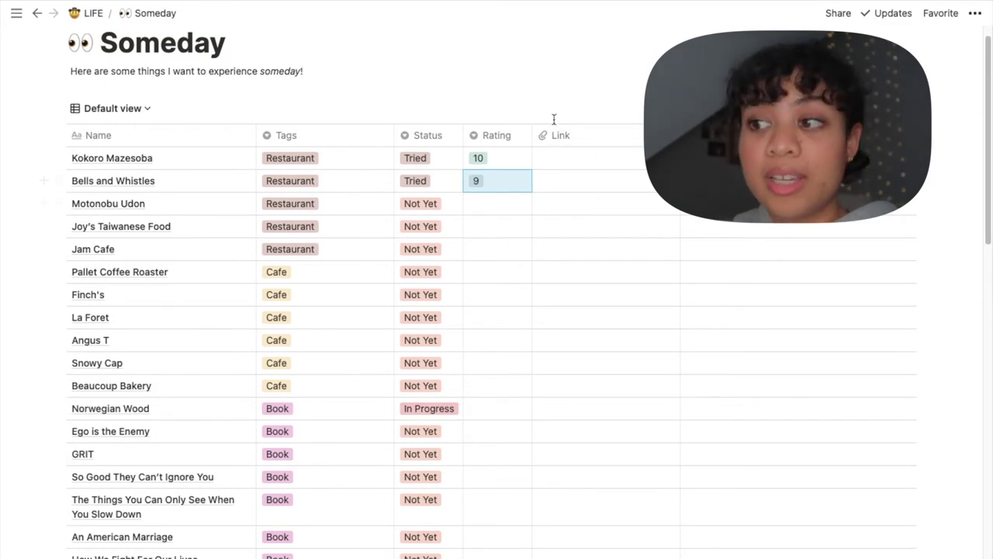
scroll(595, 205, "down", 10)
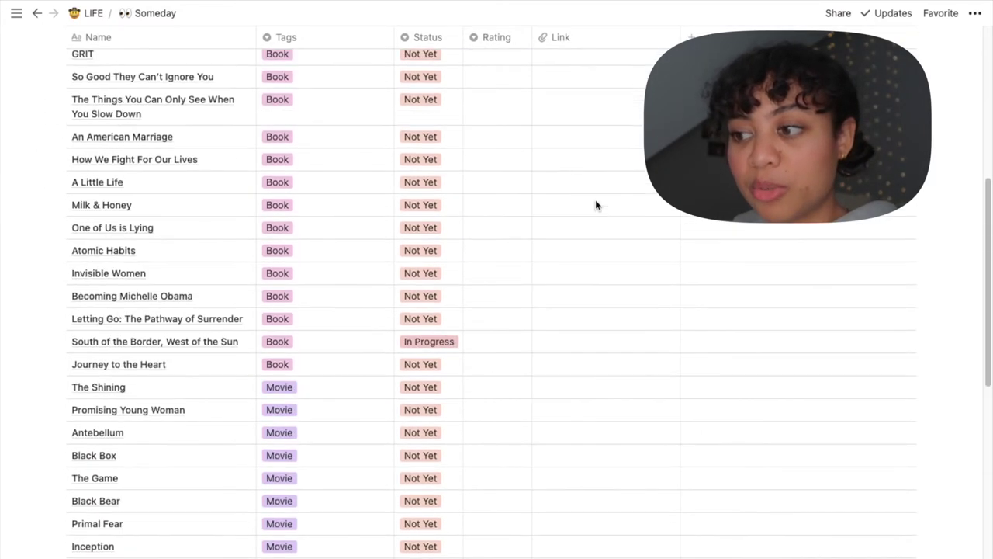
scroll(595, 204, "down", 2)
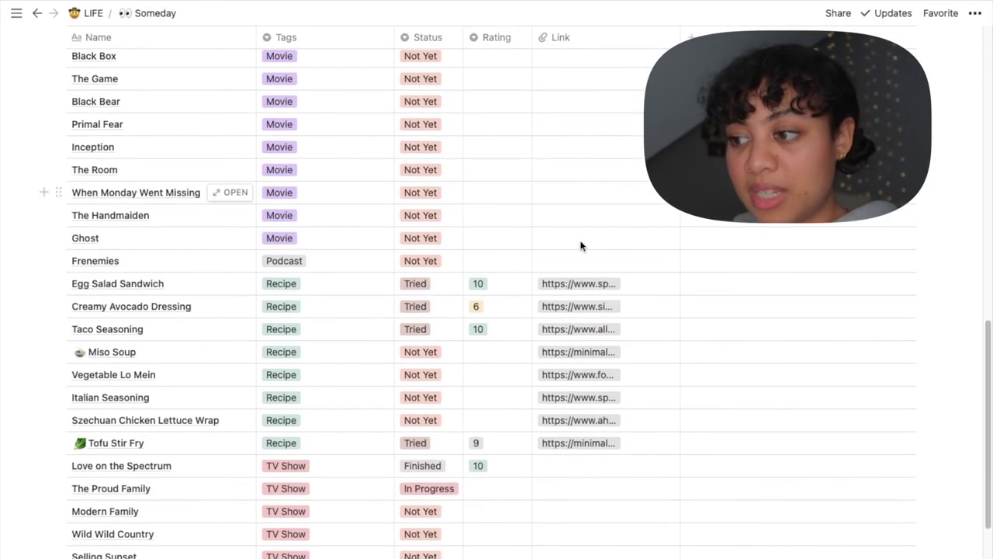
left_click(616, 293)
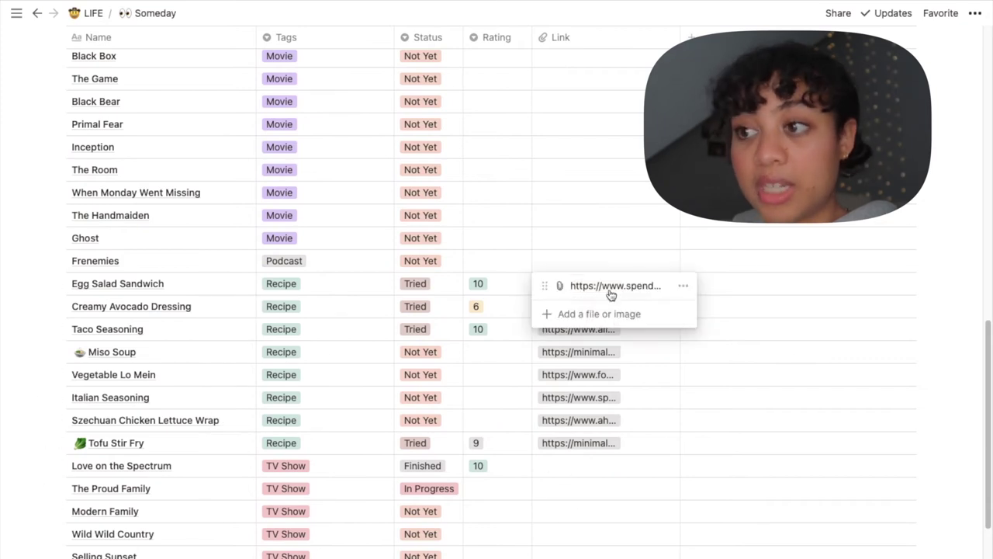
left_click(610, 286)
scroll(588, 459, "down", 10)
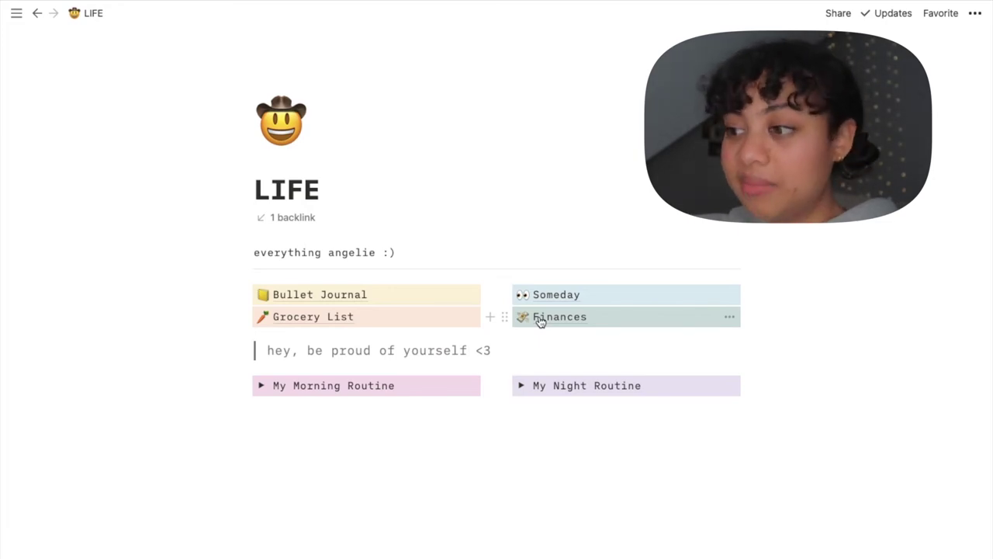
Open the Finances page from LIFE, expand January 2021 and examine its Spending table
left_click(540, 318)
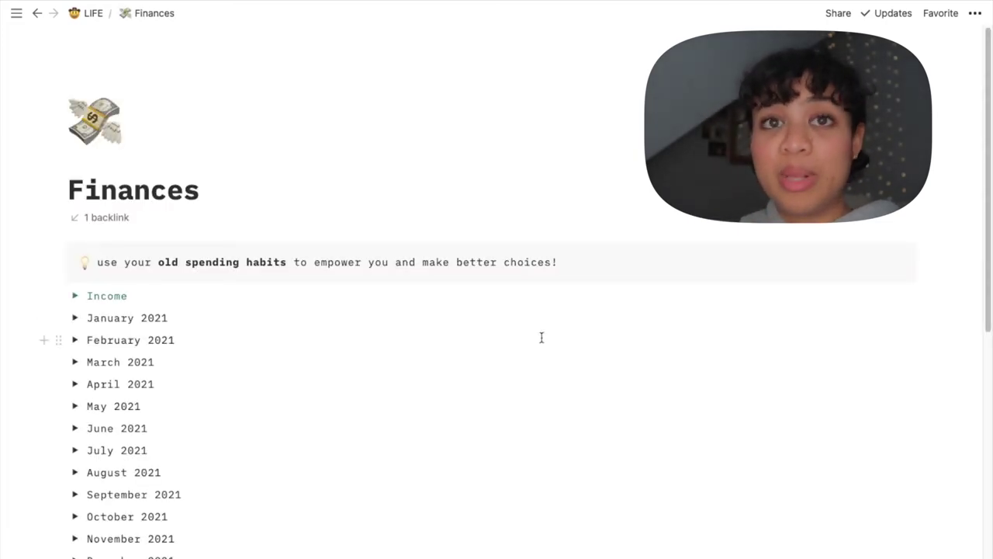
scroll(398, 308, "down", 1)
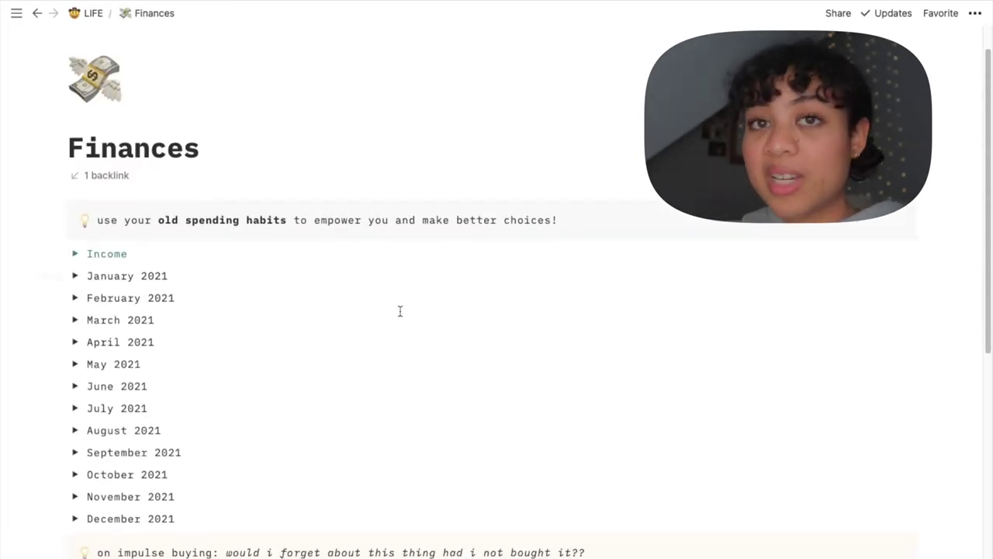
left_click(76, 276)
scroll(130, 326, "down", 2)
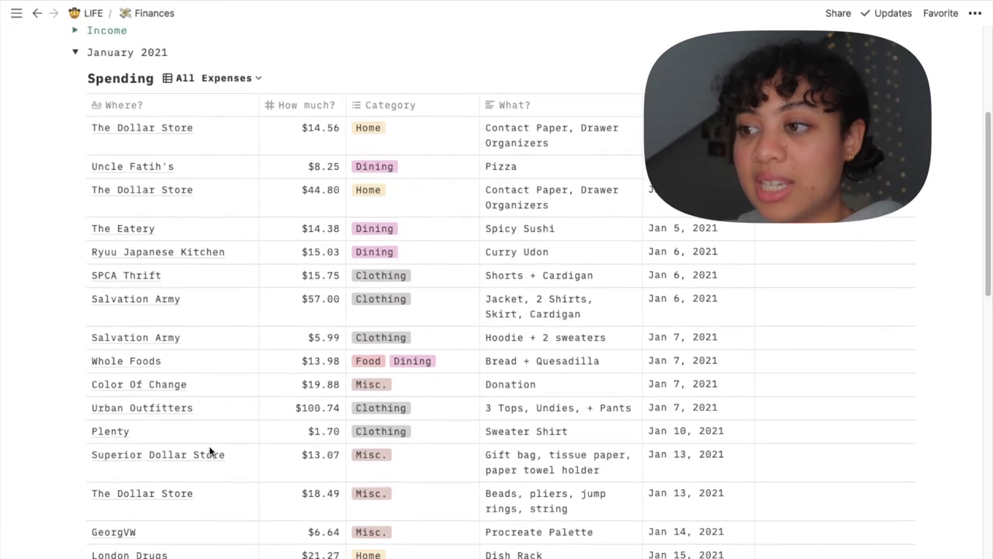
scroll(325, 241, "down", 1)
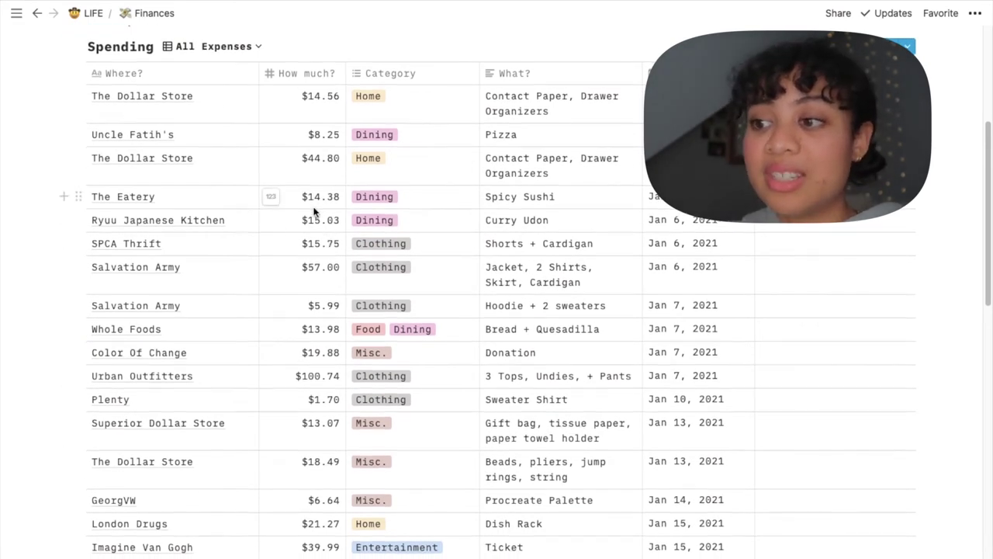
scroll(324, 225, "down", 1)
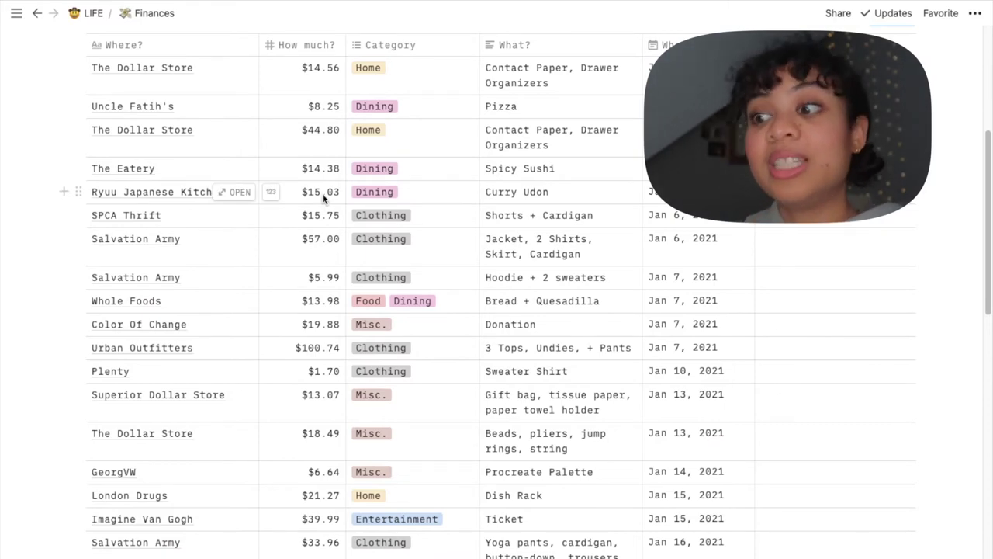
scroll(323, 310, "down", 5)
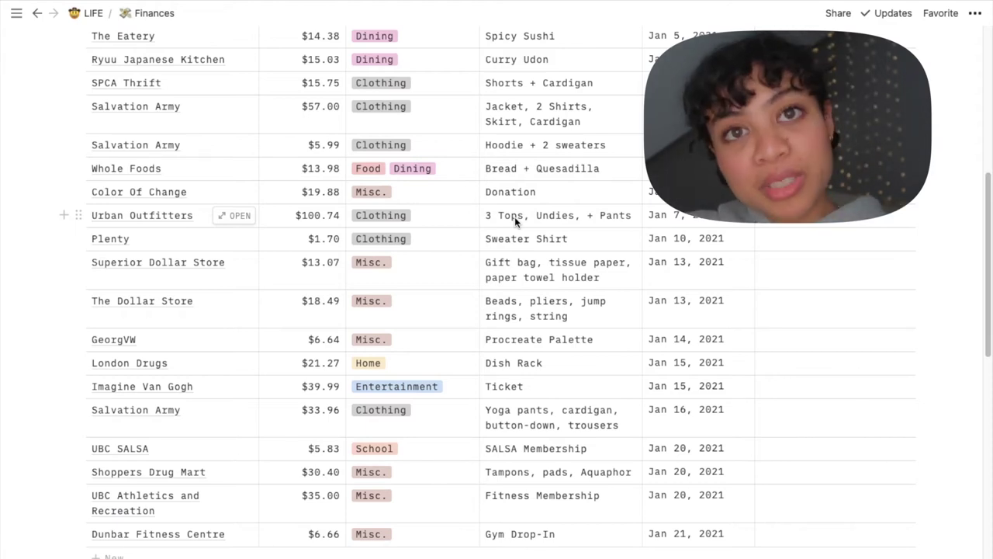
scroll(519, 218, "up", 10)
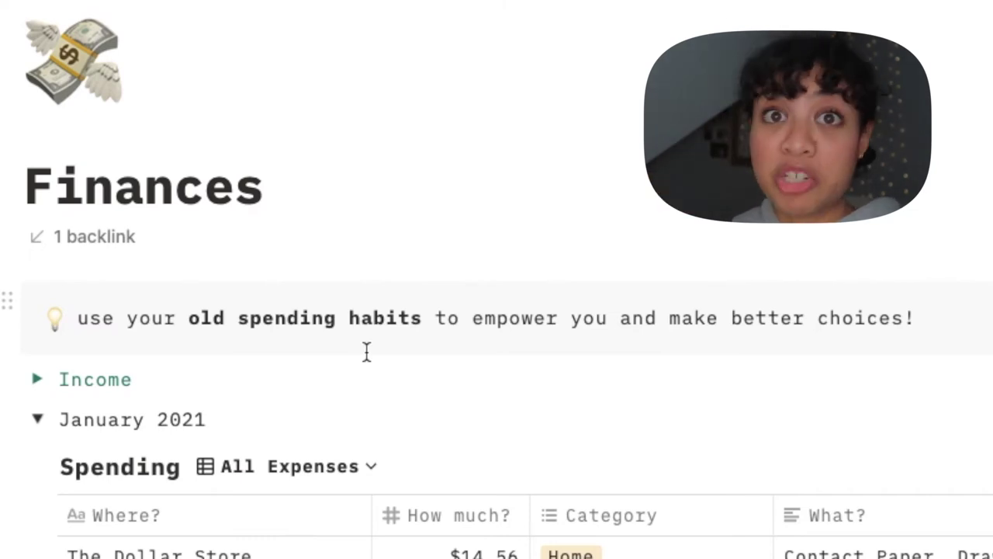
Collapse January 2021, expand Income to examine the My Money table, and reopen the January 2021 section
left_click(38, 419)
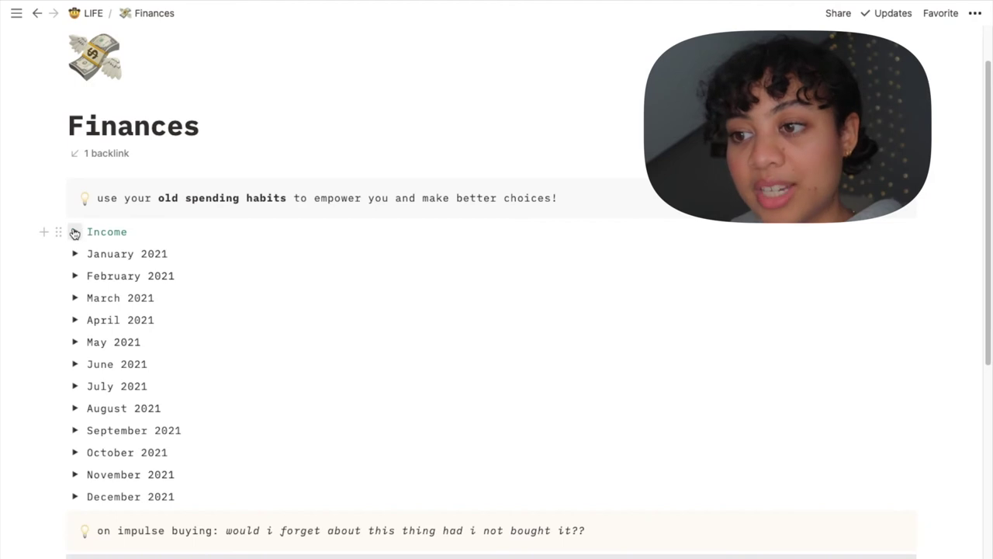
left_click(76, 232)
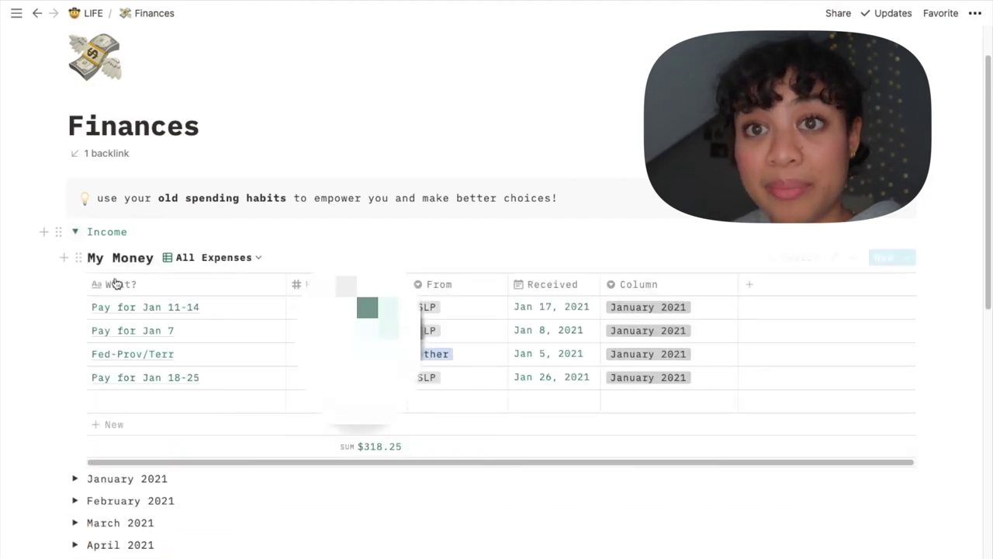
scroll(411, 278, "down", 1)
scroll(156, 362, "down", 2)
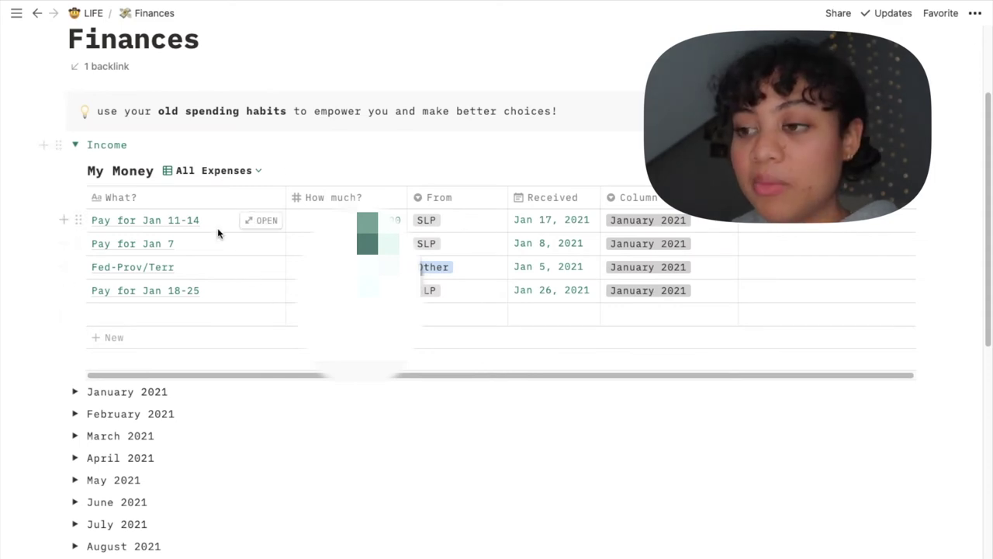
left_click(76, 392)
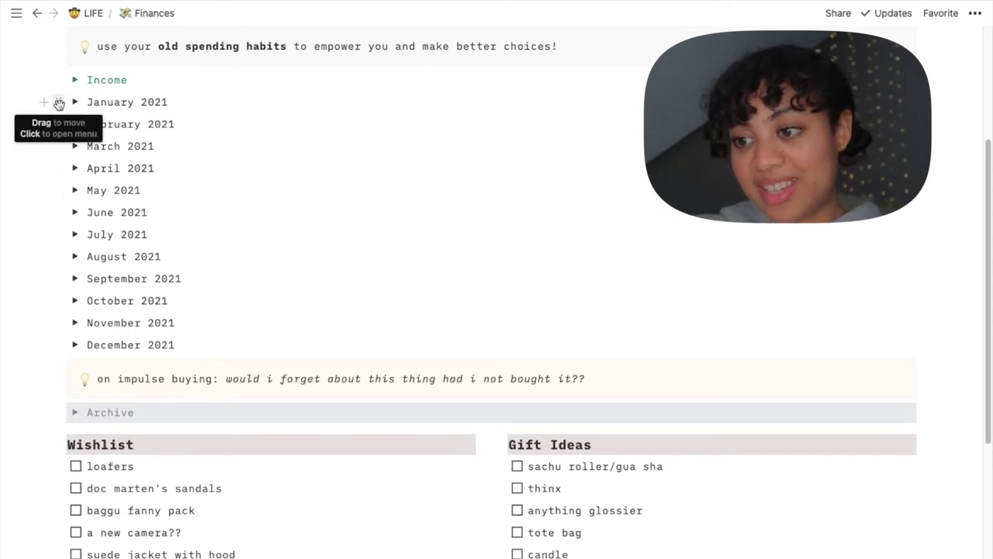
Try moving the January 2021 toggle into Archive, check the Archive contents, and undo the move
left_click_drag(59, 103, 109, 413)
left_click(75, 391)
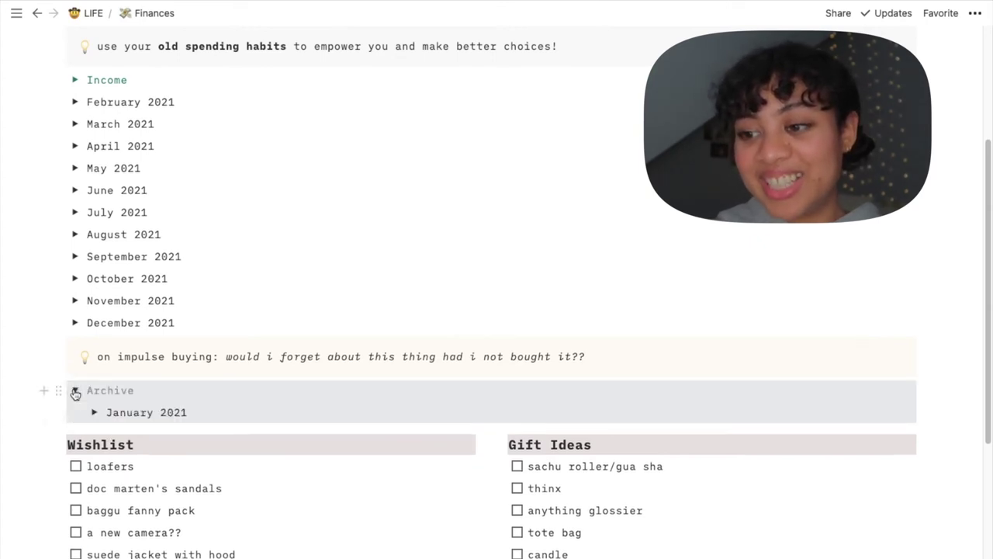
left_click(76, 391)
key("ctrl+z")
Check the February and March 2021 sections of Finances, and look over the Wishlist and Gift Ideas checklists
left_click(74, 125)
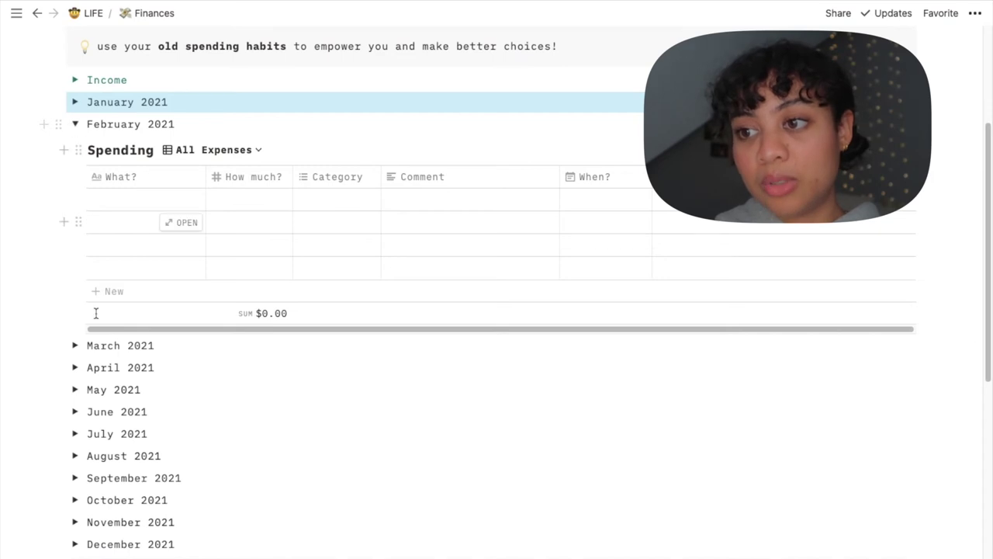
left_click(75, 124)
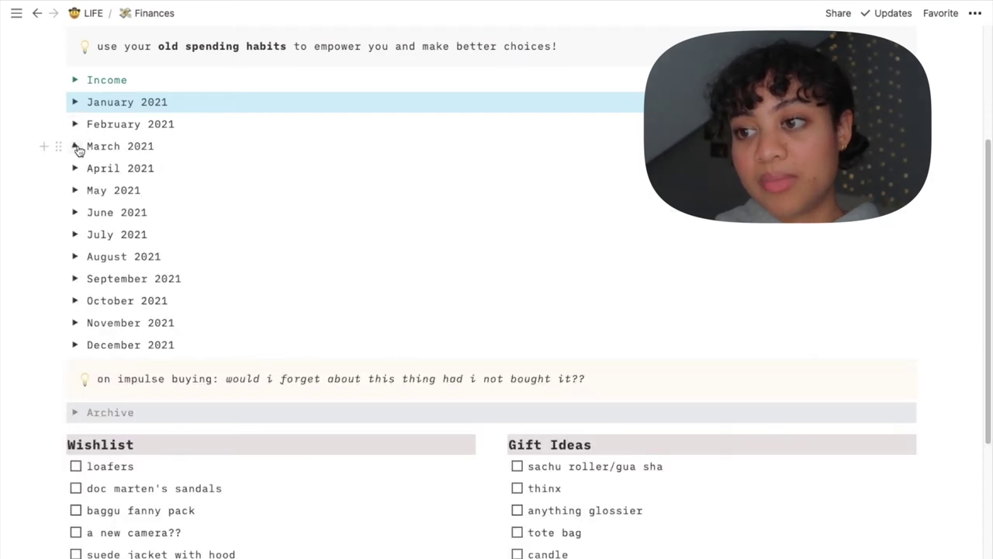
left_click(76, 147)
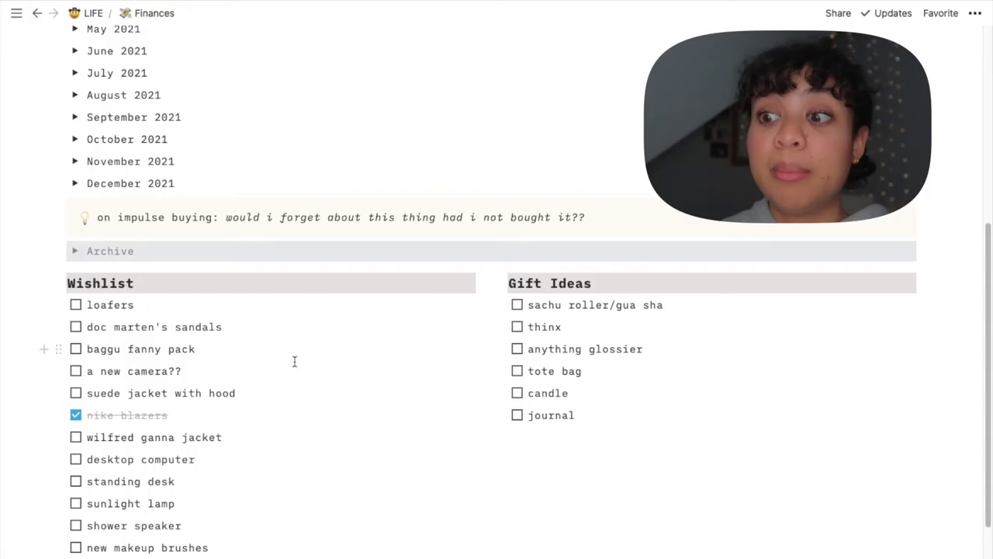
scroll(294, 359, "down", 2)
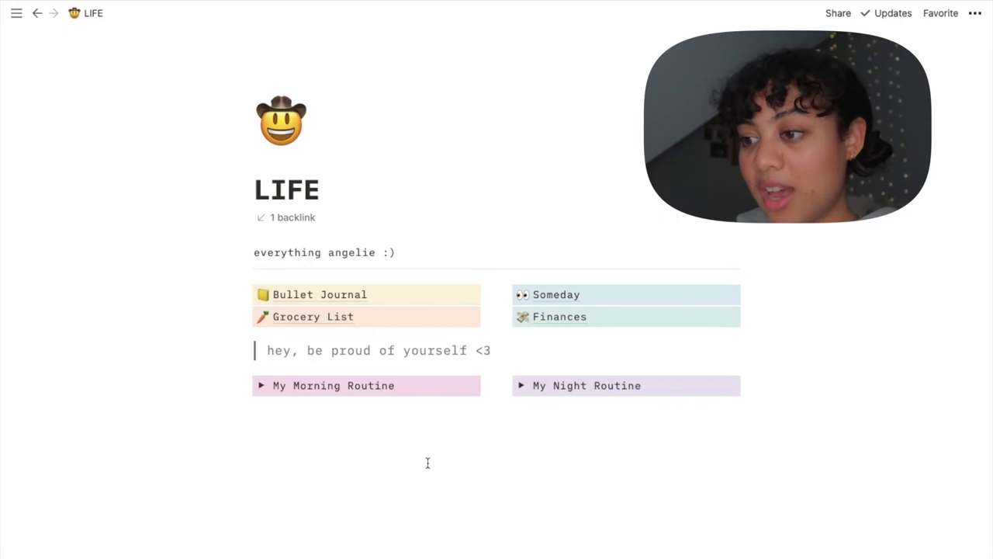
Expand My Morning Routine and My Night Routine on the LIFE page, review their numbered lists, and collapse both again
left_click(261, 386)
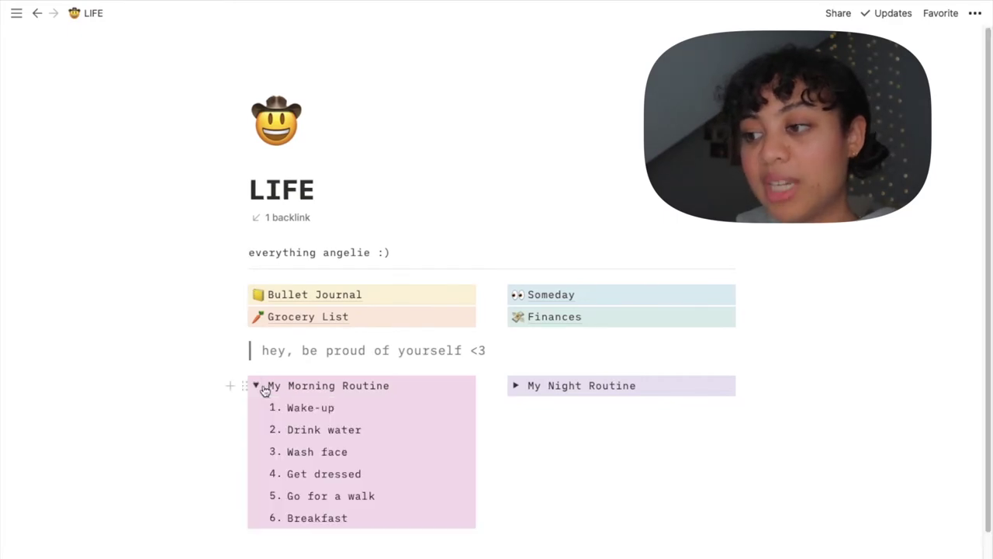
left_click(515, 387)
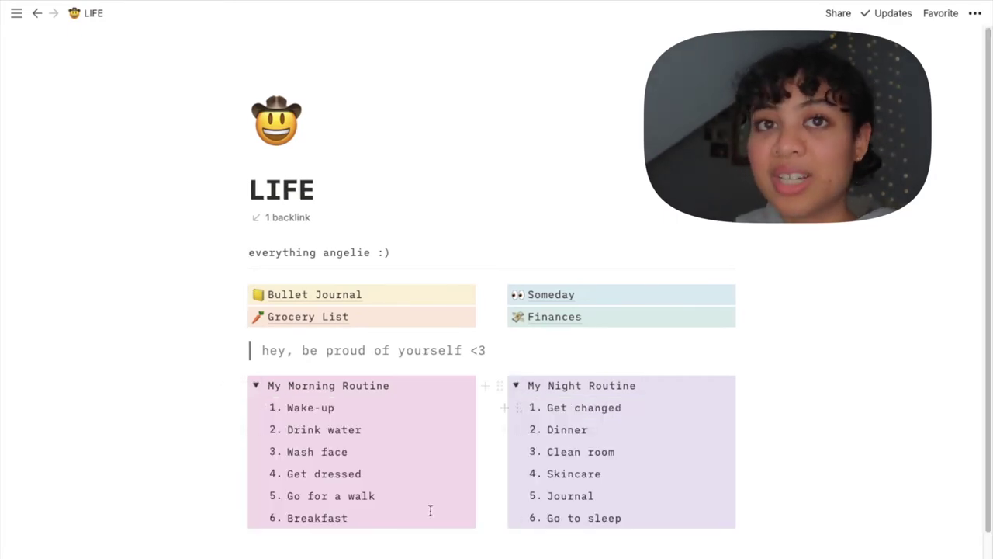
scroll(496, 349, "down", 1)
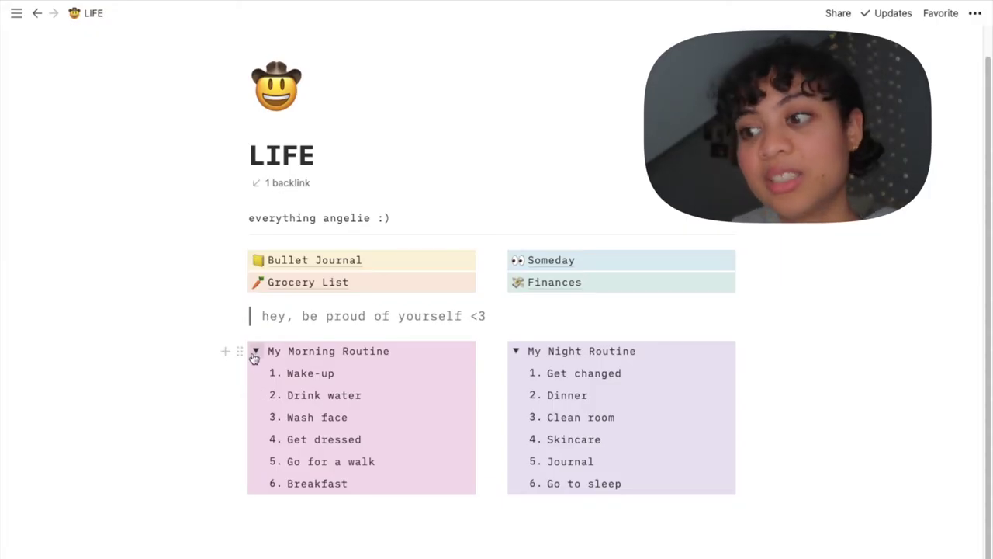
left_click(253, 353)
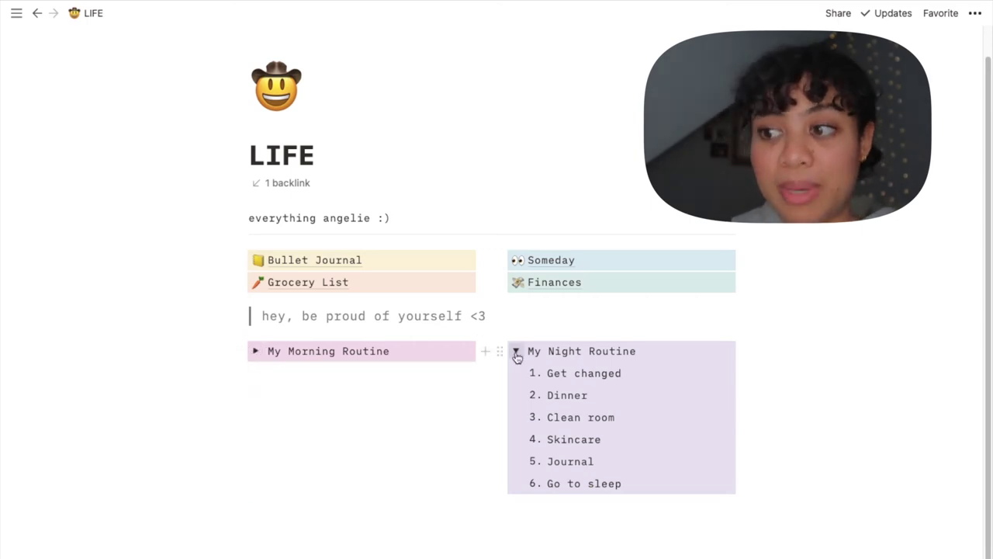
left_click(516, 351)
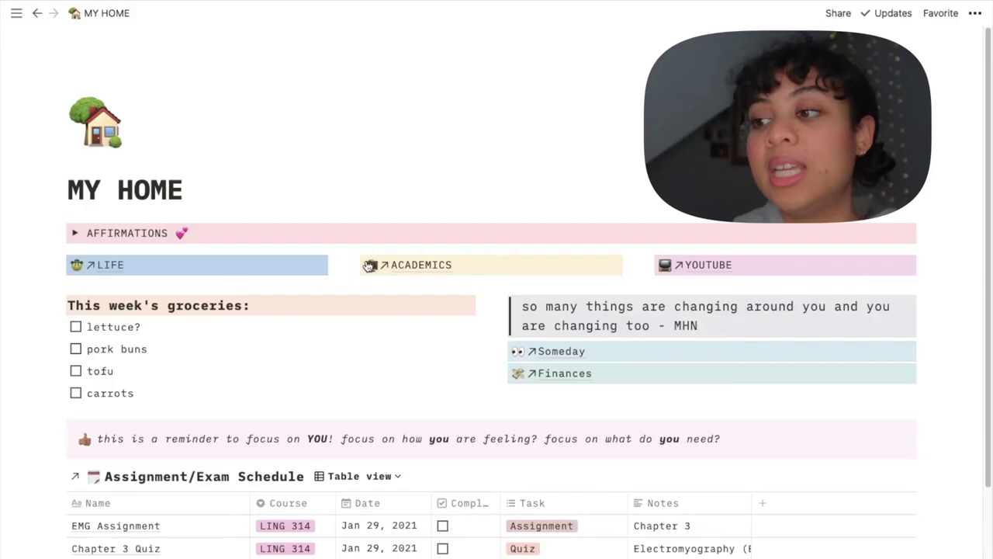
Open the ACADEMICS page from MY HOME
left_click(409, 269)
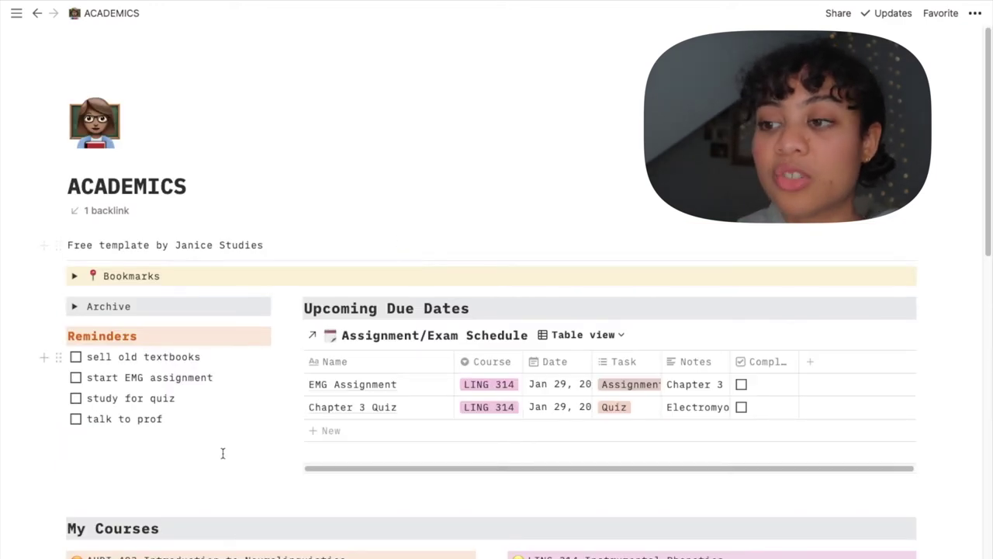
left_click_drag(176, 245, 265, 243)
left_click(267, 245)
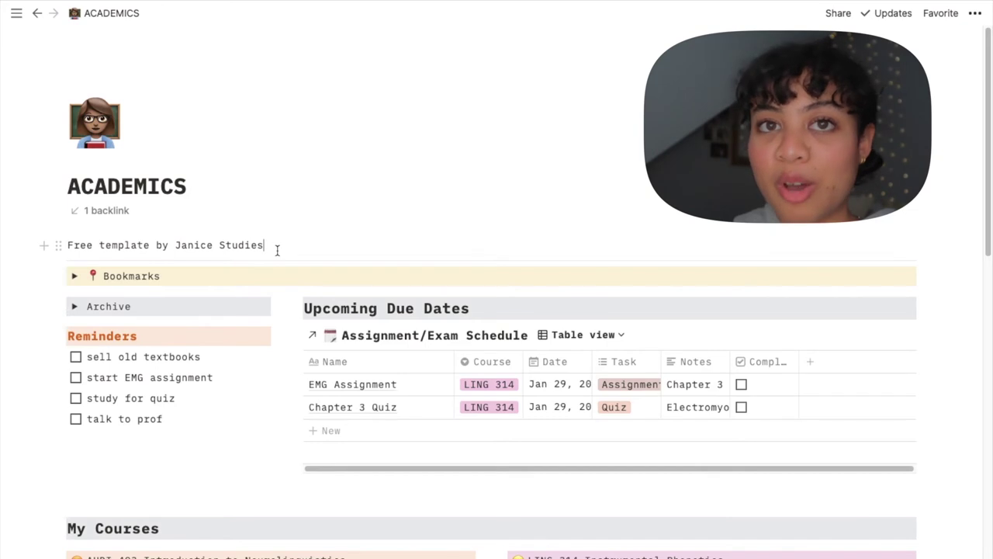
left_click(277, 250)
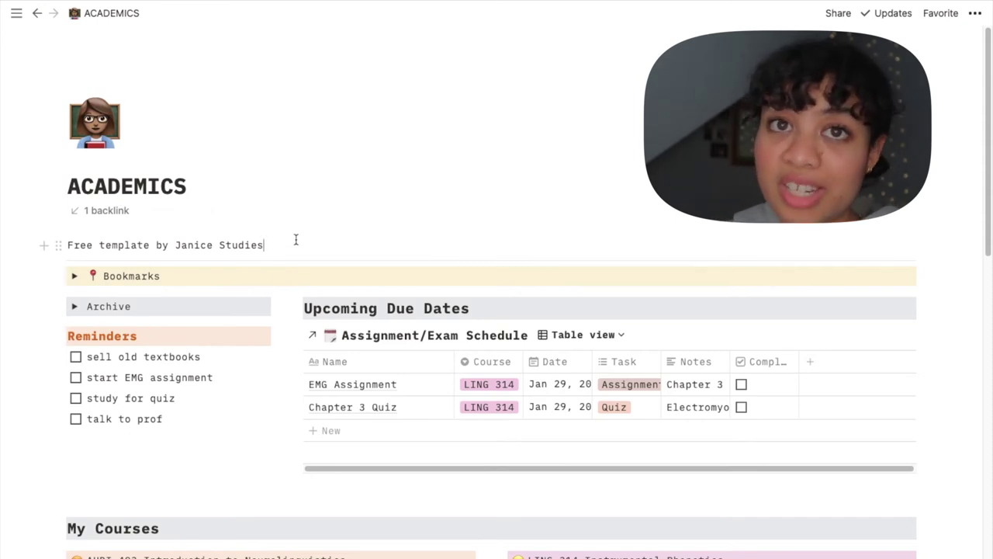
Expand the Bookmarks toggle on the ACADEMICS page, view the Brain Dump page, and return to ACADEMICS
scroll(296, 240, "down", 1)
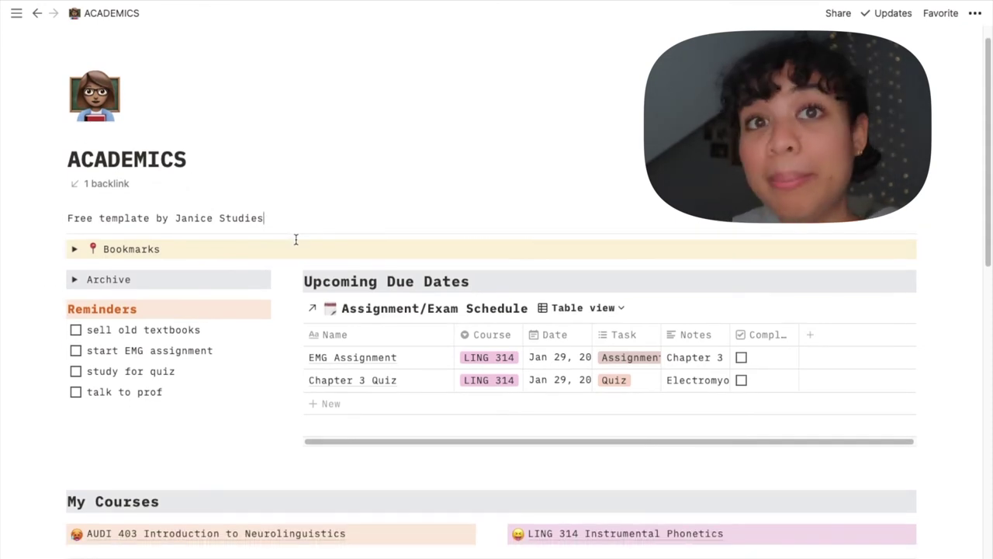
left_click(75, 249)
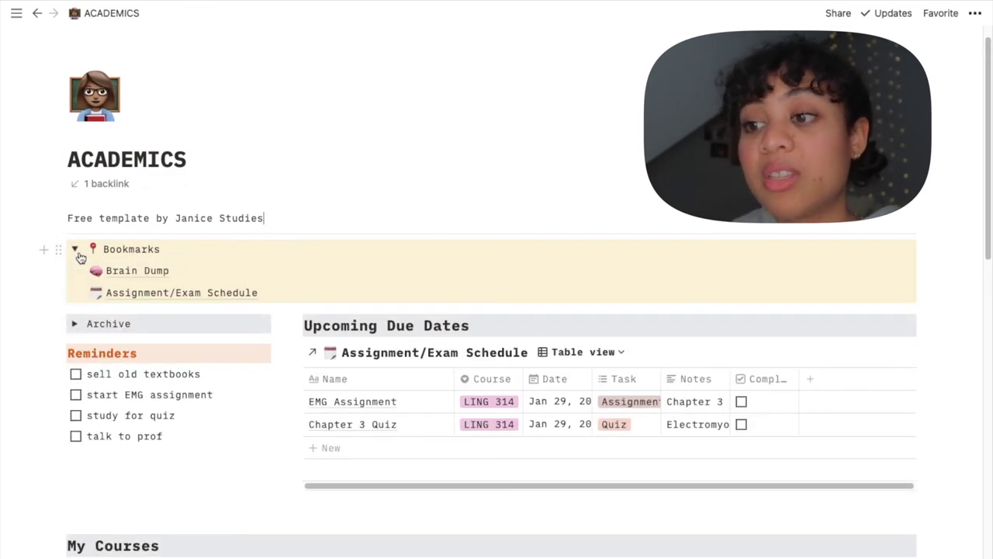
left_click(137, 270)
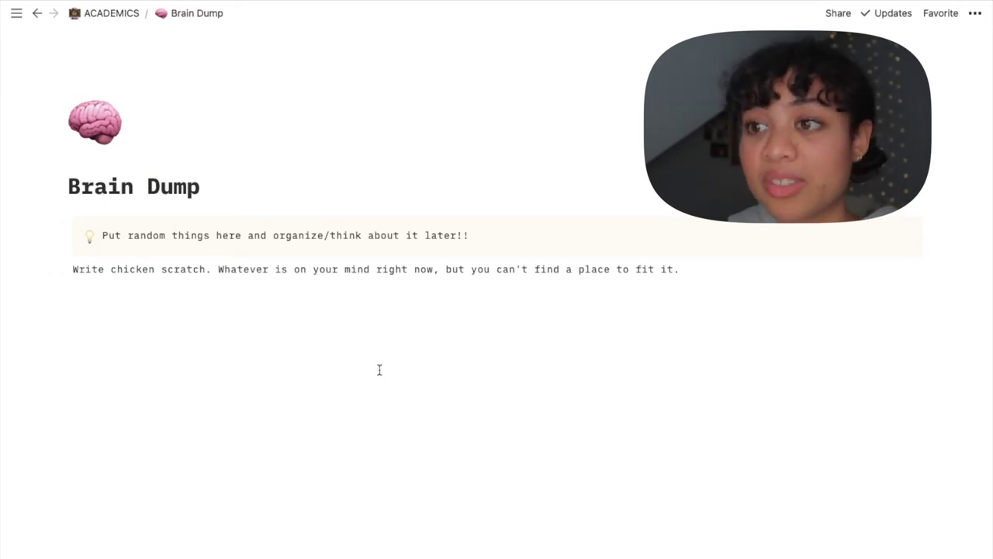
left_click(36, 13)
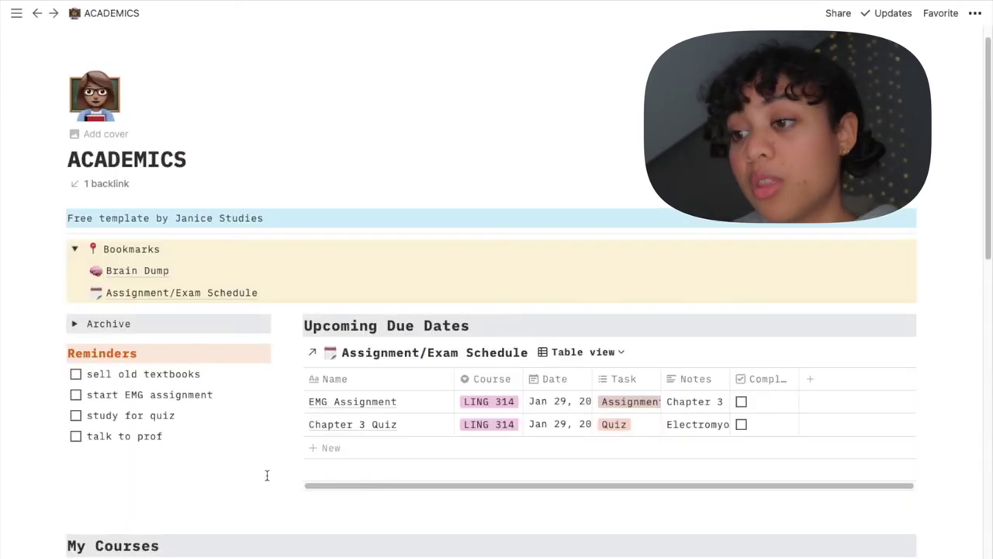
Open the bookmarked Assignment/Exam Schedule, look through its entries, and check the table's sort rules
left_click(178, 292)
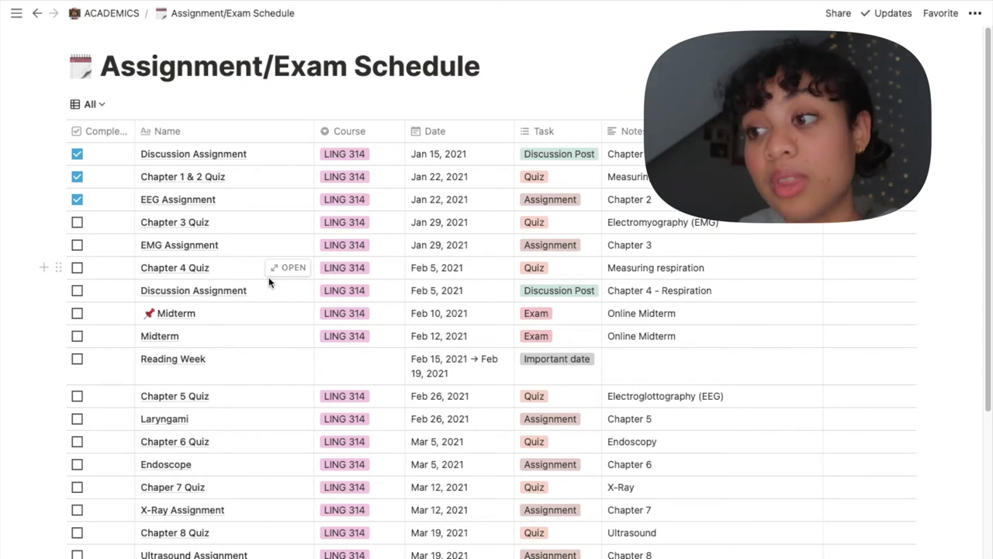
scroll(297, 320, "down", 8)
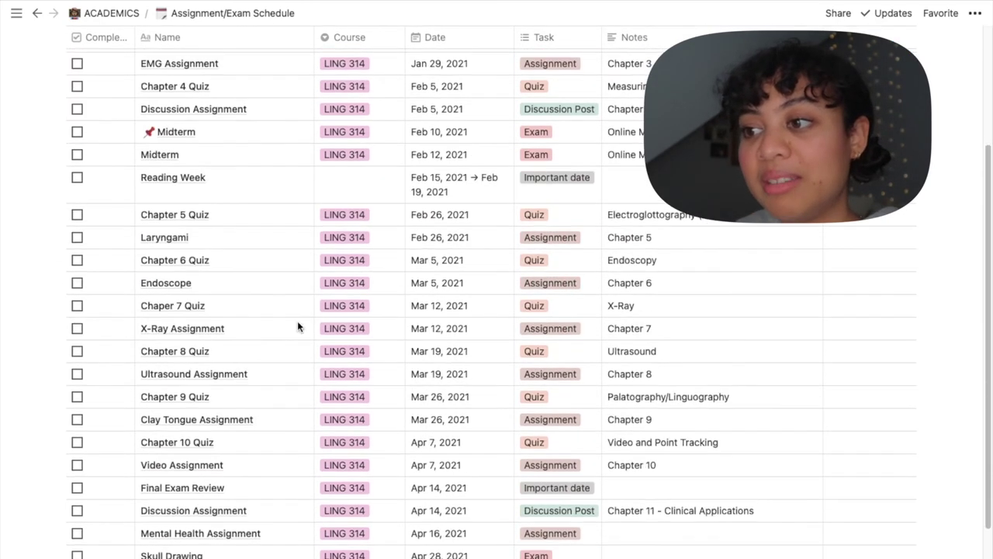
scroll(313, 226, "up", 8)
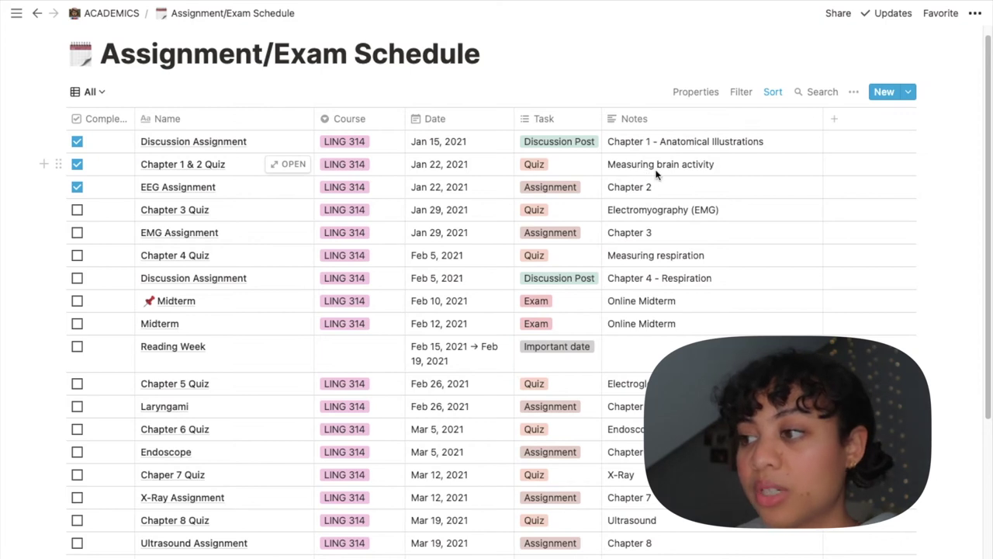
scroll(655, 175, "up", 1)
left_click(776, 101)
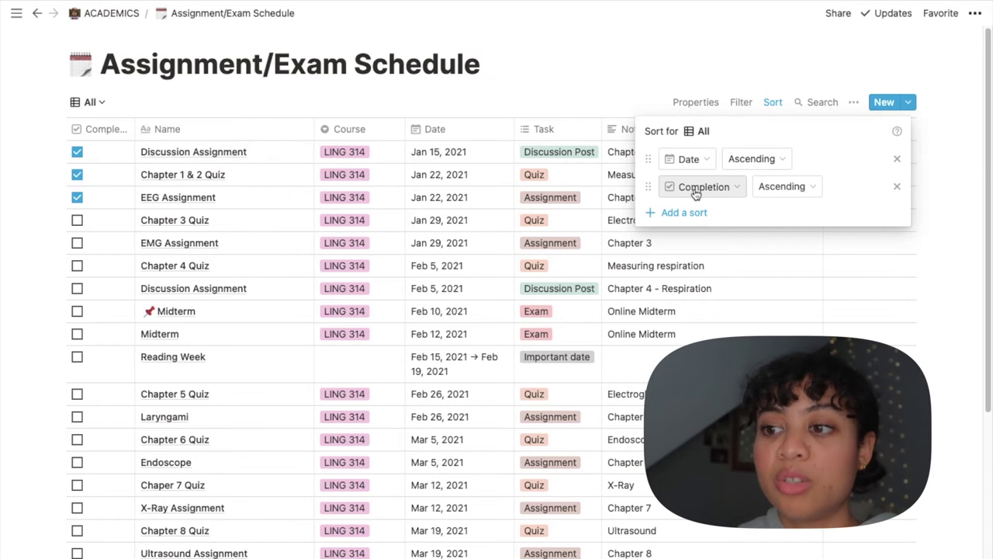
key("Escape")
Try marking the Chapter 4 Quiz as complete in the schedule, and return to the ACADEMICS page
left_click(77, 266)
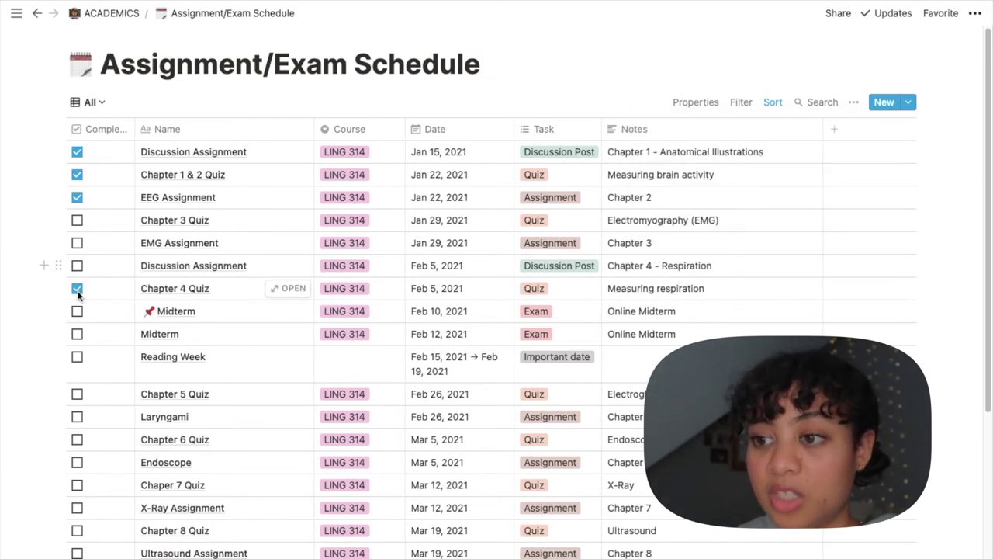
key("super+bracketleft")
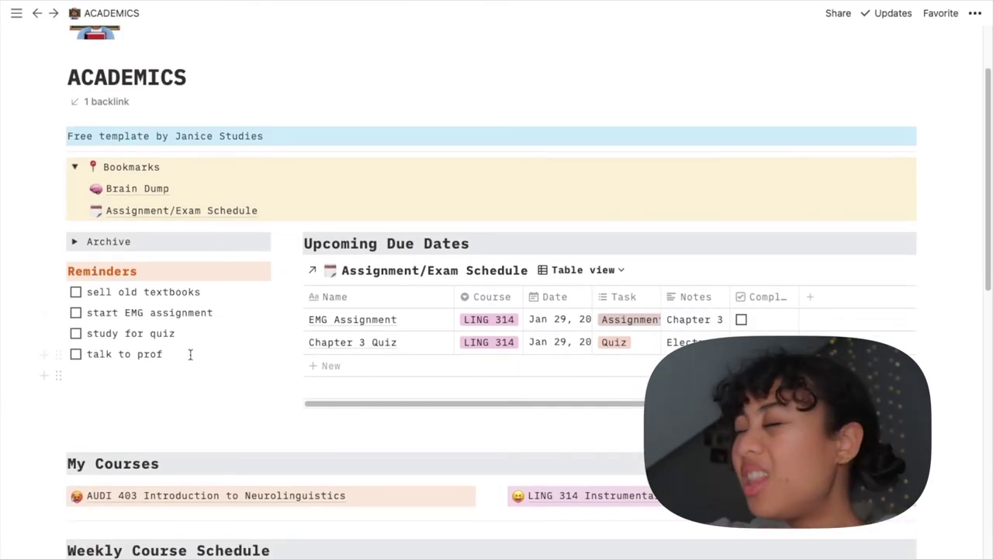
View the archived 2020W1 page and its LING 452 subpage, return to ACADEMICS, and collapse the Archive toggle
left_click(75, 241)
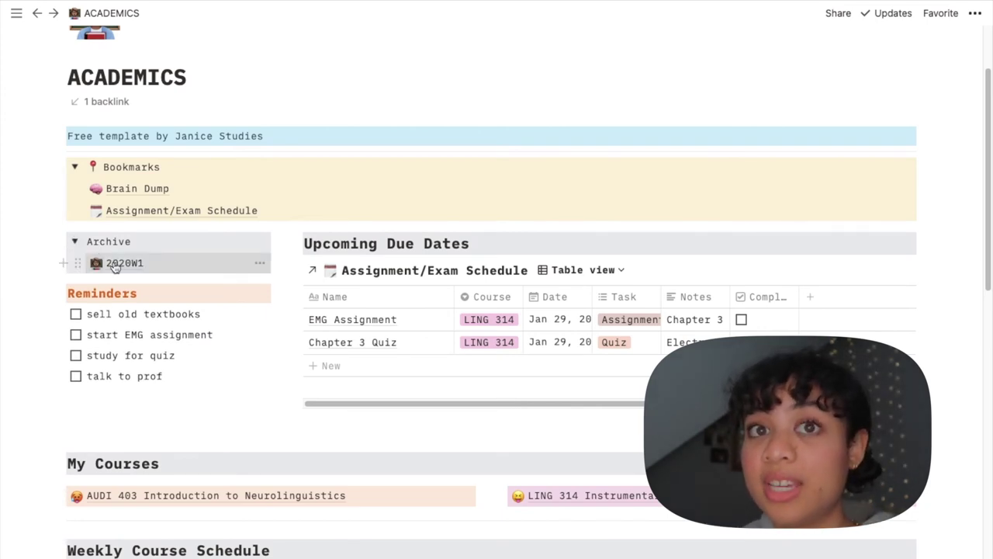
left_click(114, 265)
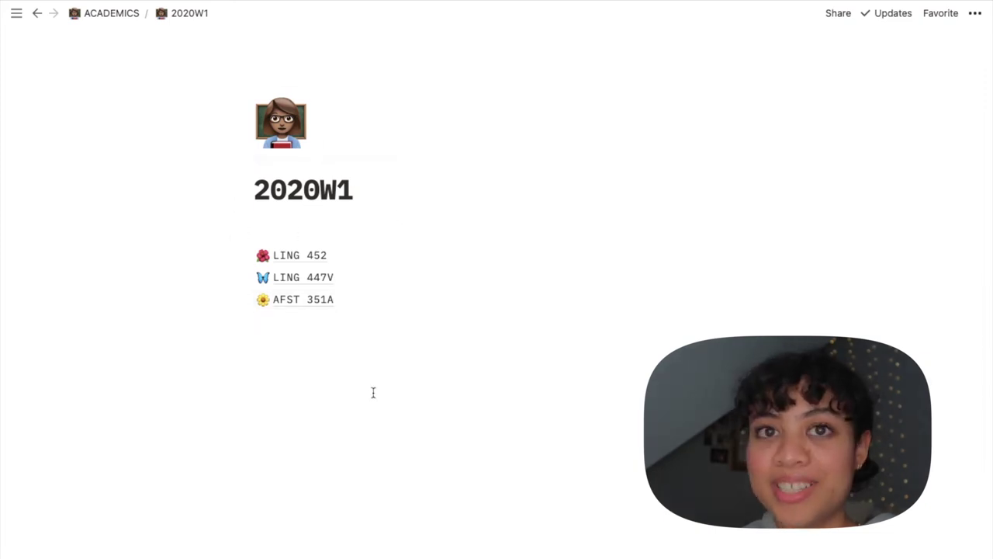
left_click(303, 256)
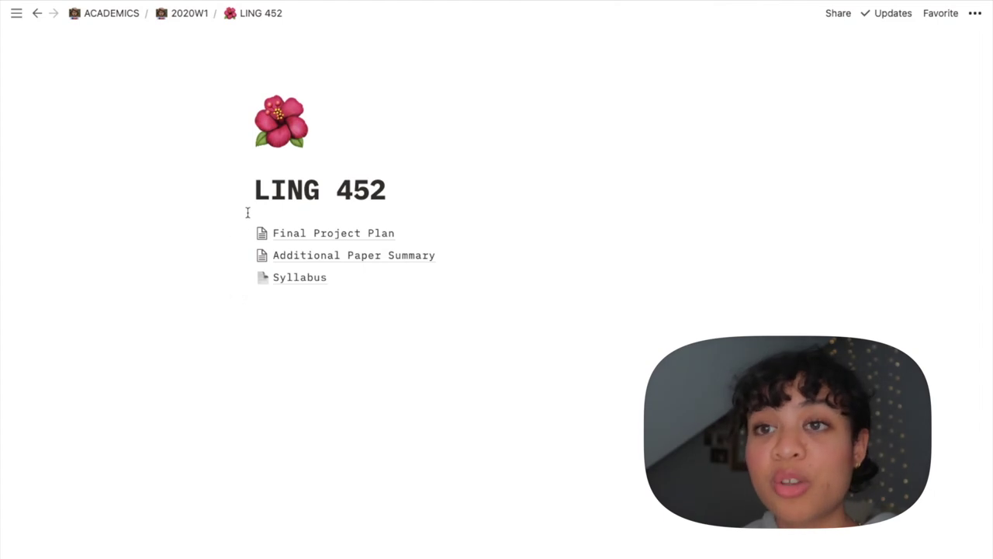
left_click(186, 14)
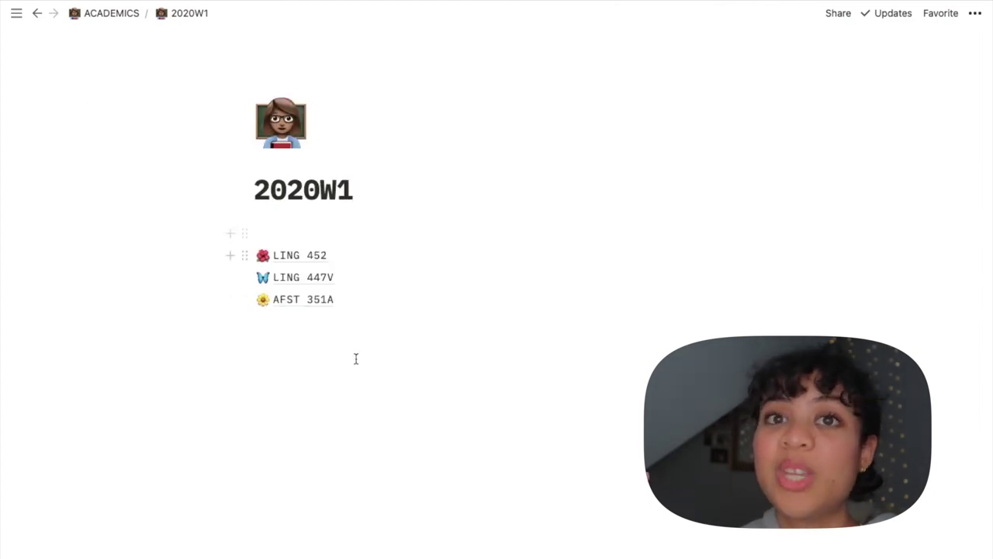
left_click(115, 17)
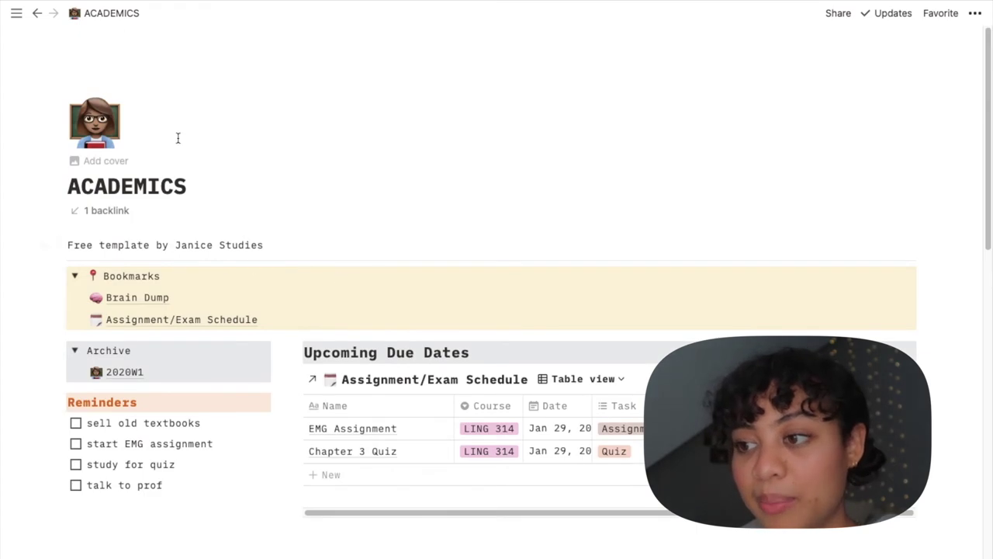
scroll(177, 232, "down", 1)
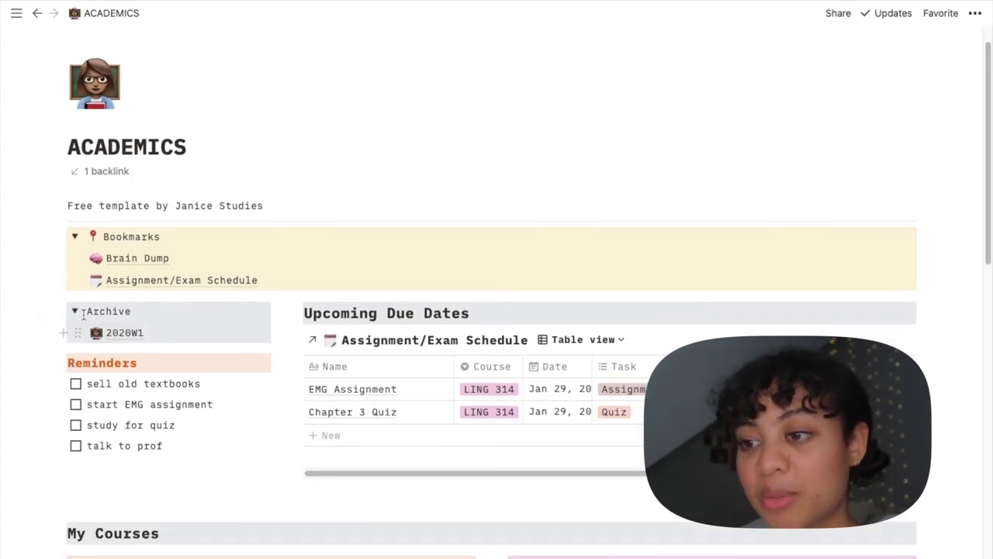
left_click(78, 318)
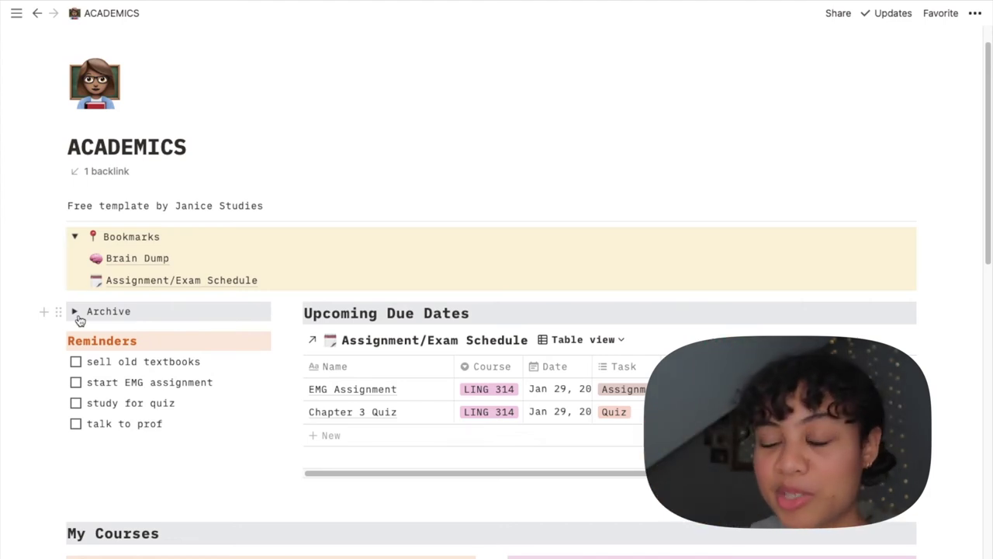
Add the to-do "application due jan 30th" below "talk to prof" in the Reminders checklist
scroll(117, 314, "down", 1)
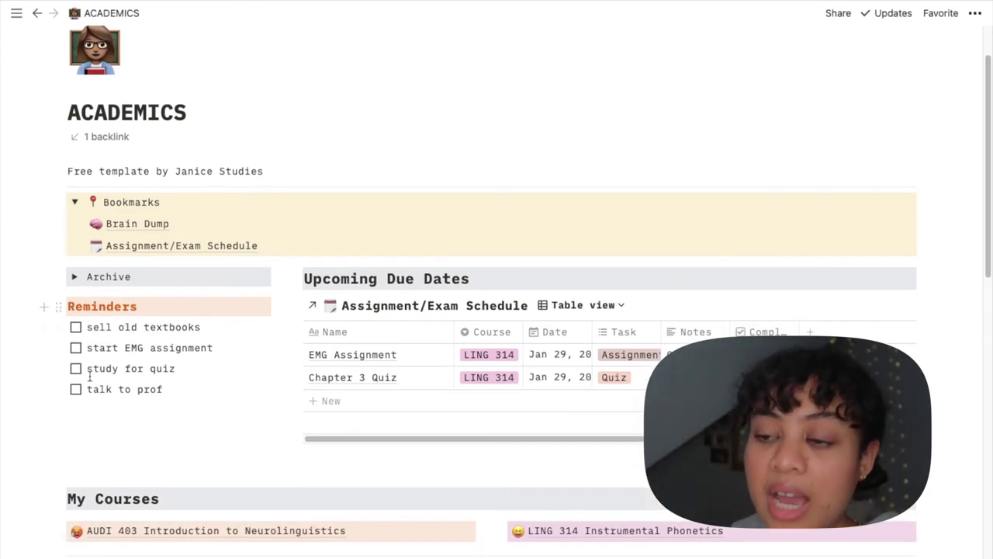
scroll(128, 307, "down", 1)
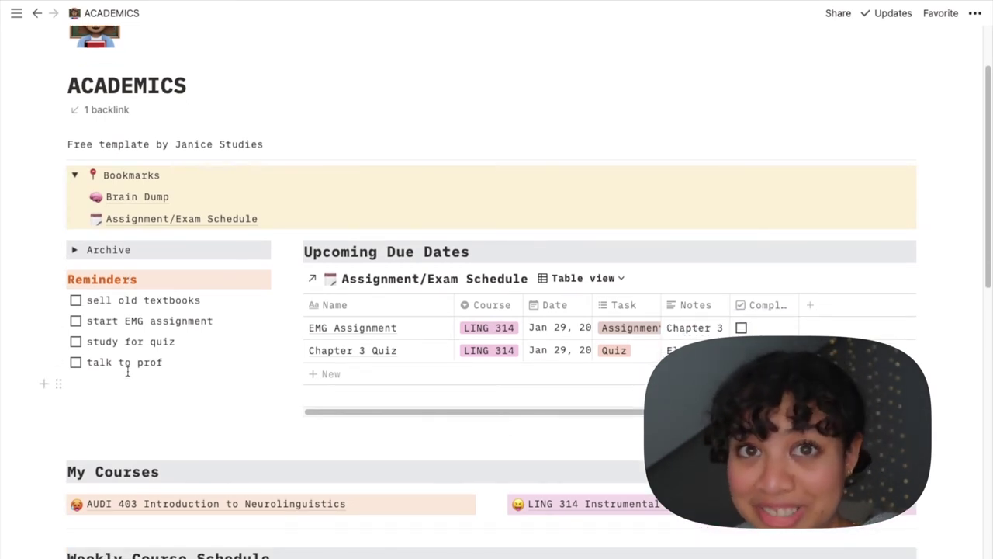
key("Return")
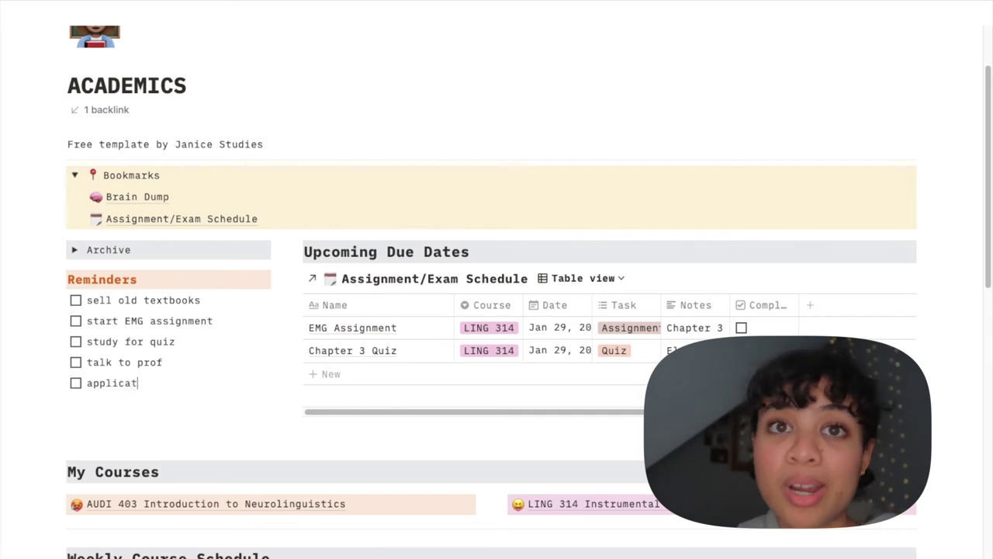
type("due jan 30th")
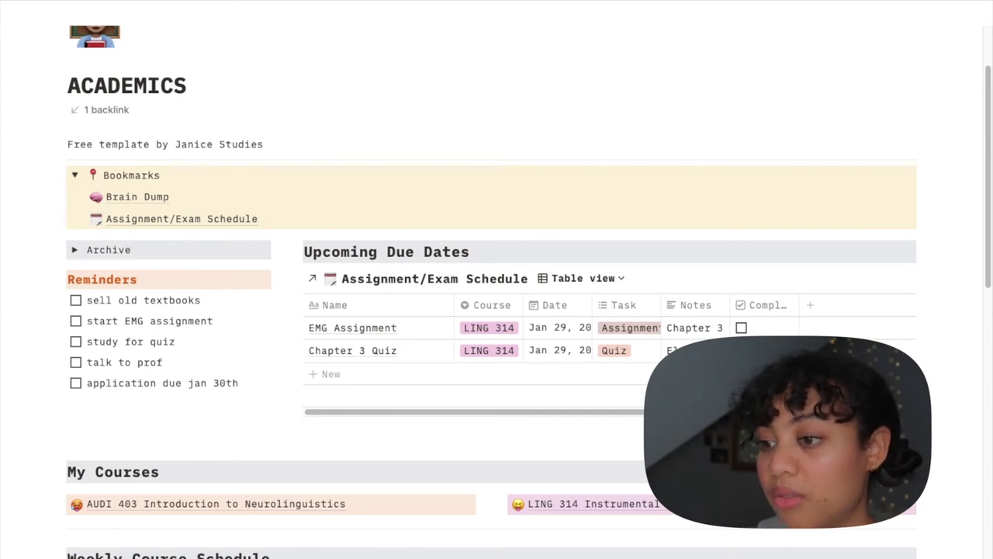
Make the "application due jan 30th" reminder bold, and delete it from the checklist
triple_click(126, 383)
key("ctrl+b")
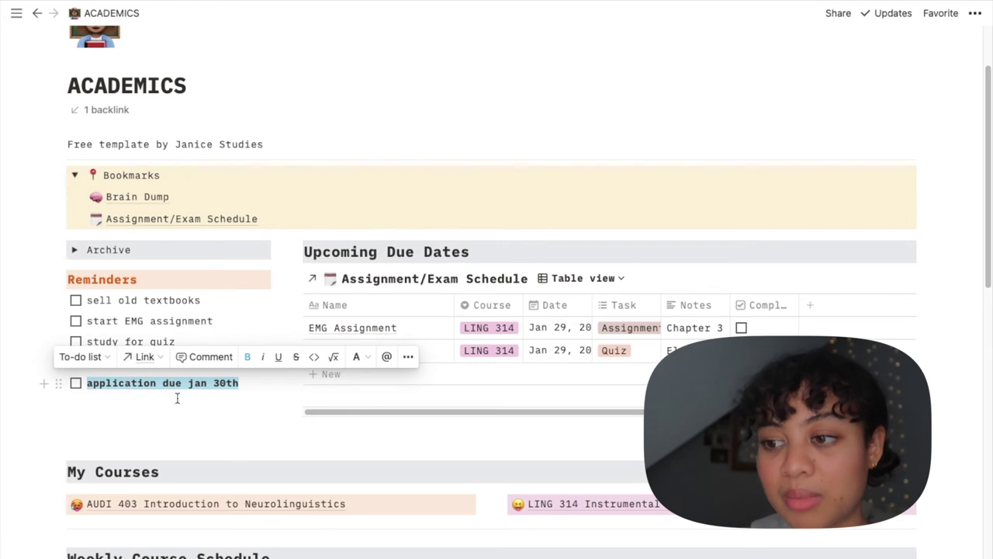
left_click(254, 380)
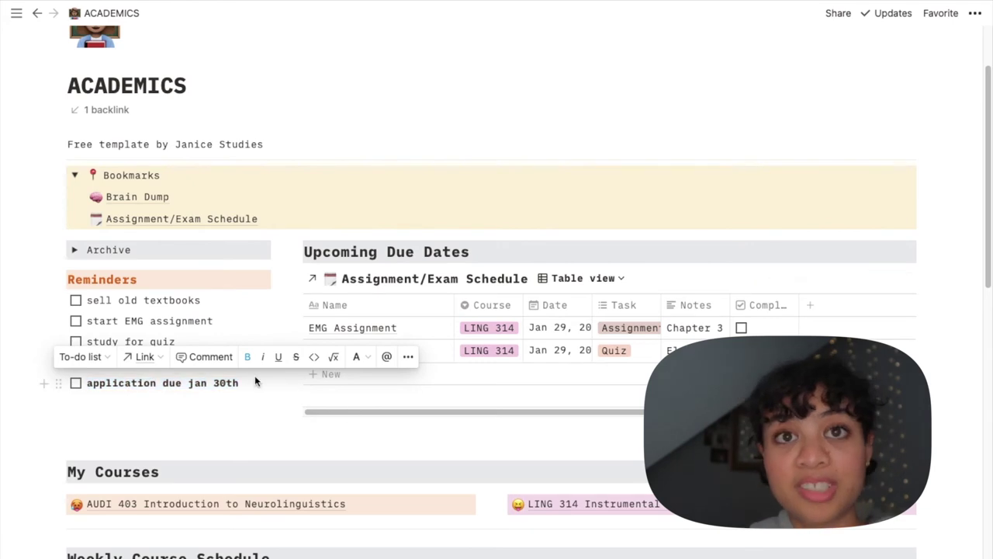
left_click(58, 382)
left_click(108, 301)
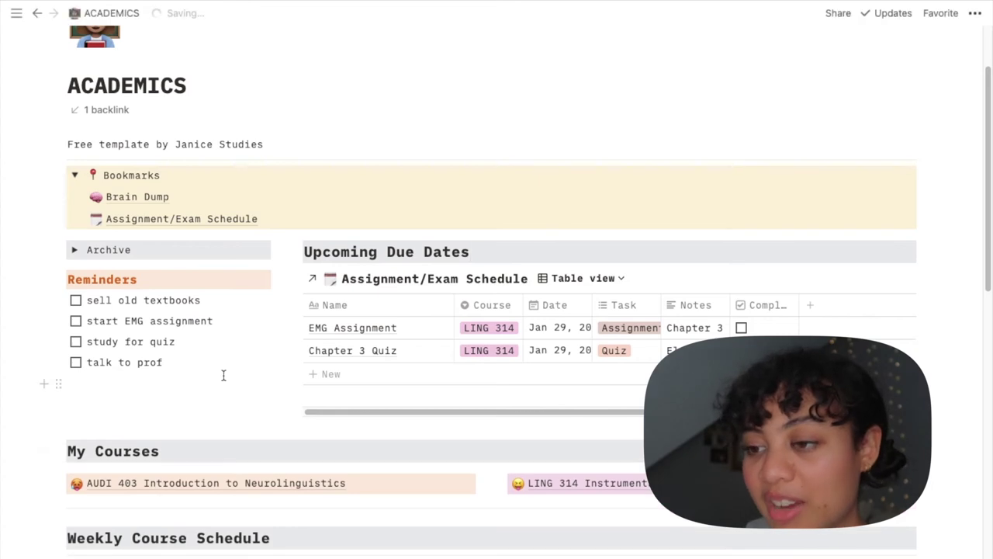
Open the LING 314 Instrumental Phonetics page from My Courses and view its attached syllabus PDF in Chrome
scroll(222, 372, "down", 3)
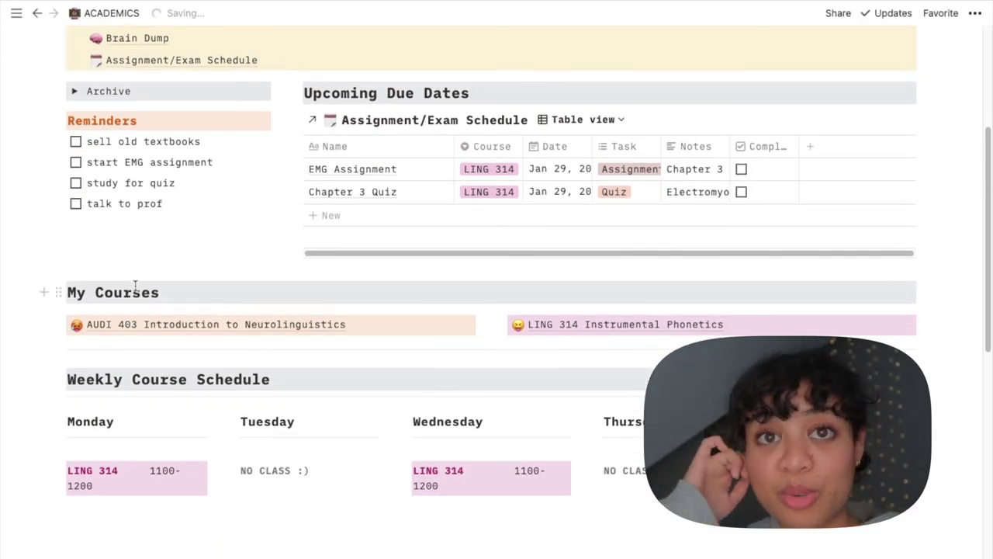
left_click(560, 336)
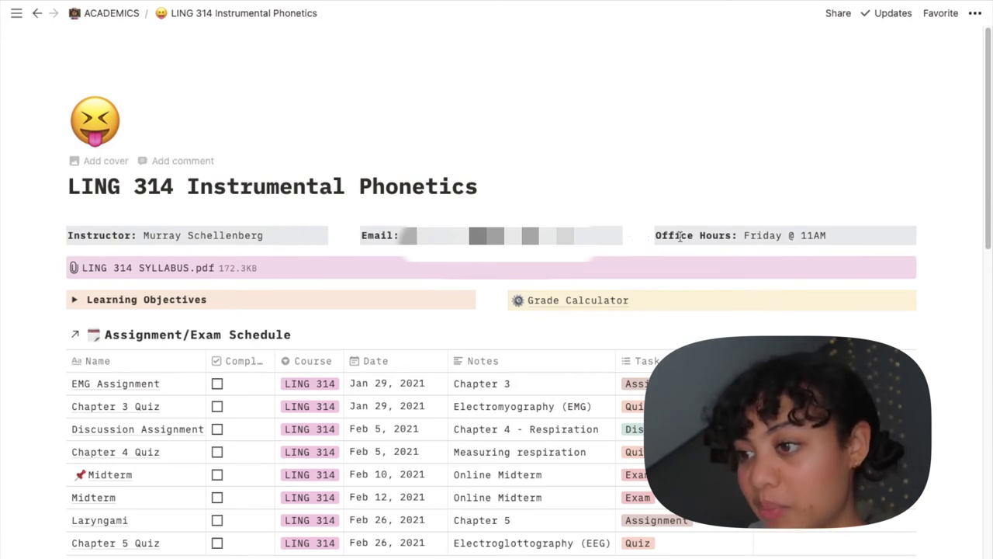
left_click(183, 269)
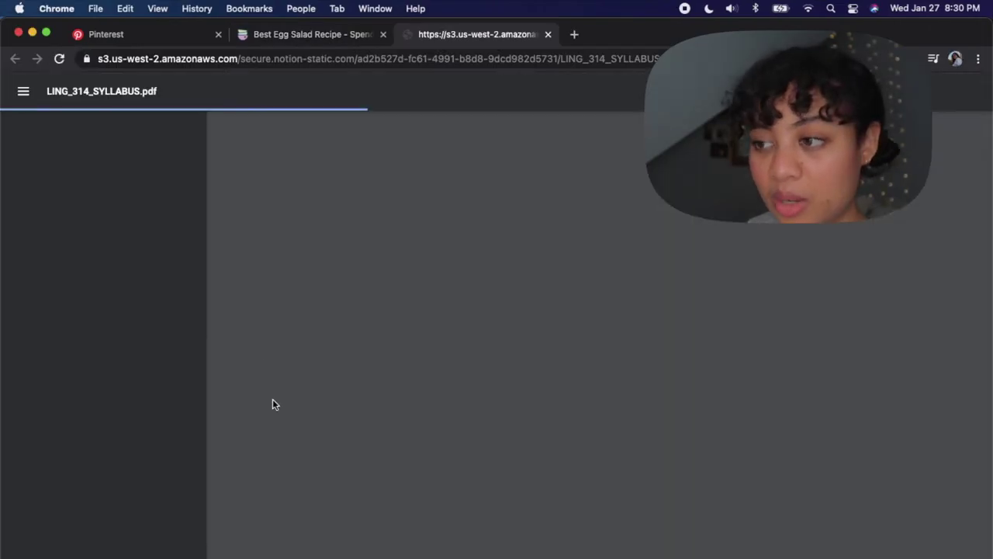
scroll(463, 484, "down", 2)
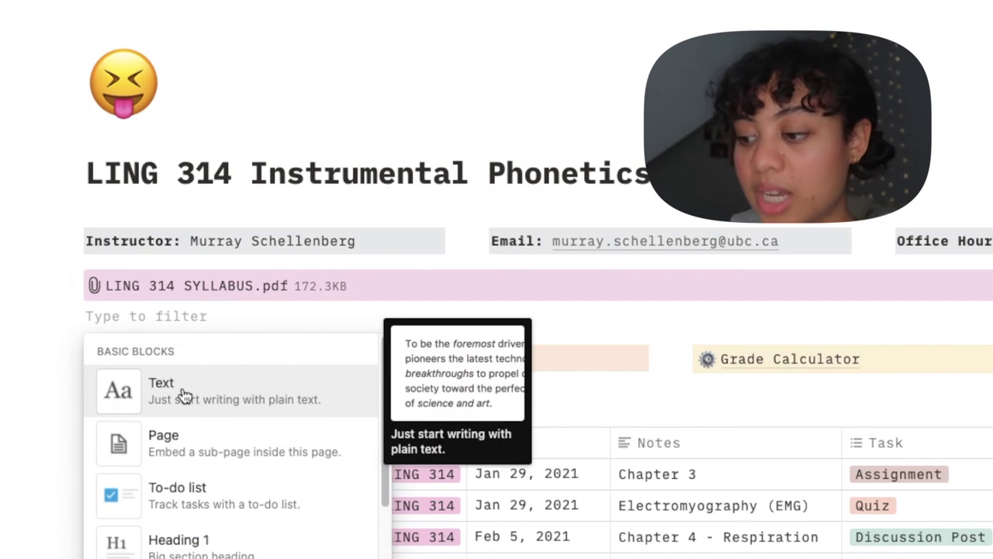
Back in Notion, browse the block types below the syllabus attachment and try looking up the file block
scroll(183, 396, "down", 5)
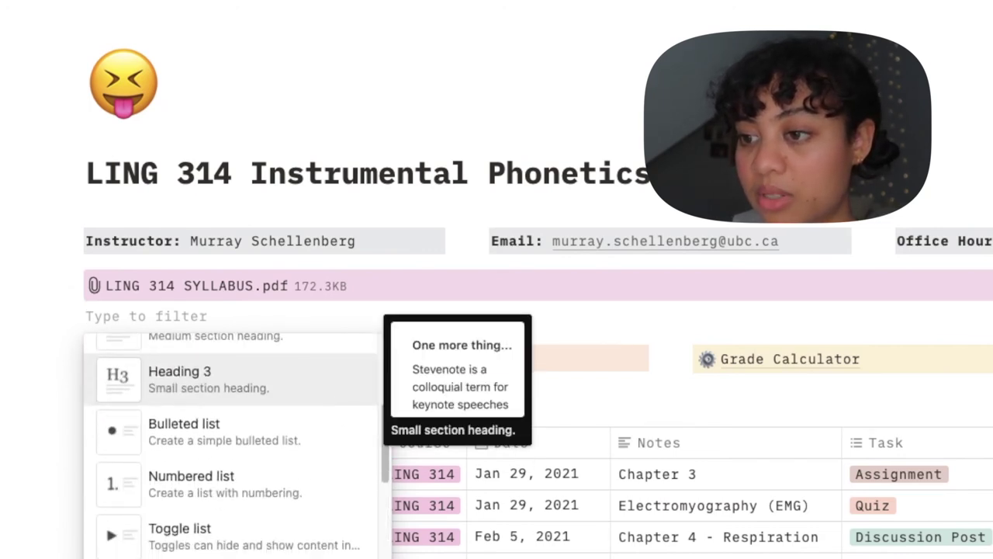
type("filr")
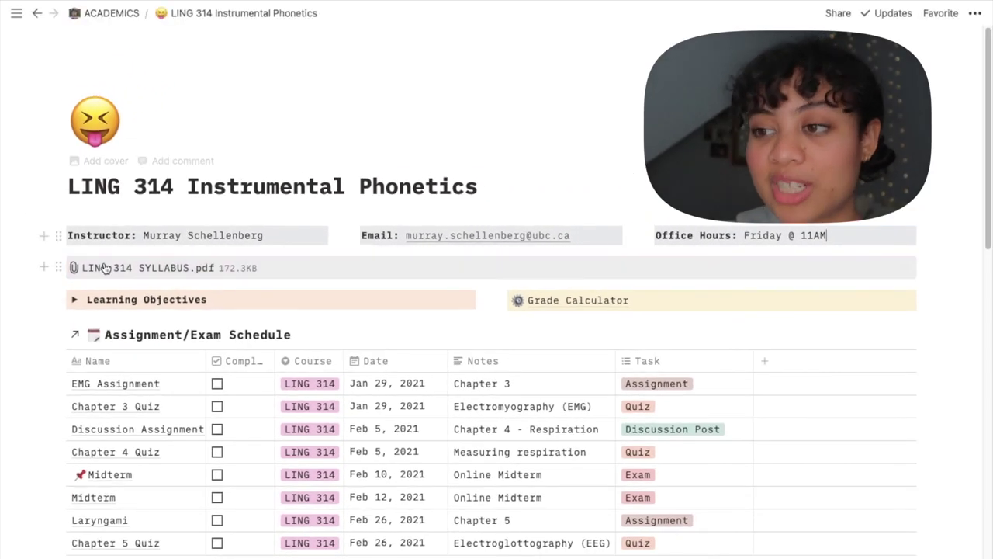
Expand Learning Objectives on the LING 314 page, read the course description, and collapse it again
scroll(398, 254, "down", 1)
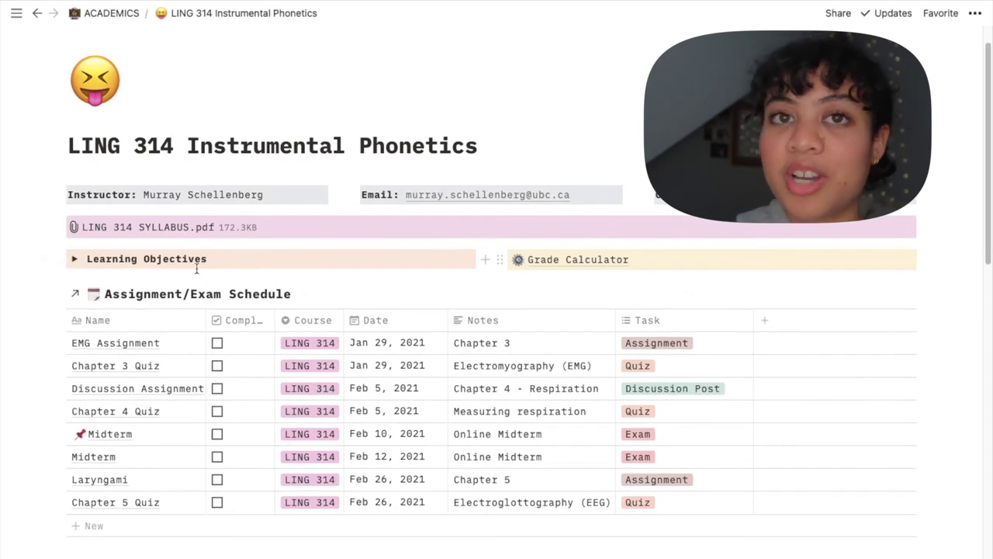
left_click(74, 260)
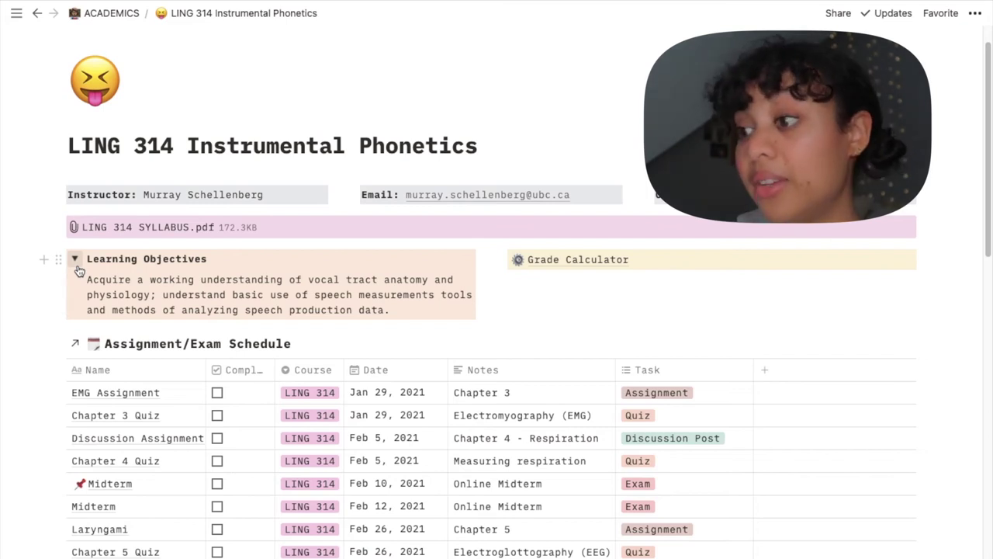
left_click(75, 261)
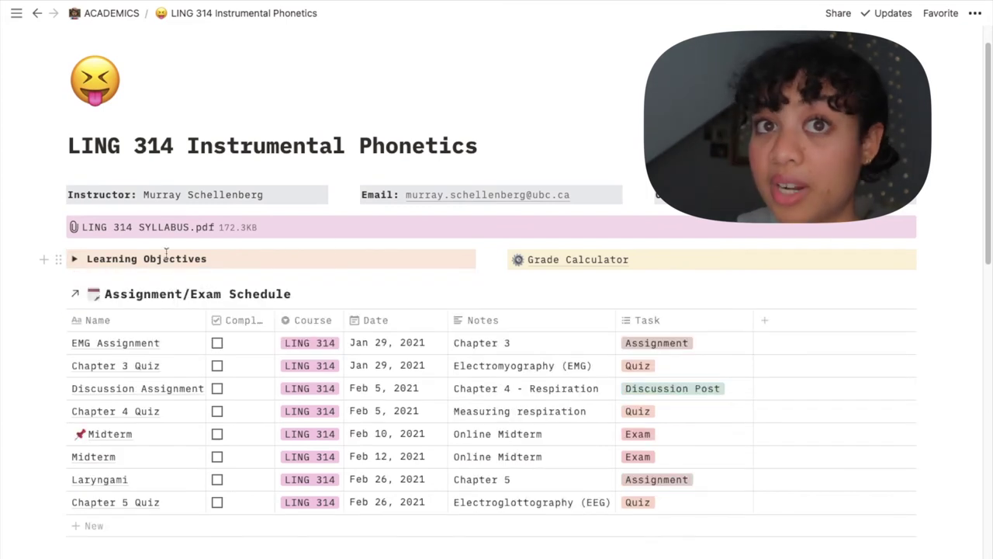
Open the LING 314 Grade Calculator and enter grades of 88 for Individual Assignments, 76 for Discussion Assignments and 80 for Weekly Quizzes
left_click(528, 266)
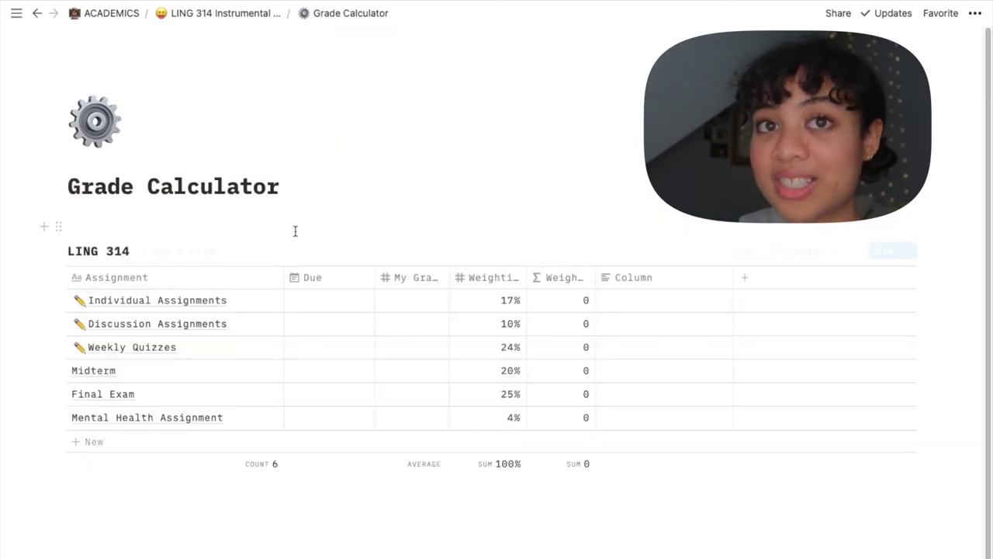
mouse_move(259, 248)
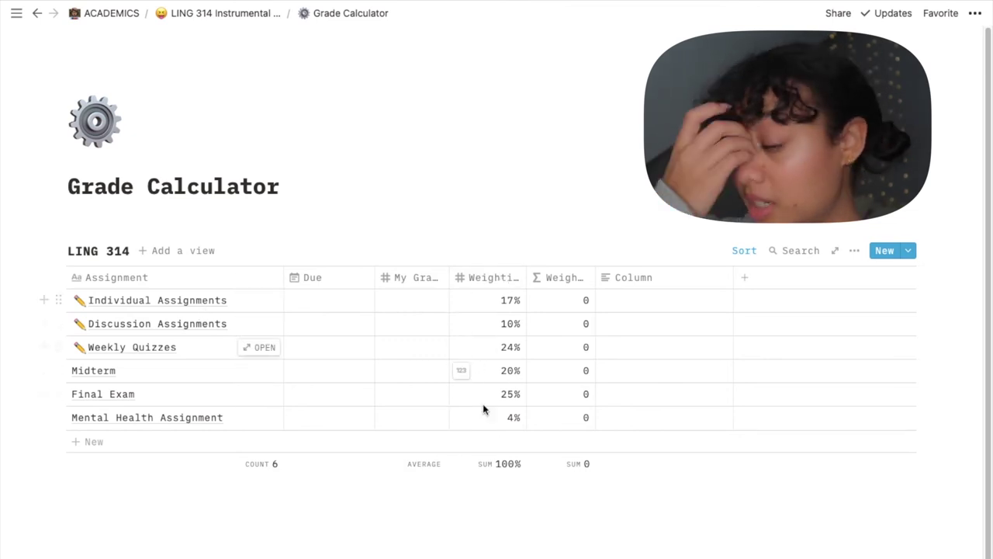
left_click(424, 302)
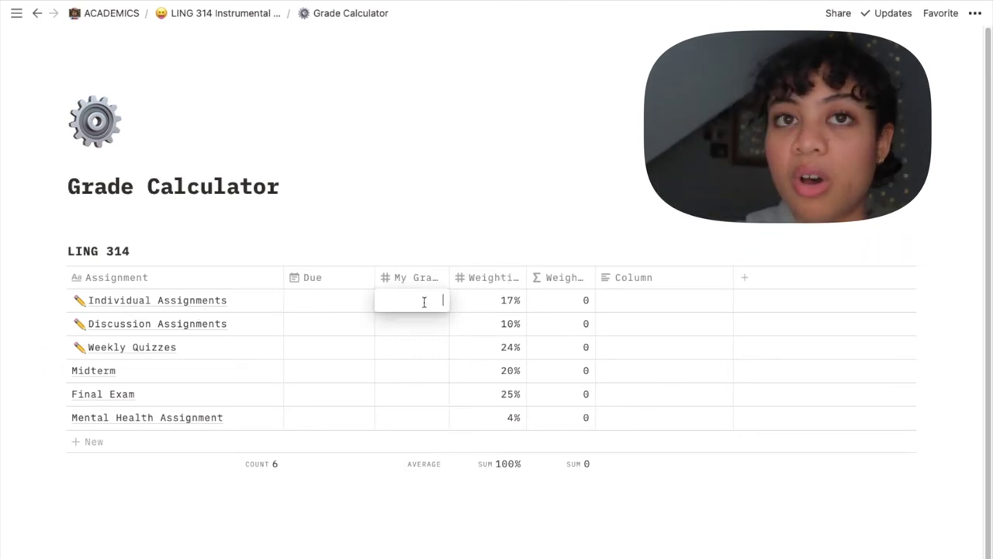
type("88")
key("Return")
type("76")
key("Return")
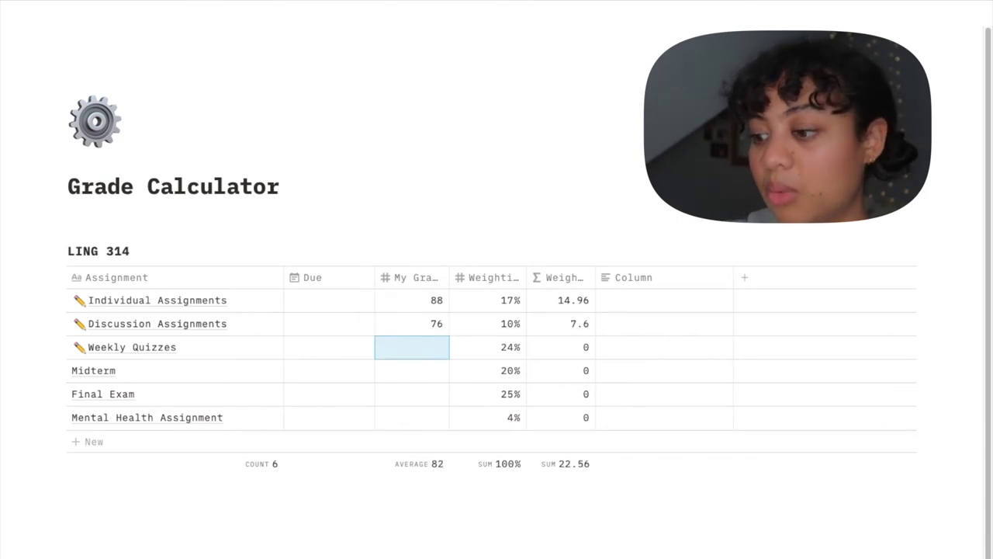
type("80")
key("Return")
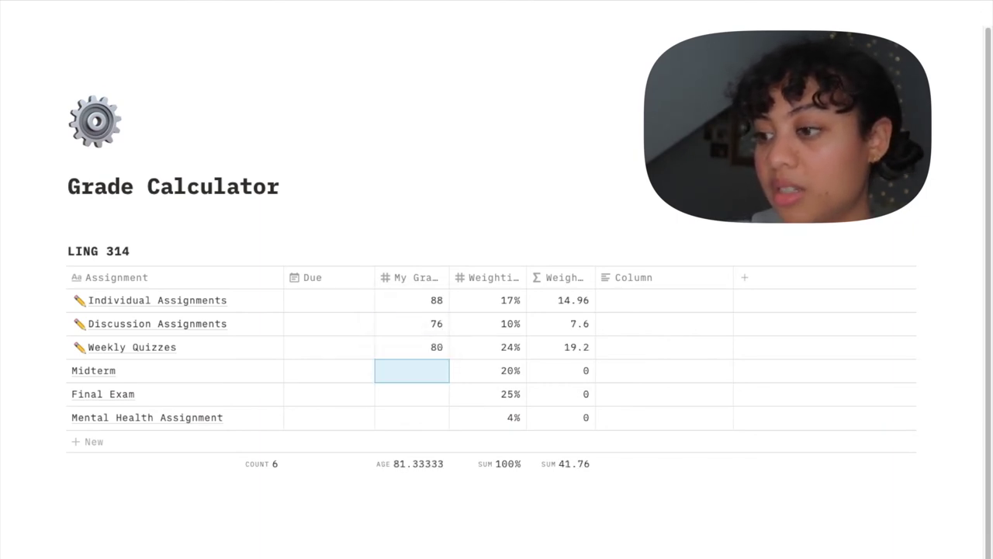
Enter grades of 79 for Midterm, 86 for Final Exam and 77 for Mental Health Assignment, and delete the extra blank row below them
type("79")
key("Return")
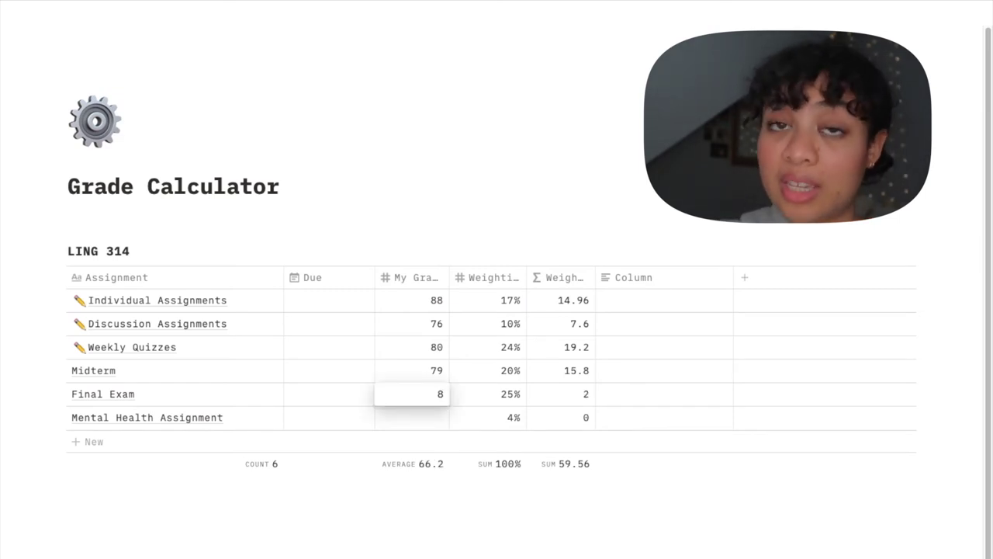
type("6")
key("Return")
type("77")
key("Return")
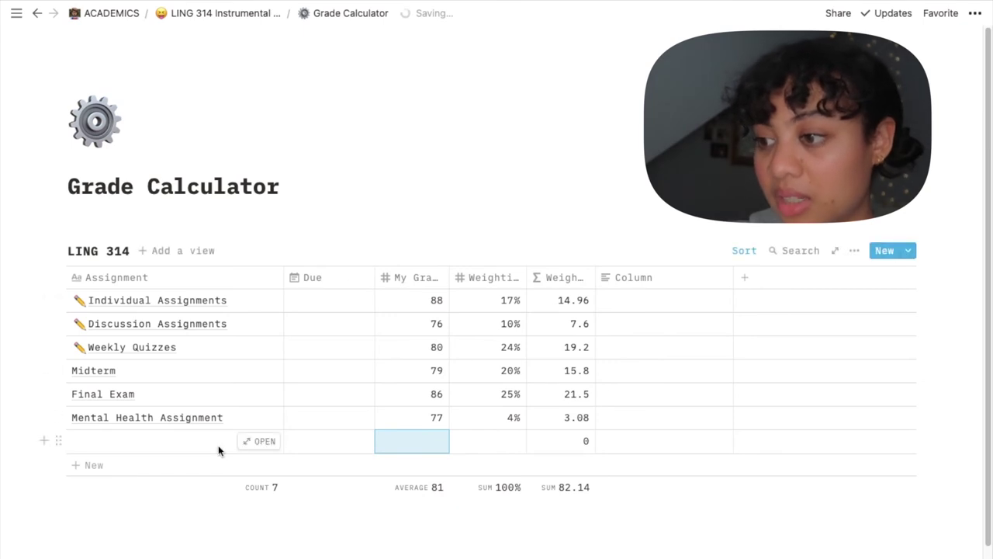
left_click(58, 441)
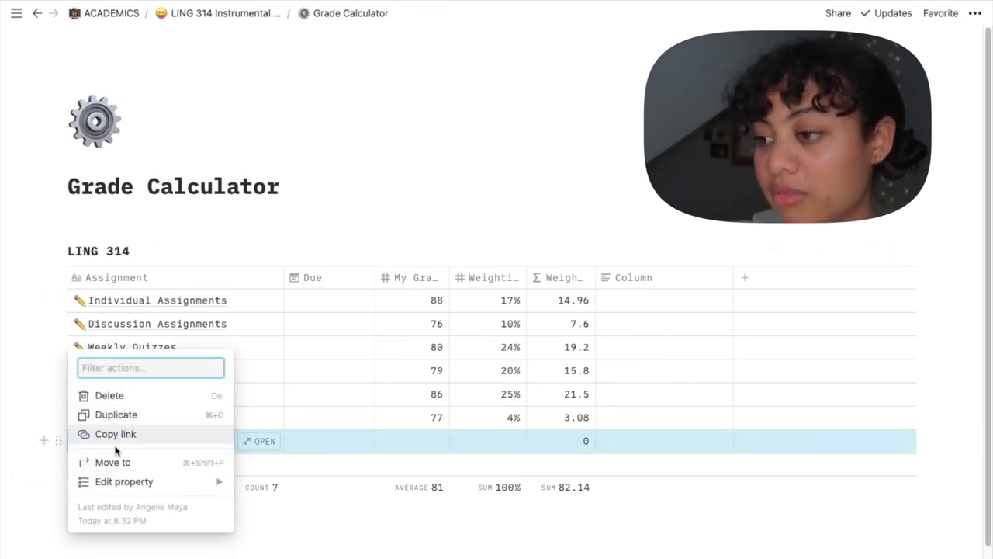
left_click(120, 397)
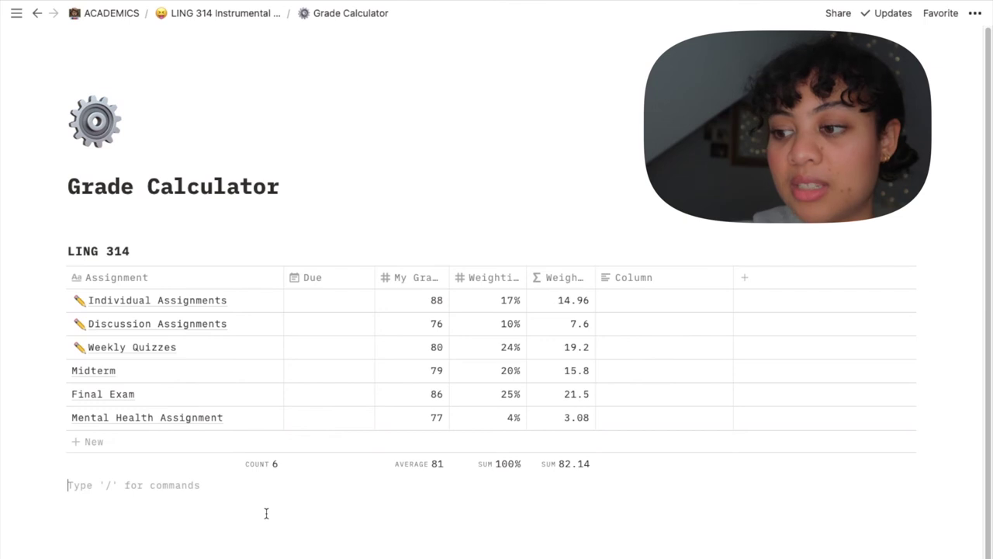
left_click(407, 282)
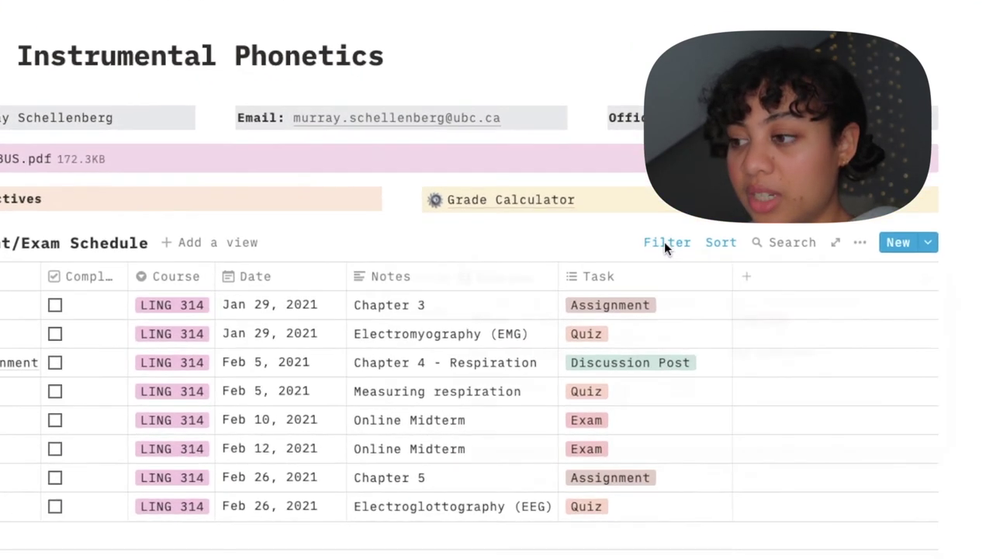
On the LING 314 page, review the Assignment/Exam Schedule's Course and Date filter conditions, including the available date ranges
left_click(702, 279)
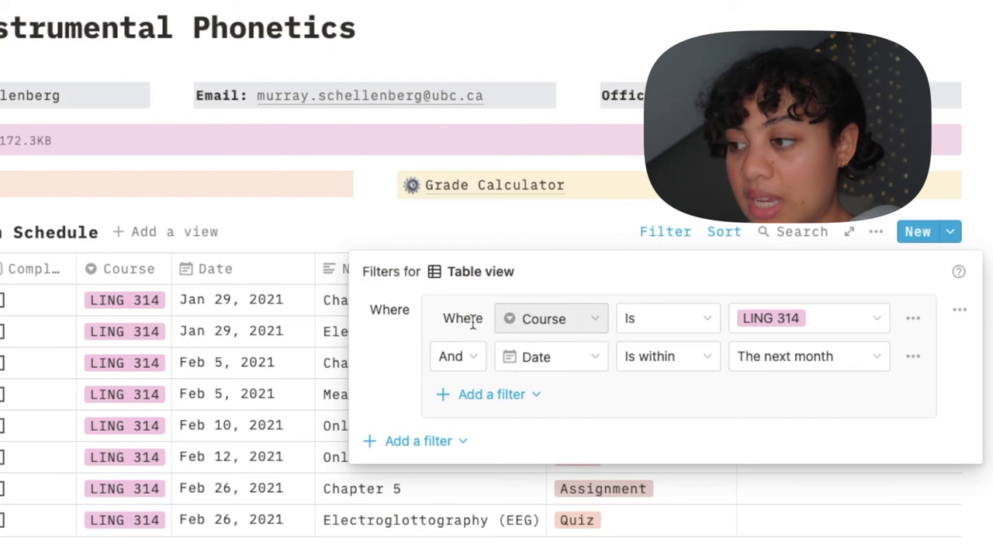
left_click(535, 314)
left_click(537, 313)
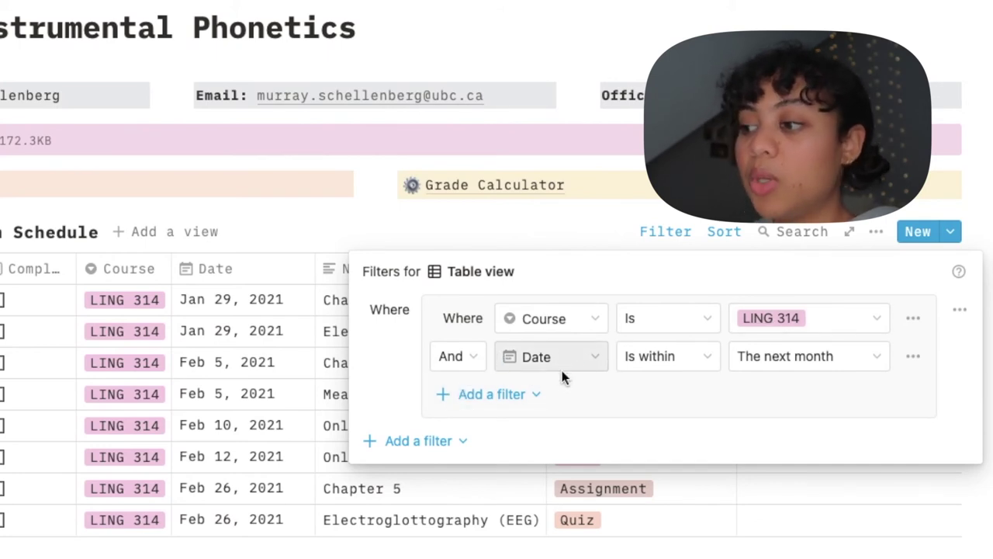
left_click(781, 362)
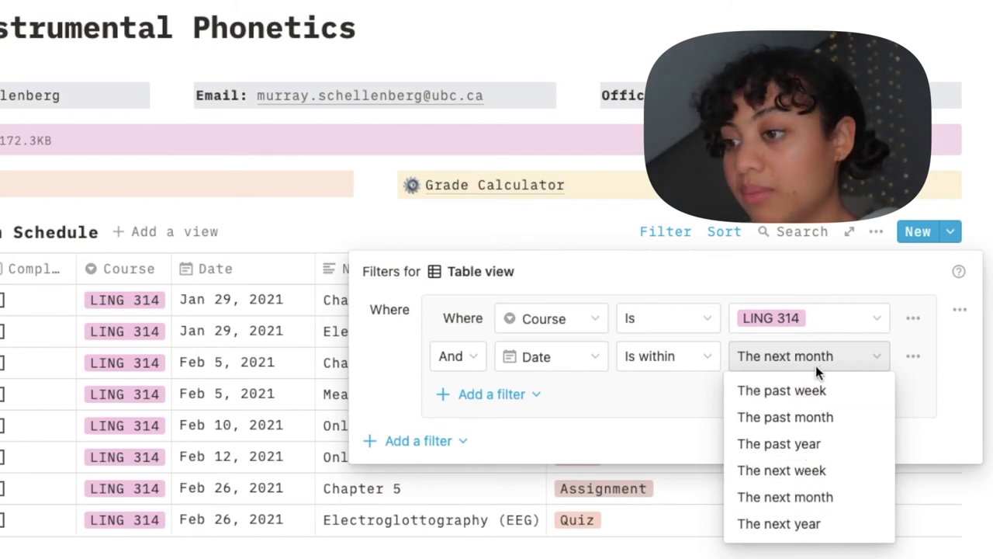
left_click(807, 356)
key("Escape")
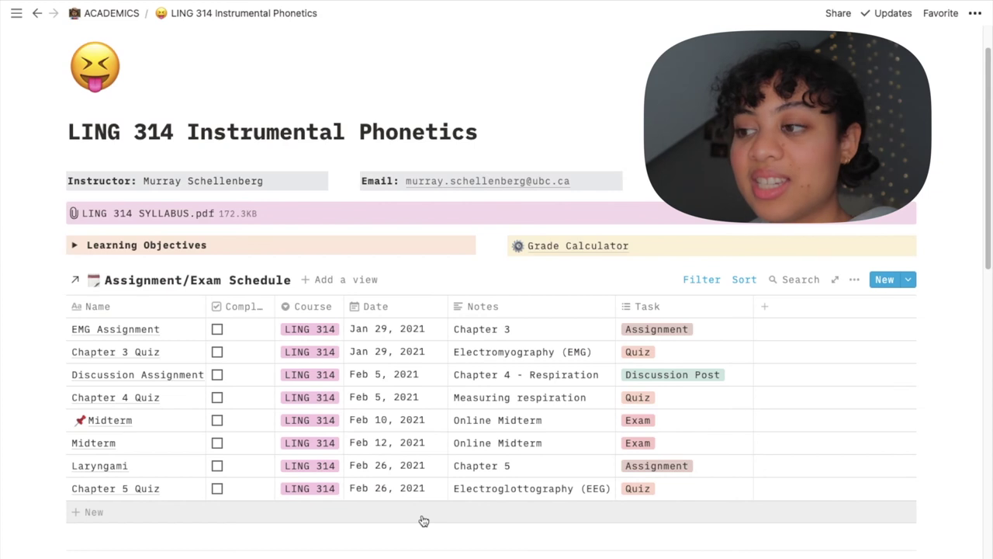
Look through the Course Schedule table on the LING 314 page, examining its dates, weeks, topics and chapters
scroll(423, 520, "down", 10)
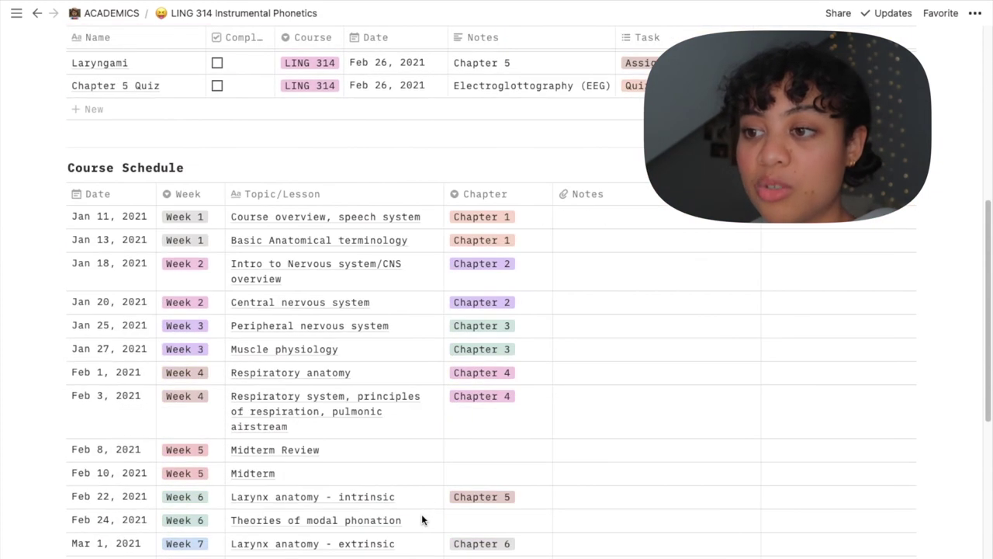
scroll(396, 360, "down", 2)
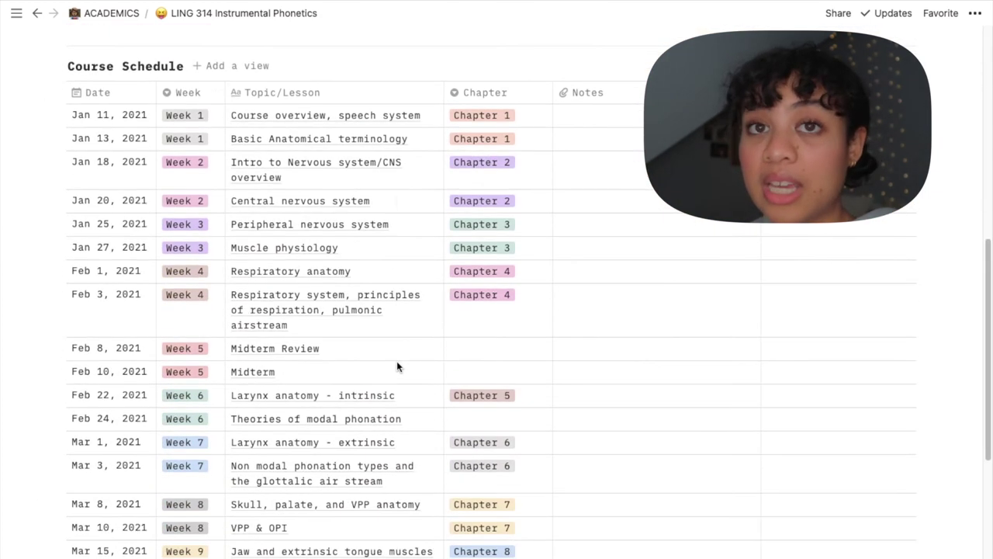
scroll(357, 243, "up", 1)
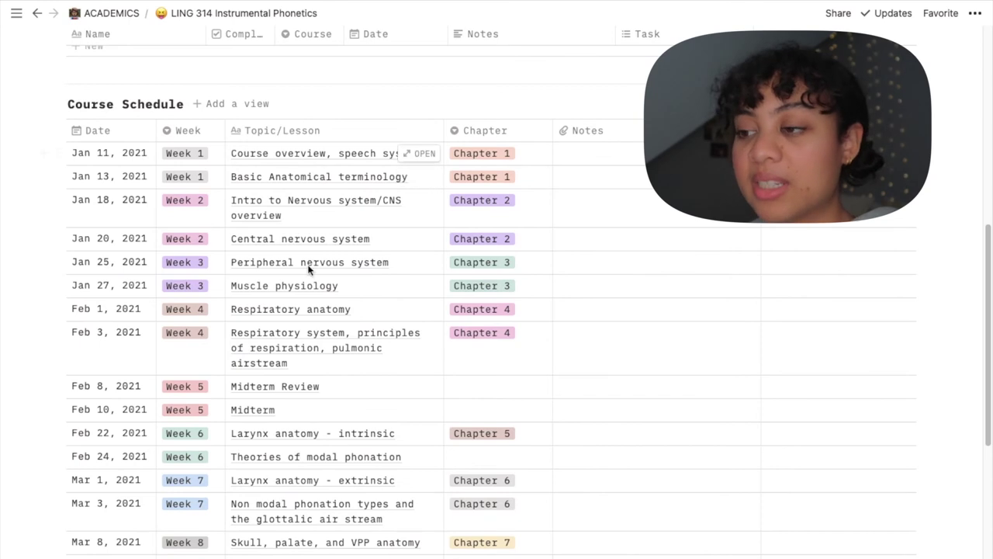
scroll(284, 396, "down", 1)
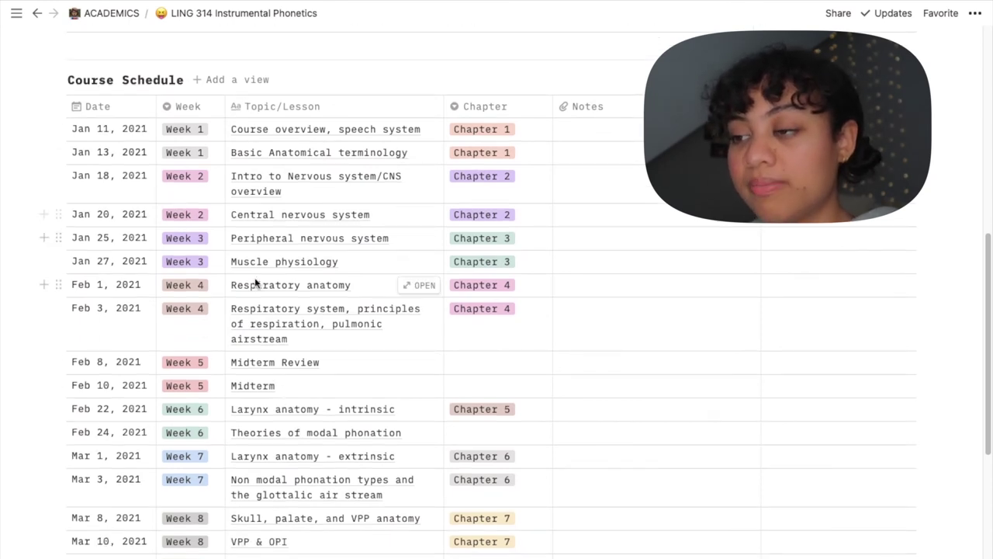
scroll(255, 284, "down", 1)
scroll(255, 277, "down", 5)
scroll(255, 277, "up", 2)
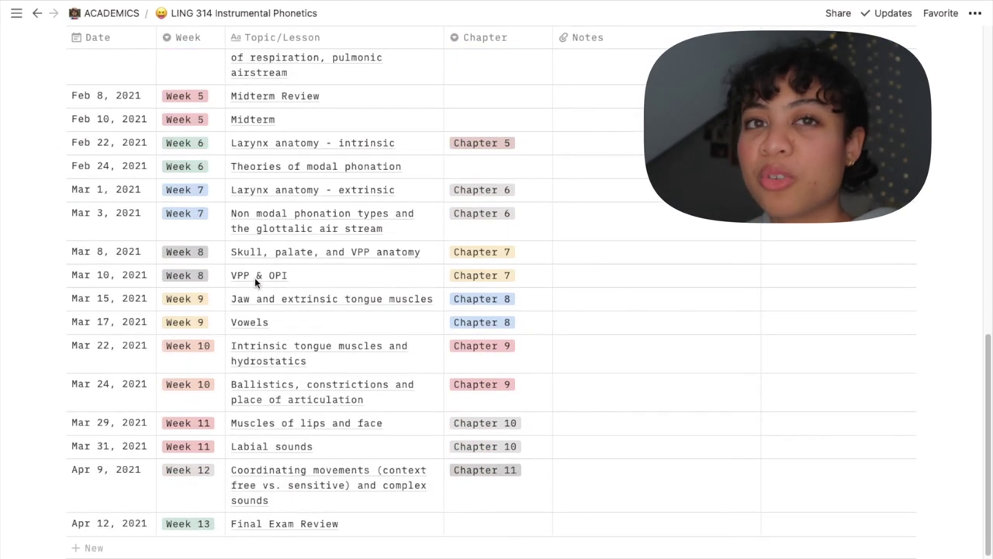
scroll(255, 277, "up", 3)
scroll(255, 280, "up", 3)
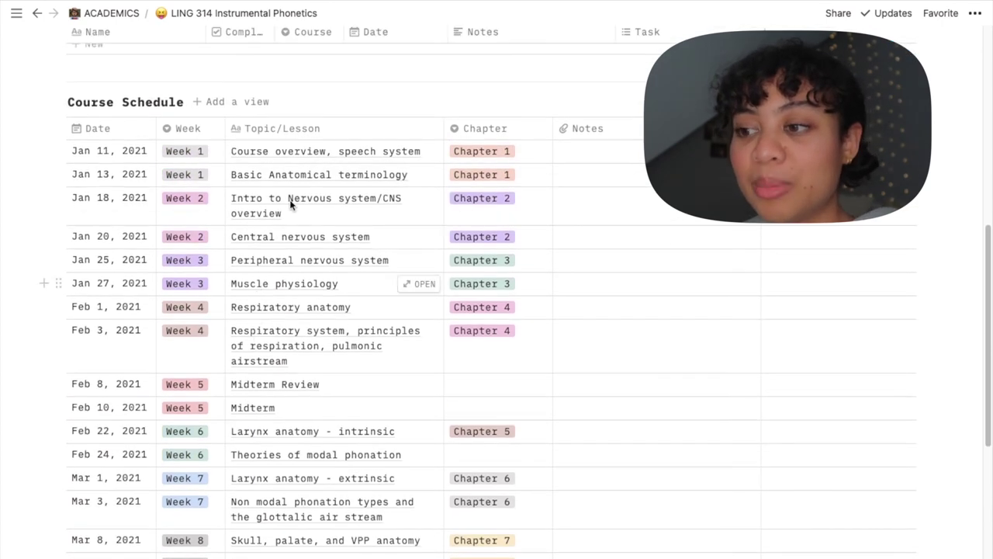
scroll(328, 190, "up", 1)
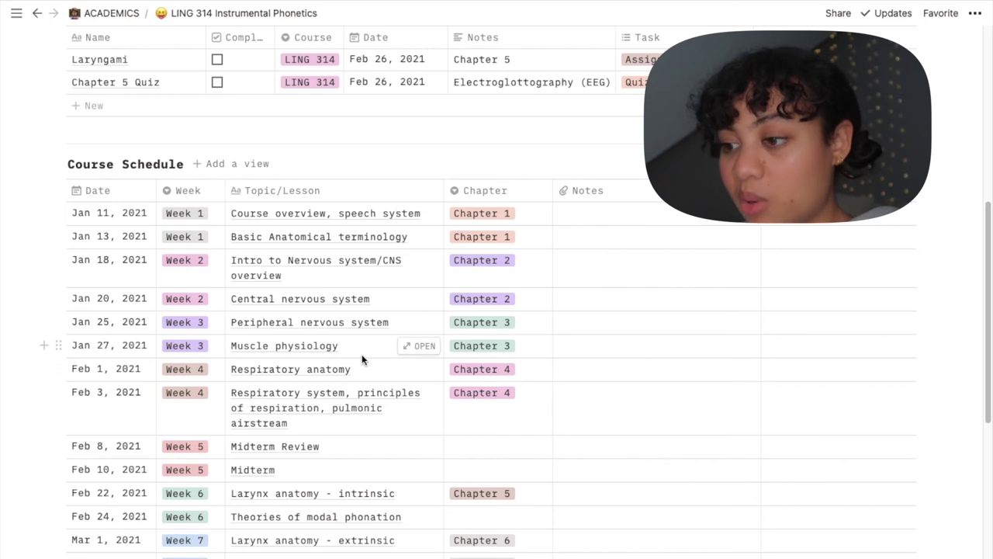
Return to ACADEMICS and put the 1100-1200 time on its own line in the Monday, Wednesday and Friday entries of the Weekly Course Schedule
key("super+bracketleft")
scroll(528, 430, "down", 3)
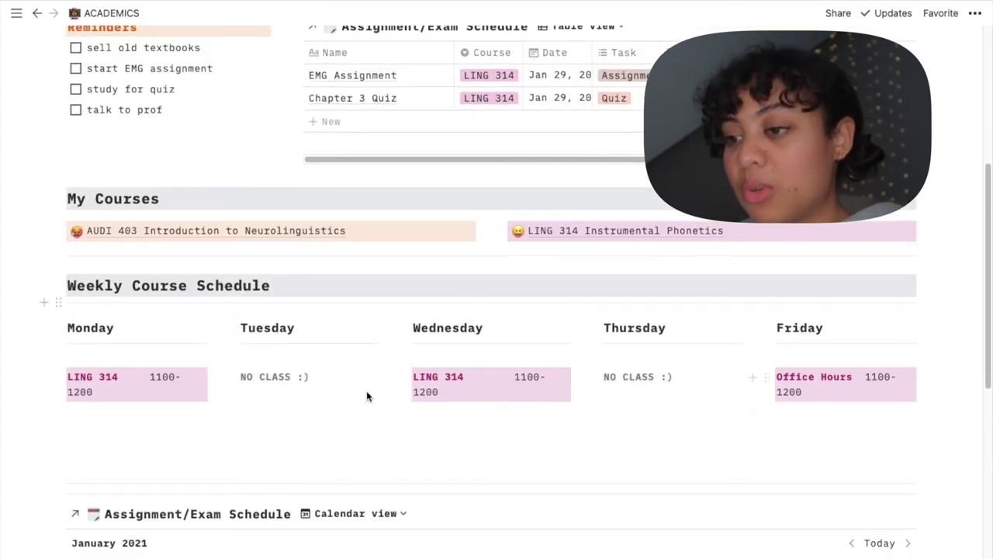
left_click(148, 379)
key("shift+Return")
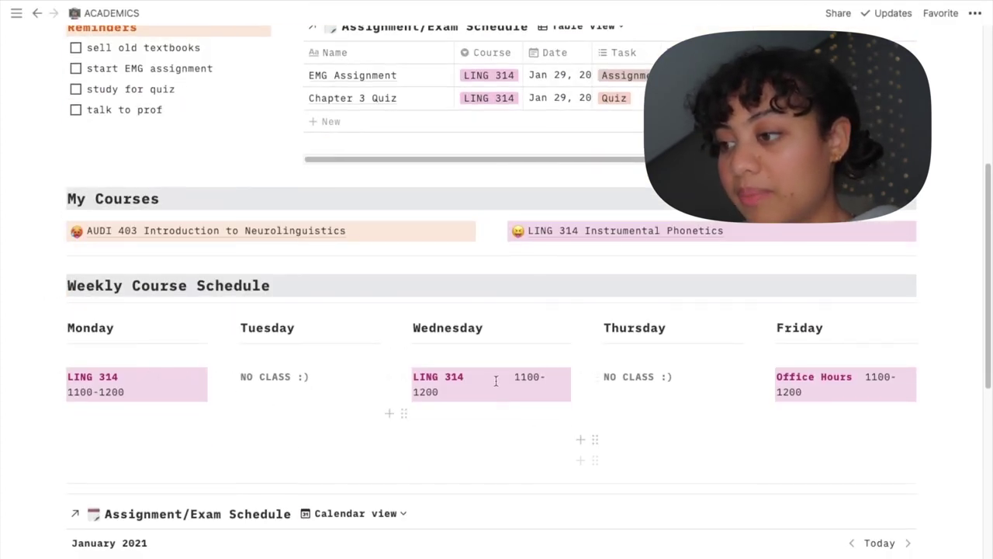
left_click(514, 379)
key("shift+Return")
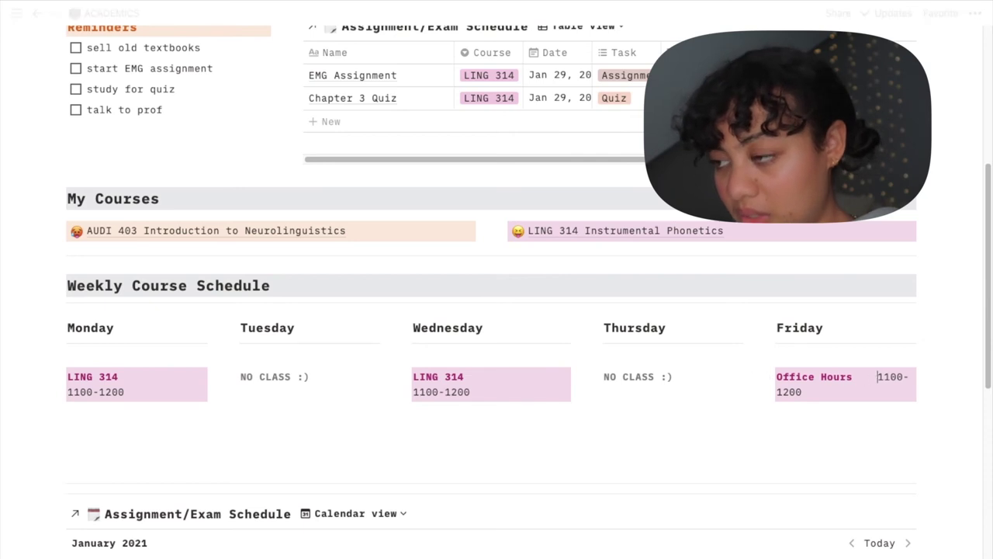
scroll(696, 455, "down", 1)
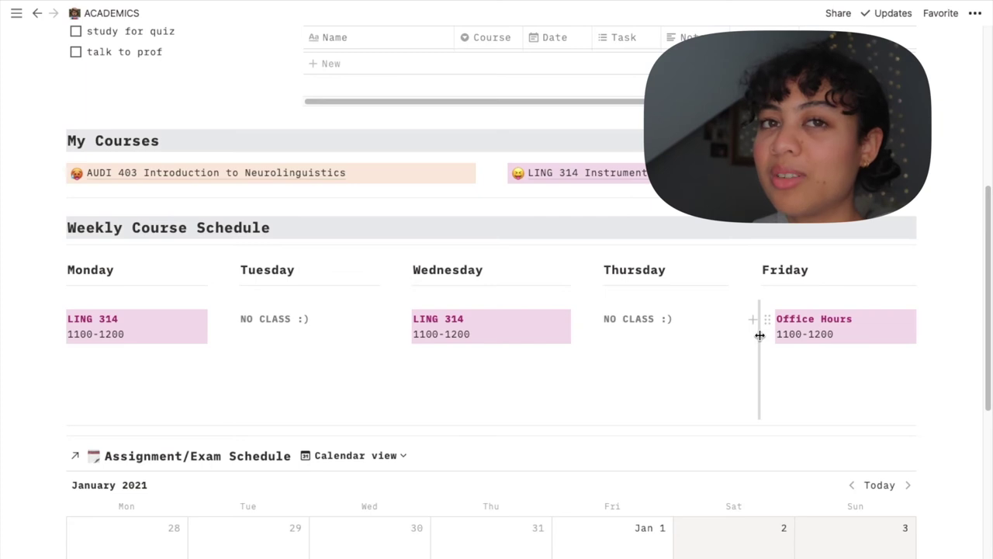
Widen the column holding Friday's Office Hours entry so that it lines up with the Friday heading
left_click_drag(760, 335, 745, 335)
left_click(859, 315)
type("|")
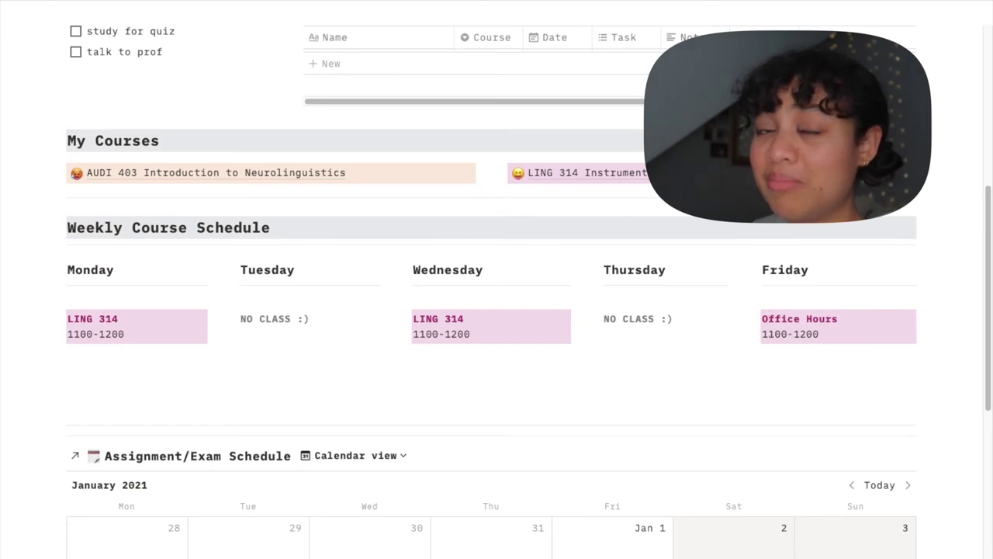
Add a plain text block below Monday's LING 314 entry in the Weekly Course Schedule and open its color options
scroll(496, 310, "down", 1)
left_click(47, 290)
left_click(42, 292)
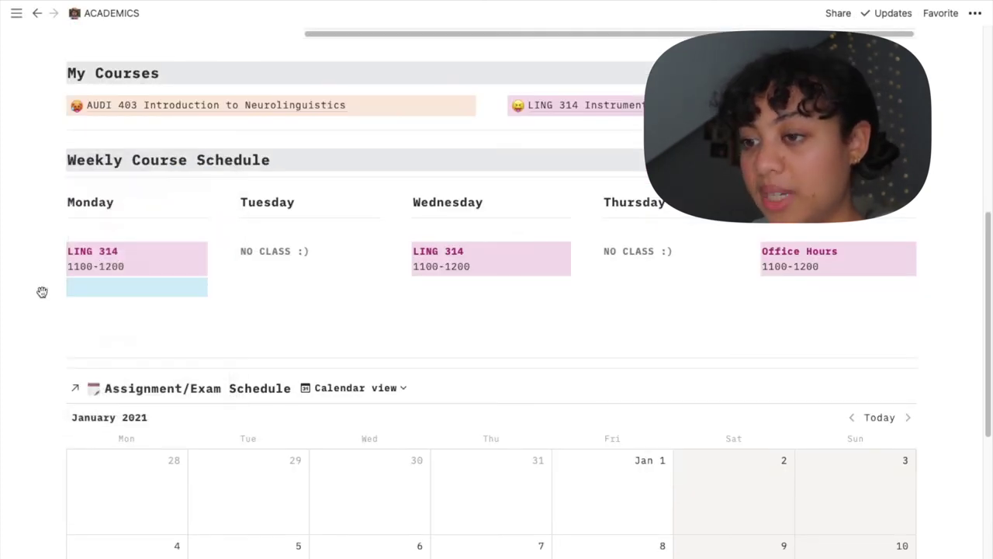
left_click(42, 288)
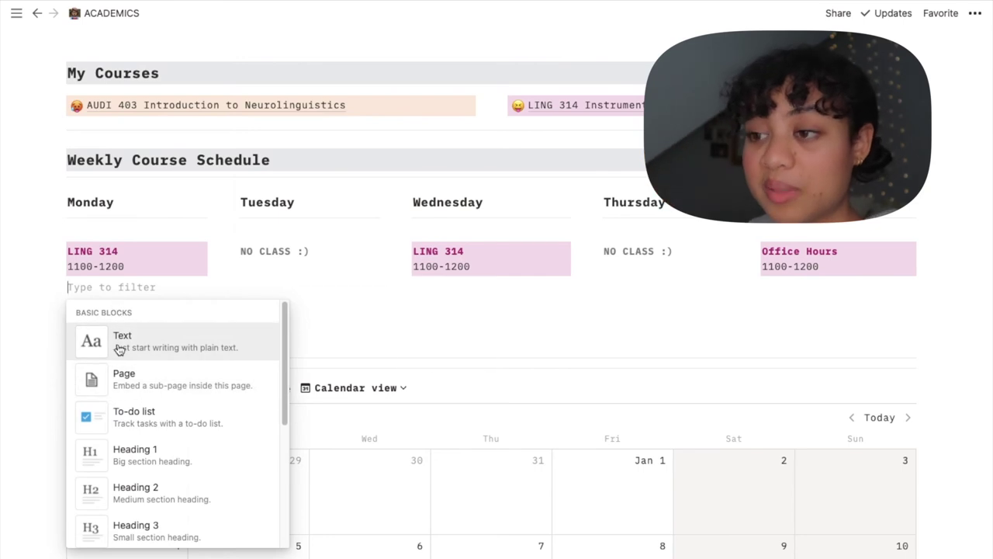
left_click(122, 348)
left_click(58, 288)
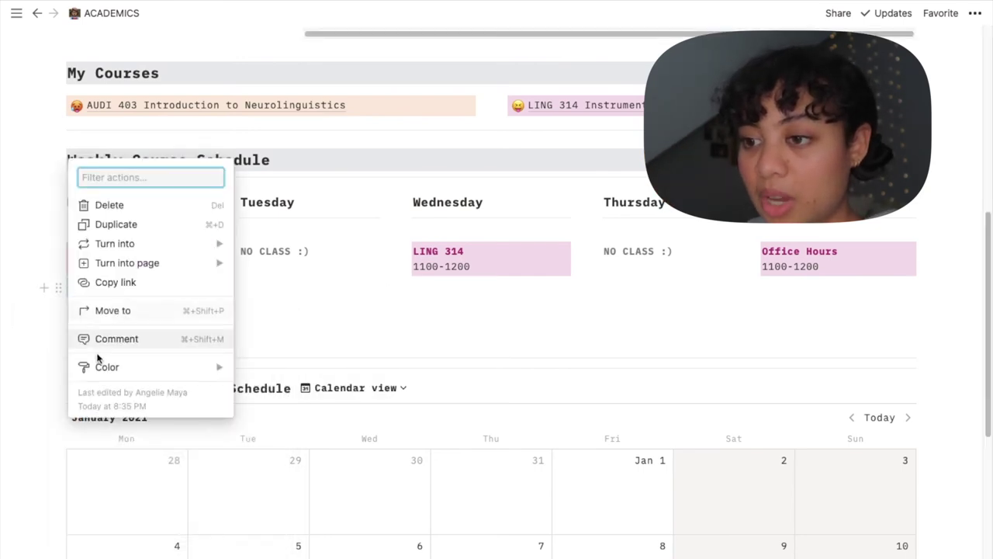
mouse_move(105, 371)
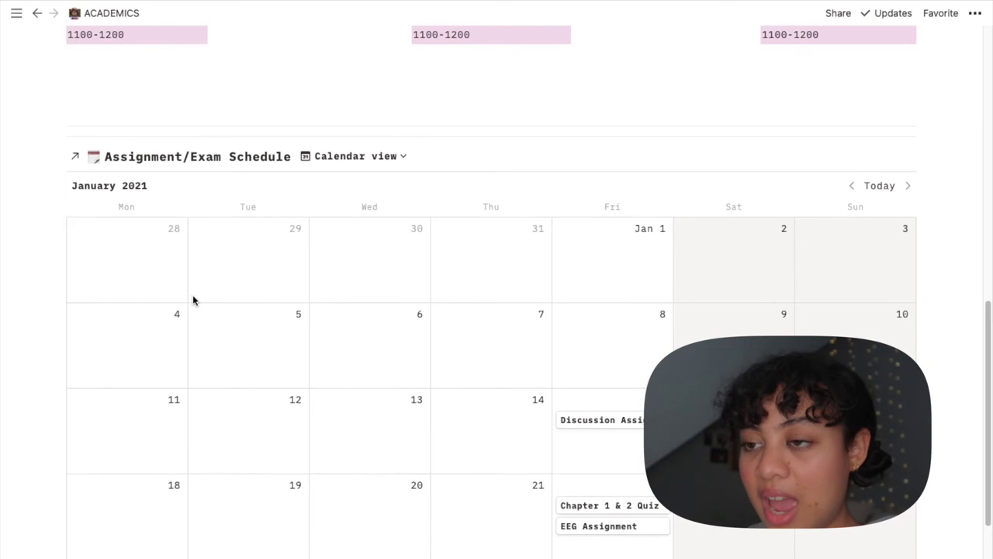
View the lower Assignment/Exam Schedule on ACADEMICS as a table, and return it to Calendar view
scroll(193, 300, "up", 3)
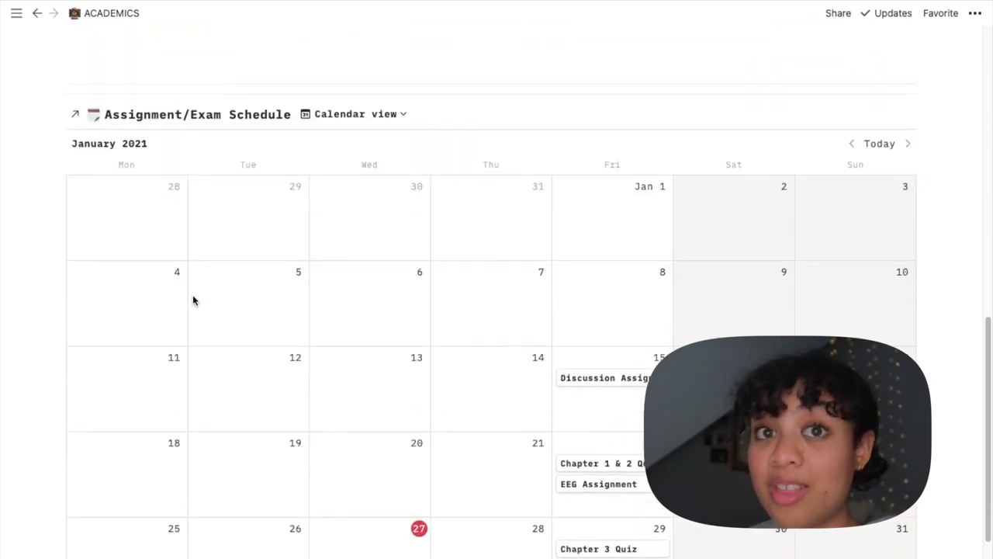
scroll(193, 300, "down", 1)
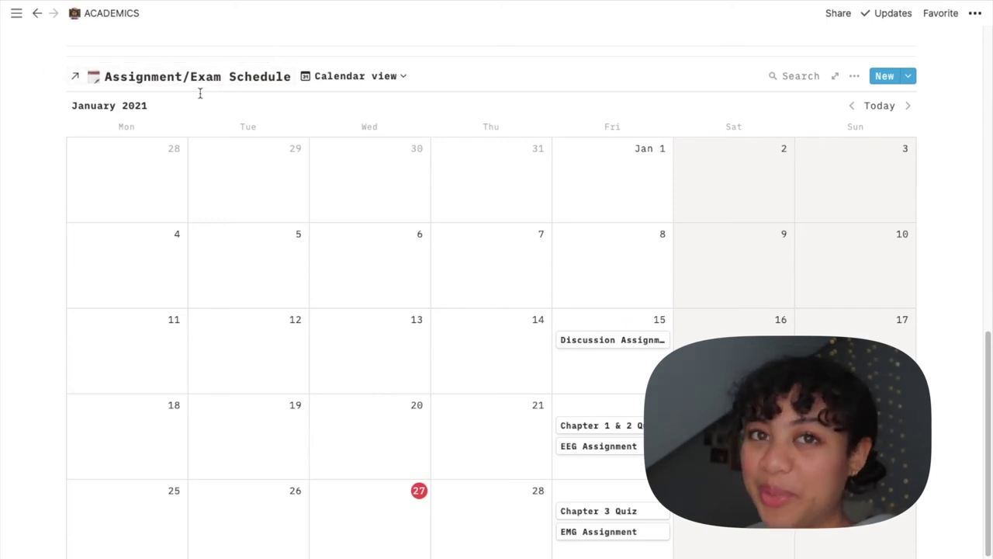
left_click(354, 80)
left_click(348, 133)
scroll(409, 309, "down", 3)
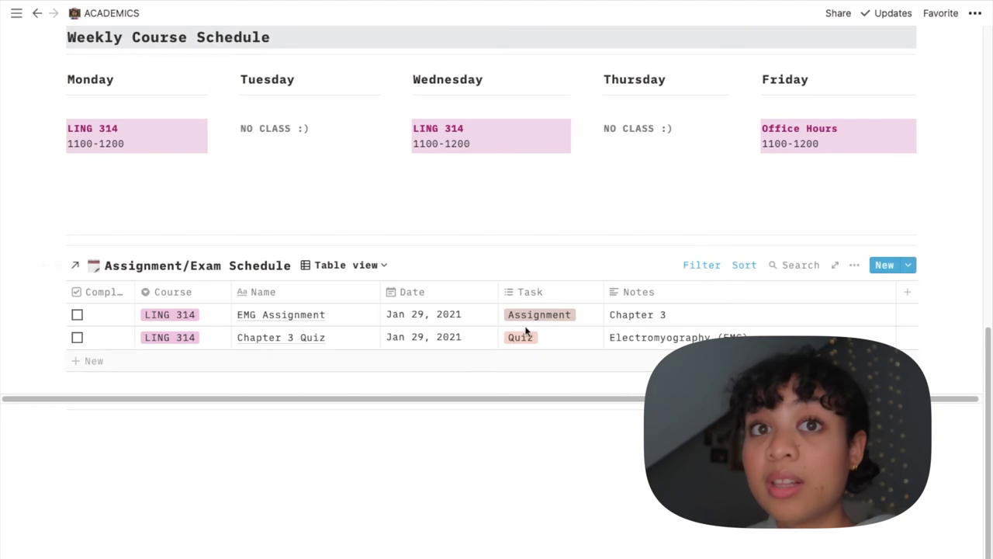
left_click(336, 264)
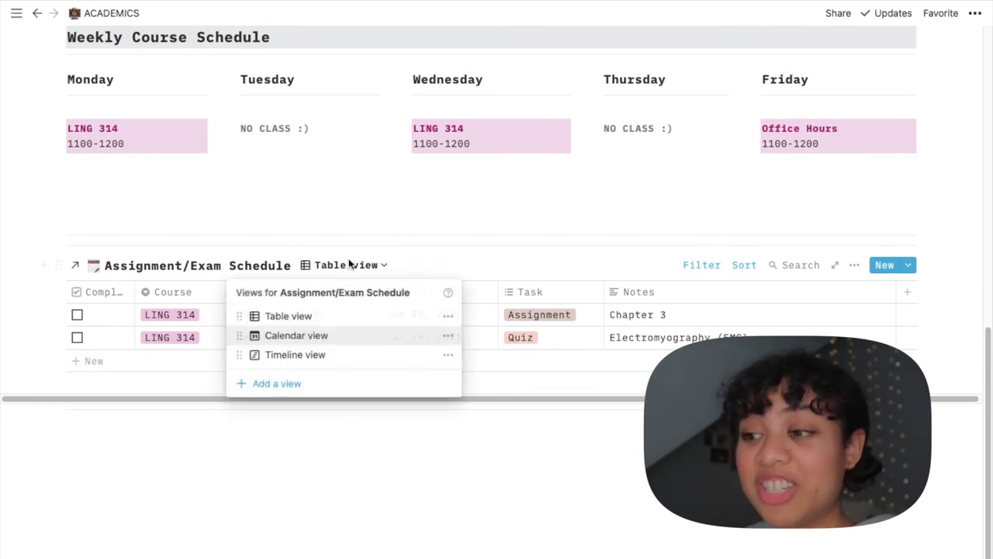
left_click(324, 336)
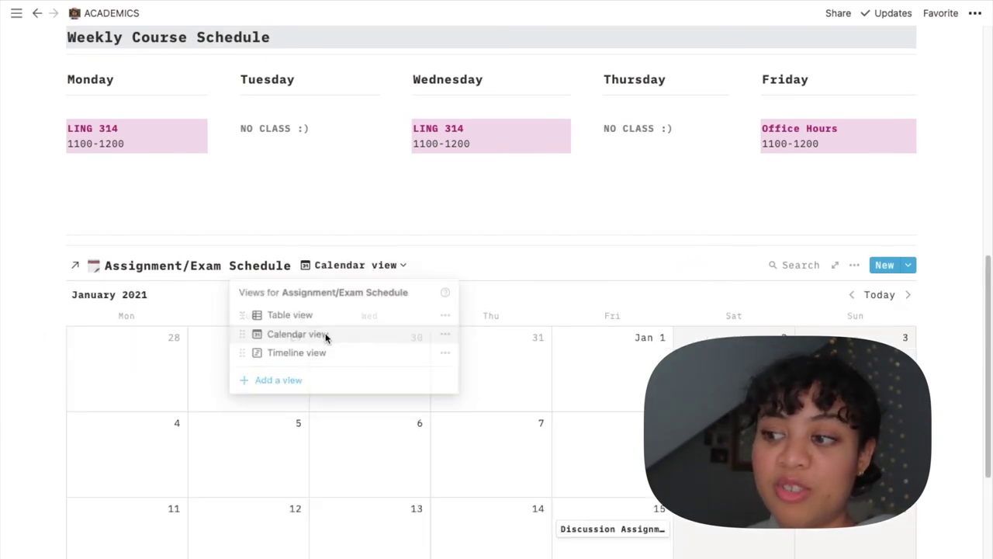
Look over the January 2021 calendar of the Assignment/Exam Schedule, check which view types can be added, and cancel without creating one
scroll(325, 338, "down", 3)
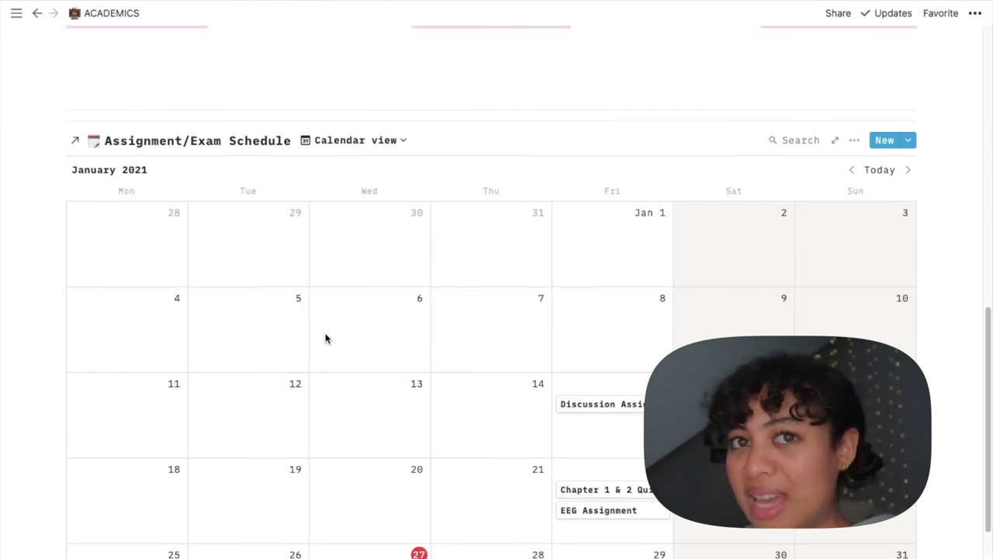
scroll(326, 338, "down", 3)
scroll(325, 337, "up", 2)
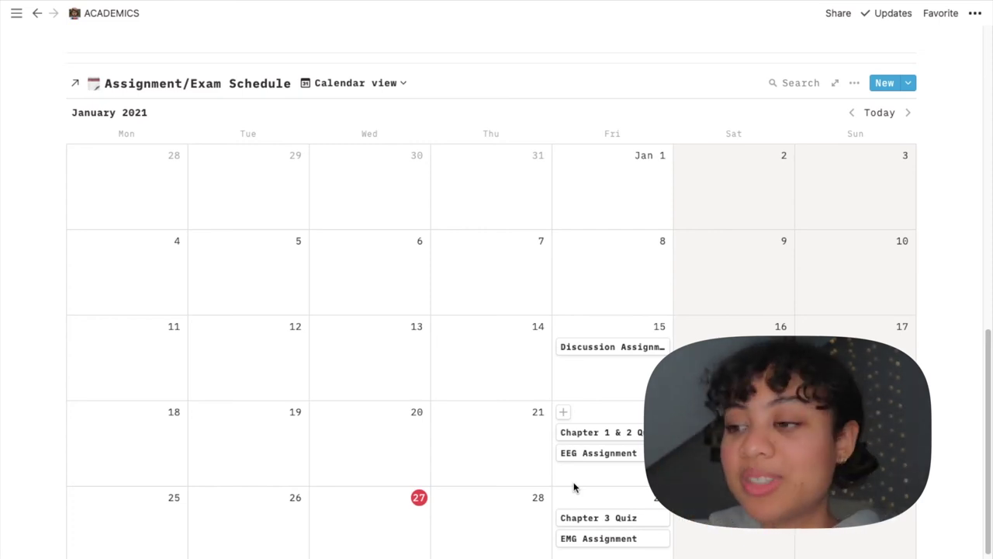
left_click(356, 82)
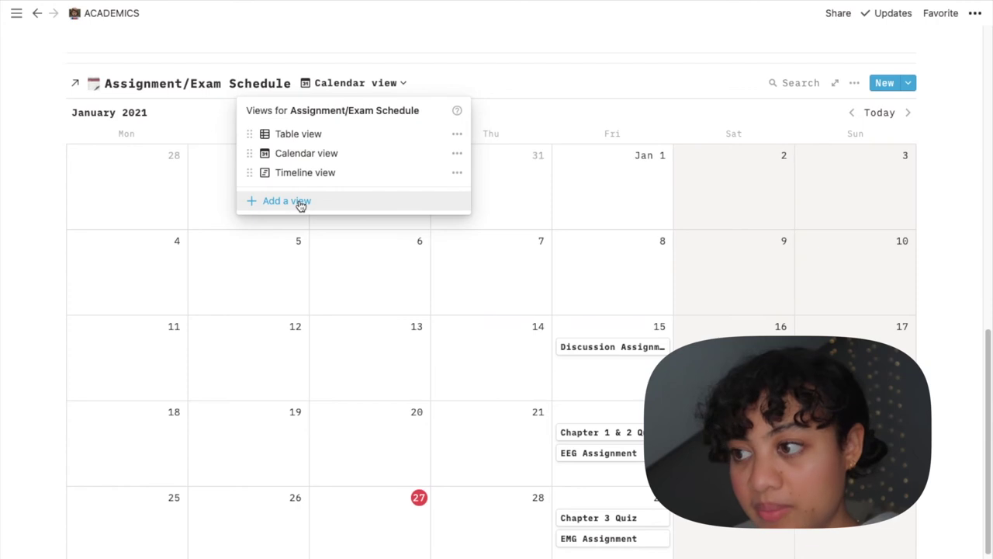
left_click(301, 203)
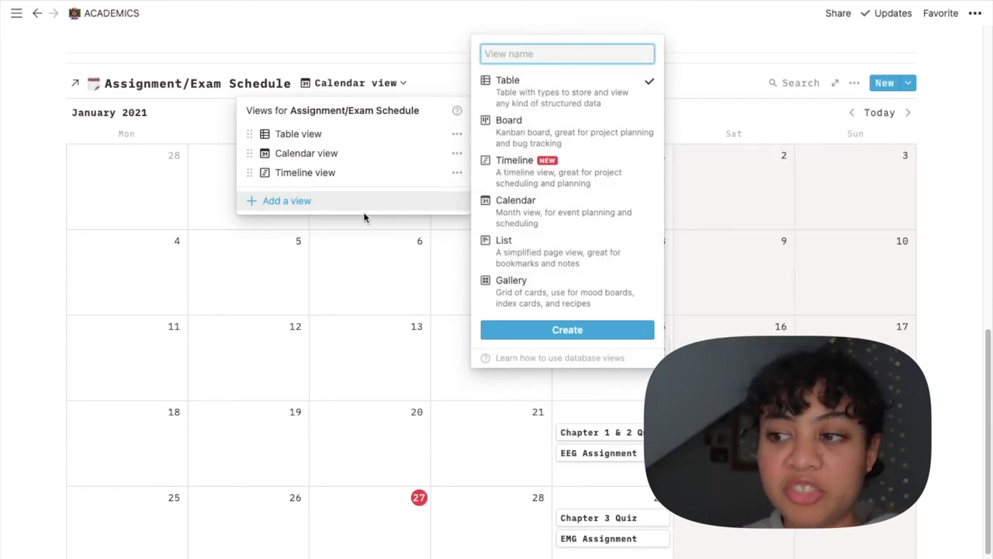
left_click(370, 257)
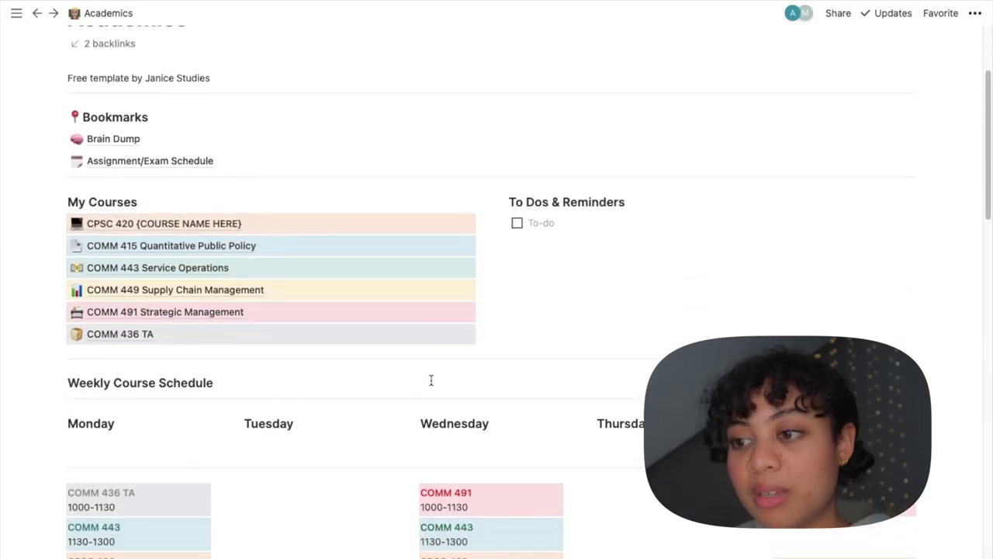
Examine the Academics template page's Weekly Course Schedule, Upcoming Due Dates table and the March 2021 Full Calendar of Due Dates
scroll(312, 330, "down", 3)
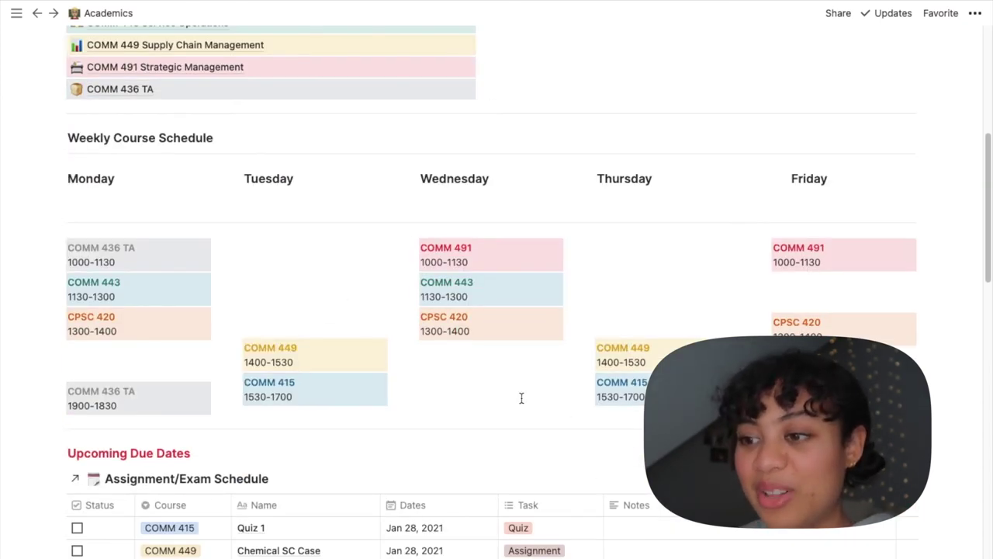
scroll(519, 398, "down", 3)
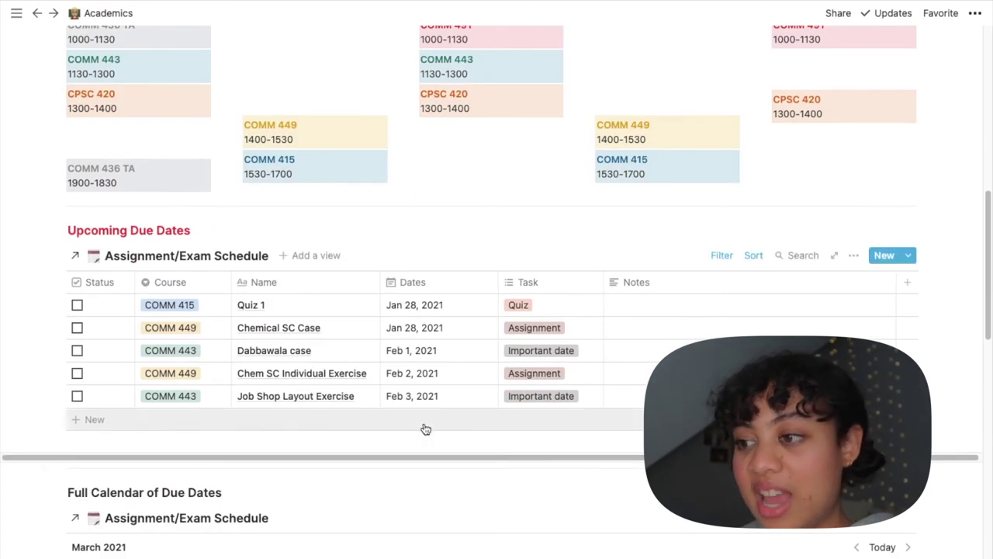
scroll(425, 429, "down", 1)
scroll(395, 431, "down", 3)
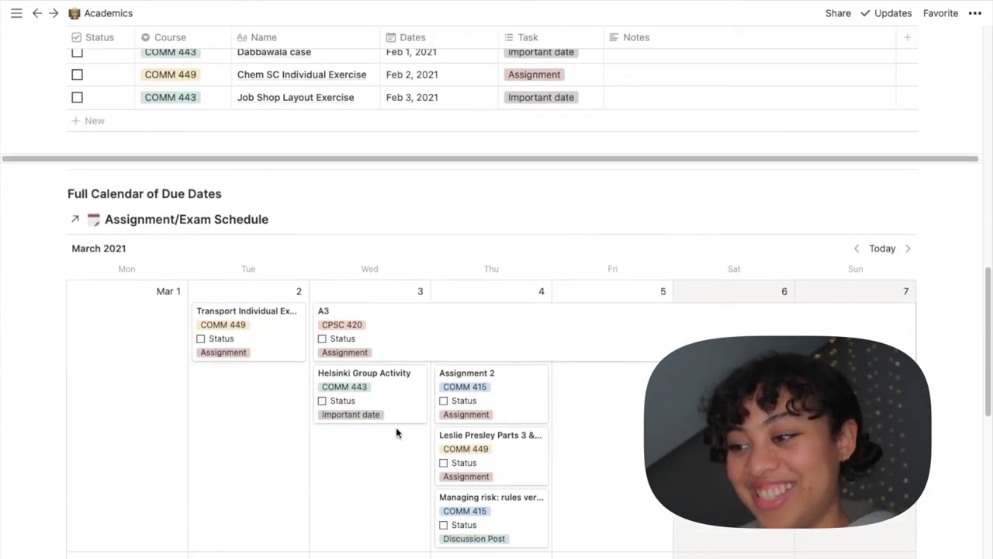
scroll(395, 433, "down", 3)
scroll(387, 383, "down", 2)
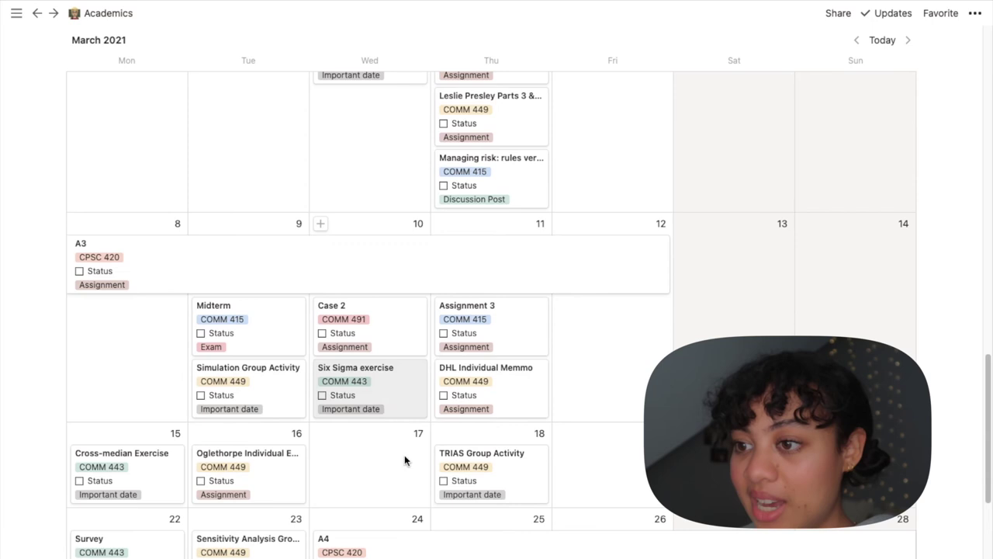
scroll(404, 454, "down", 1)
scroll(404, 455, "up", 5)
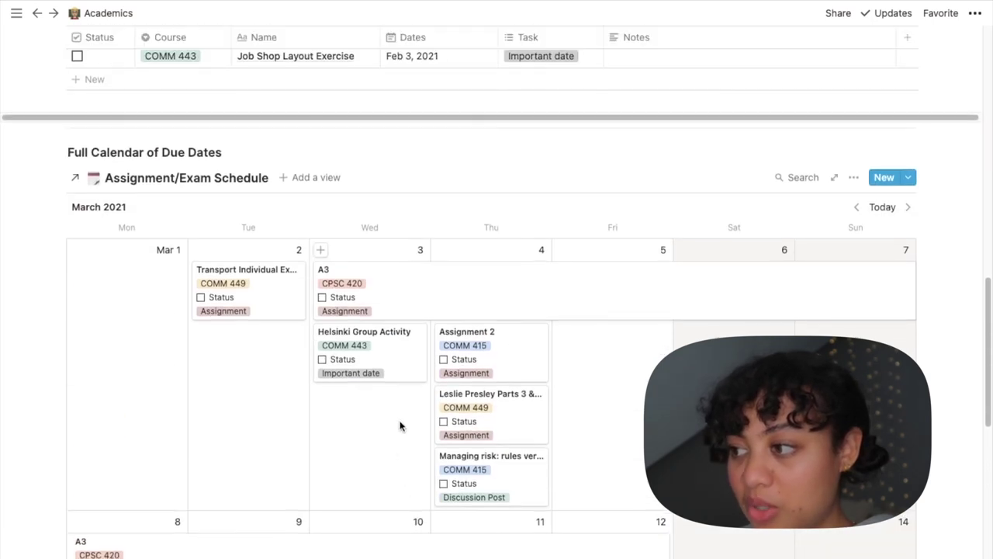
scroll(399, 425, "down", 5)
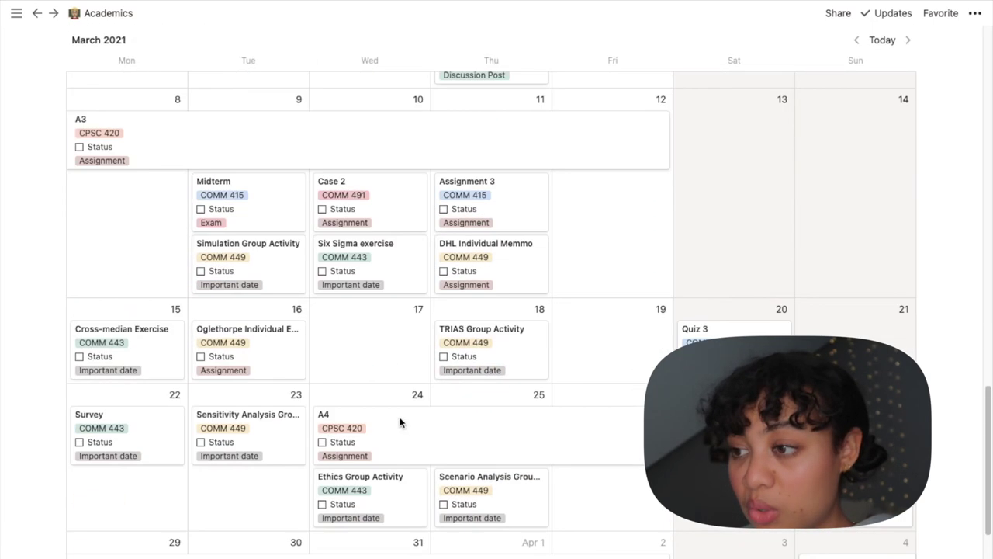
scroll(400, 422, "up", 5)
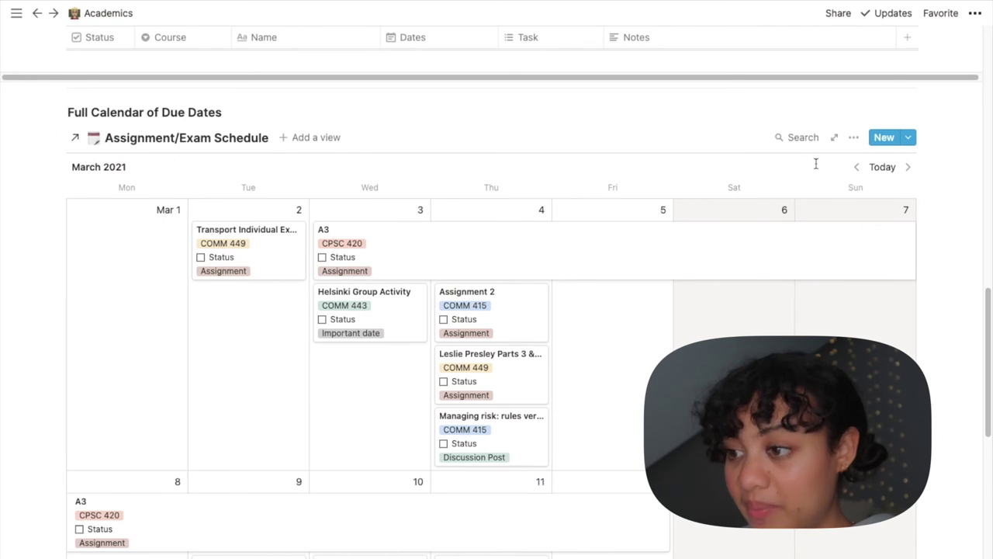
Move the Full Calendar of Due Dates back from March 2021 to February and the month before, reviewing the entries
left_click(856, 168)
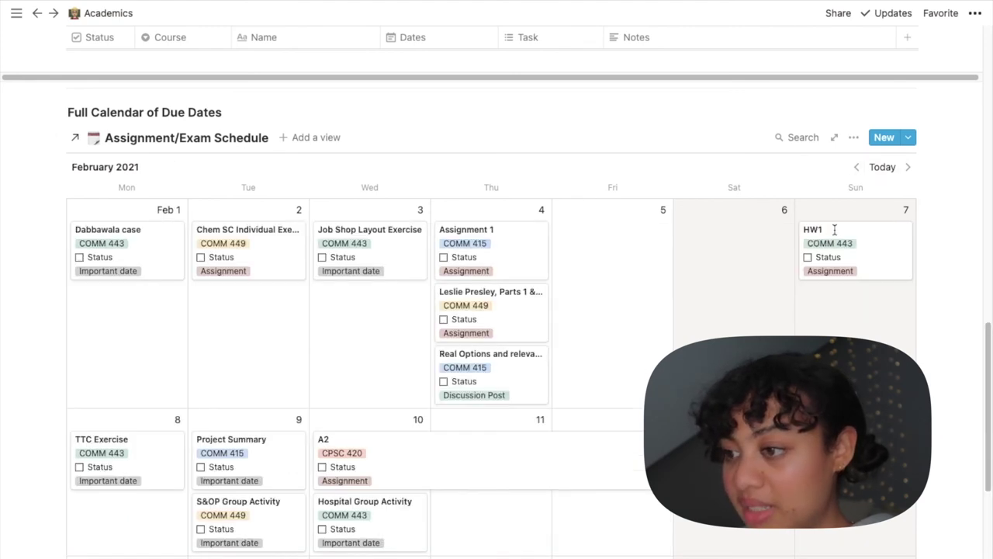
scroll(741, 331, "down", 2)
scroll(741, 330, "down", 5)
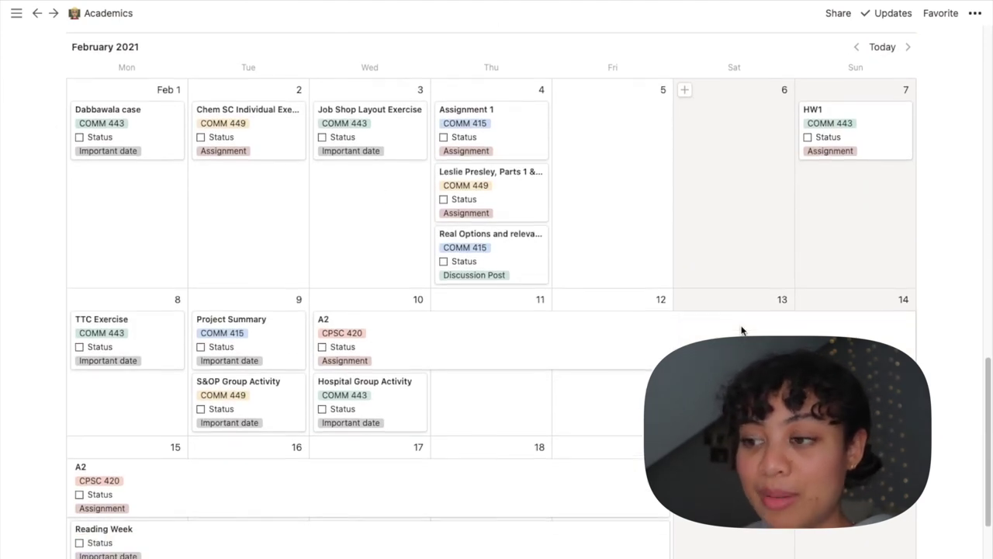
scroll(743, 331, "up", 8)
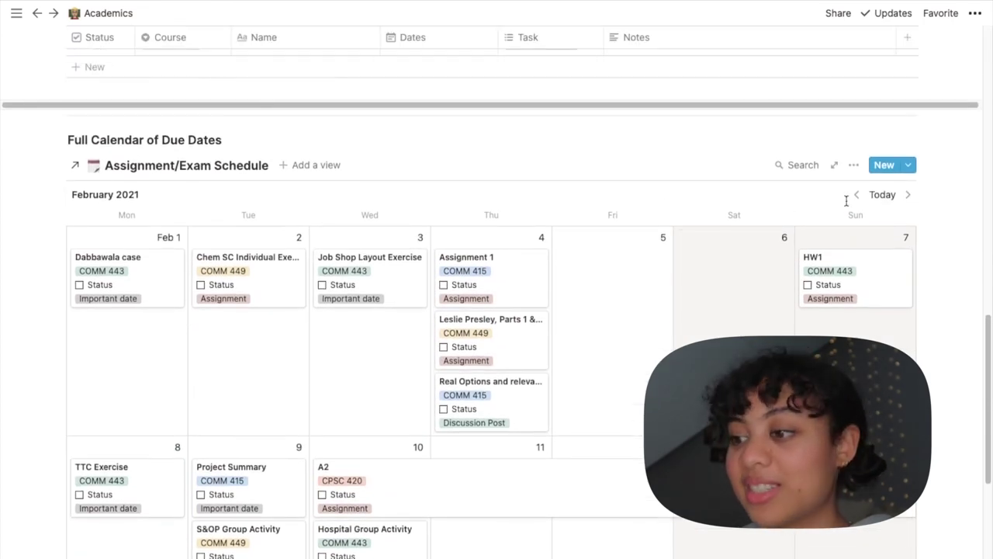
left_click(857, 194)
scroll(561, 432, "down", 2)
scroll(561, 432, "down", 2)
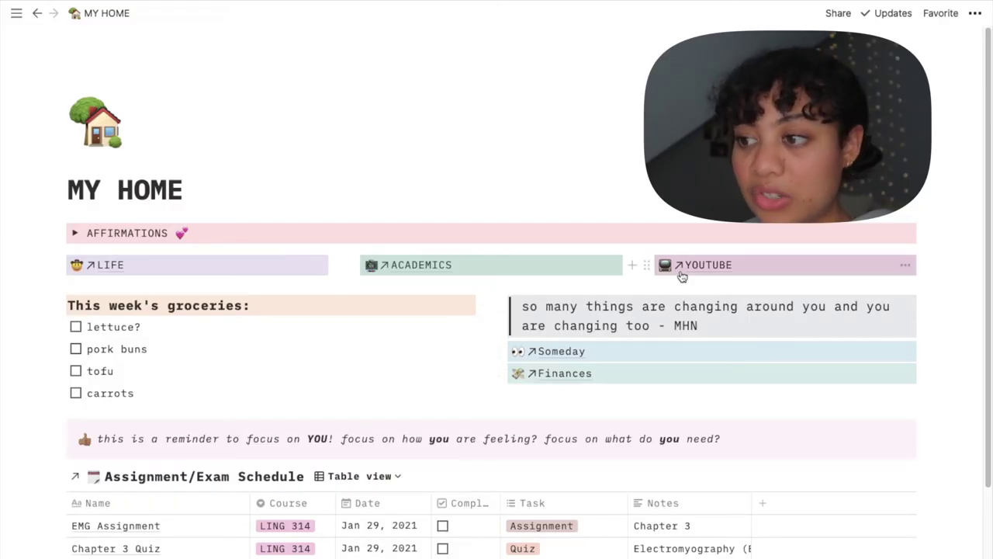
Open the Ideas page from YOUTUBE on MY HOME and look through the Youtube Video Ideas table to its last rows
left_click(680, 273)
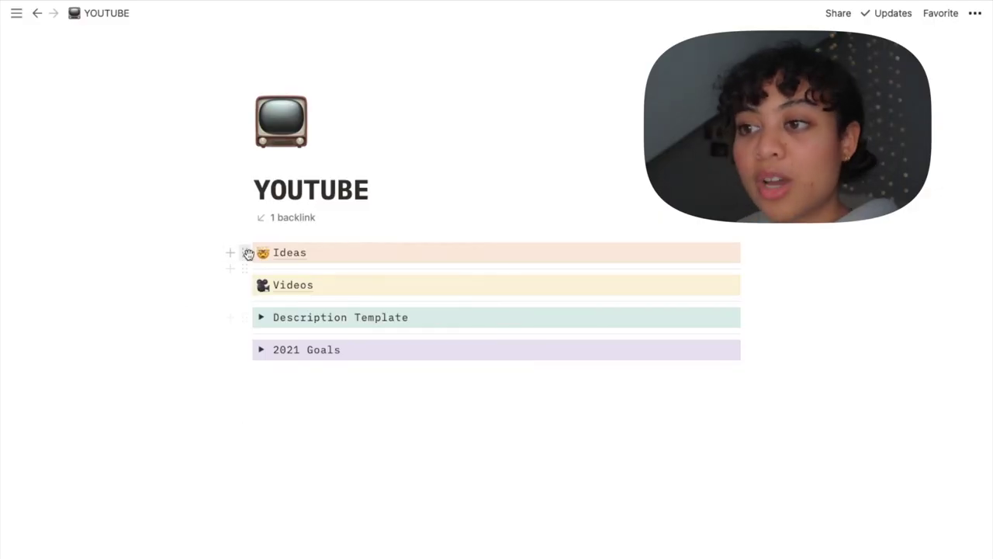
left_click(289, 254)
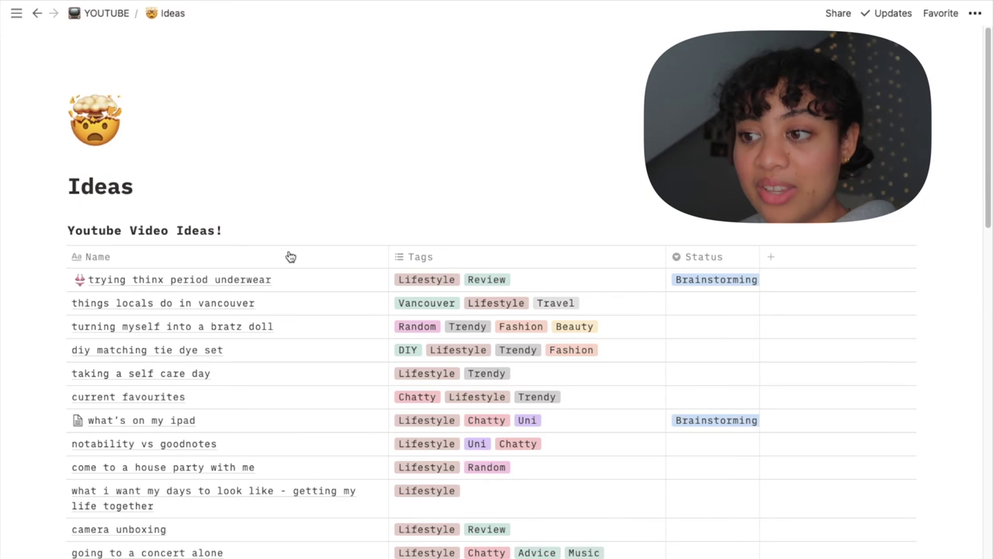
scroll(290, 256, "down", 10)
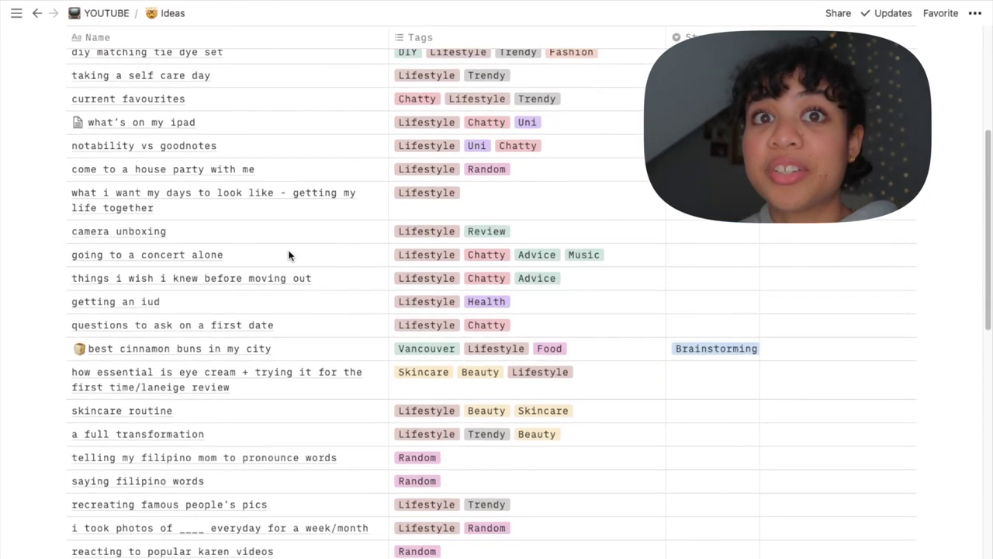
scroll(289, 256, "down", 12)
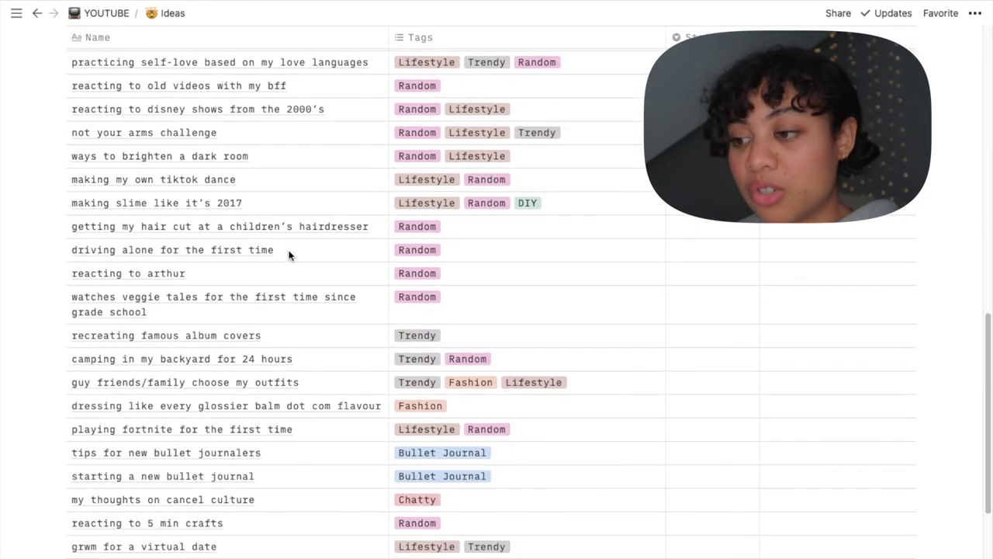
scroll(290, 256, "down", 2)
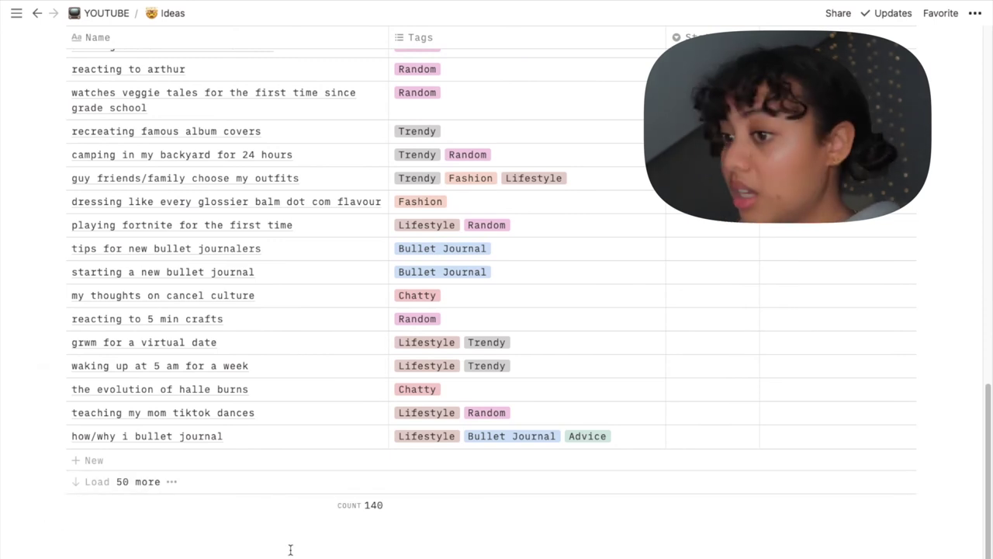
Add a new row named "clean with me" at the end of the Youtube Video Ideas table and open its Tags field
left_click(95, 461)
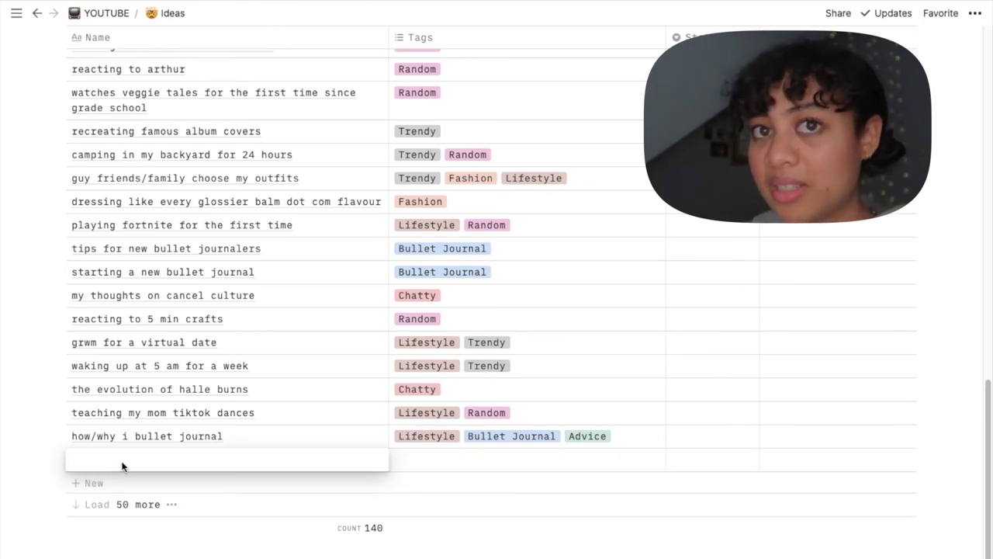
type("clean with m")
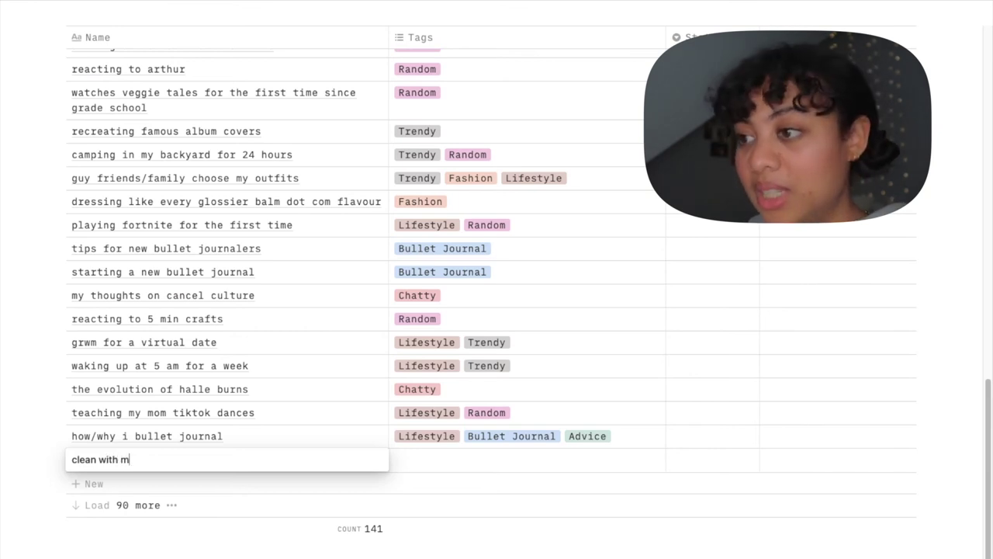
type("e")
left_click(415, 462)
left_click(415, 463)
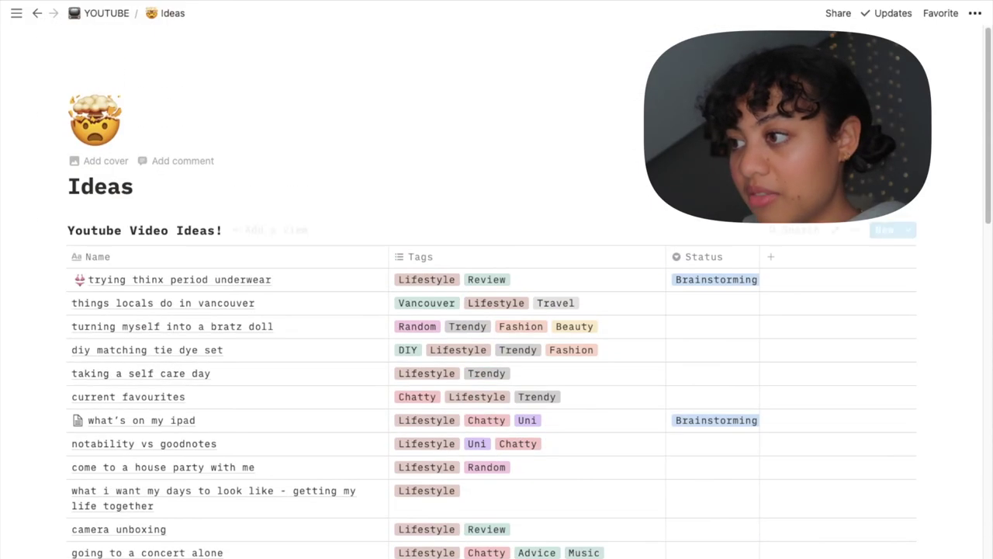
Check the available Status options for the "things locals do in vancouver" idea and close the list without choosing one
scroll(705, 279, "down", 2)
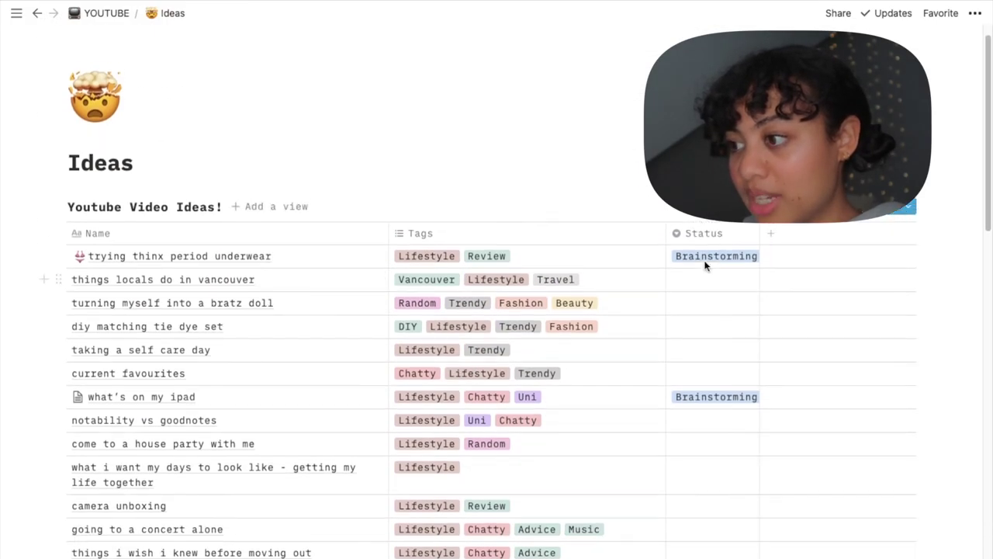
scroll(693, 444, "down", 5)
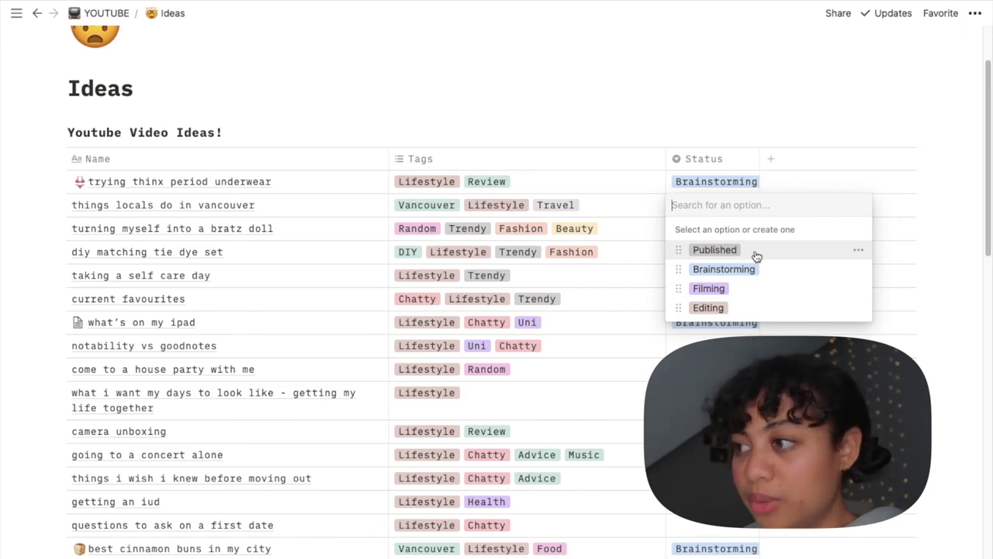
key("Escape")
Filter the Youtube Video Ideas table to show only rows where Status is Brainstorming
left_click(853, 120)
left_click(854, 282)
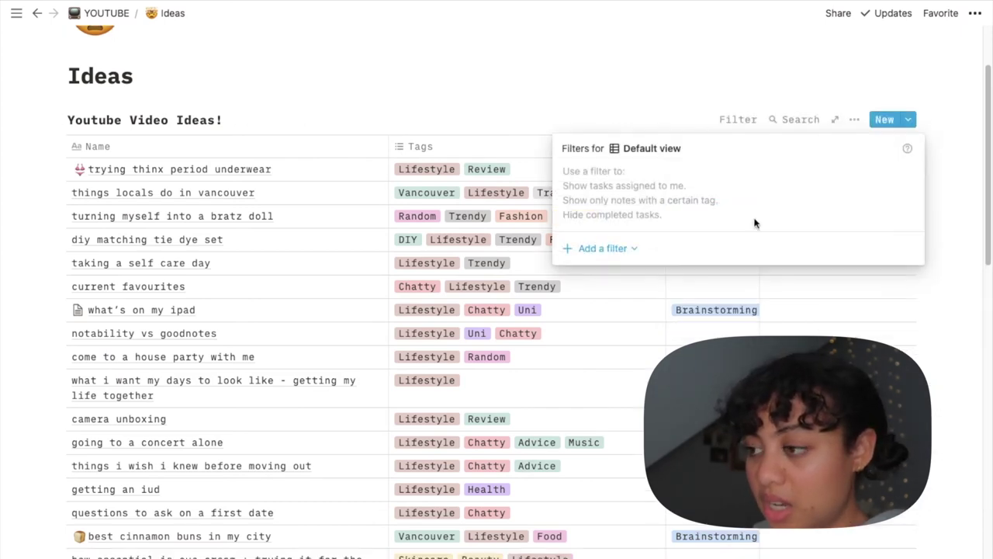
left_click(602, 248)
left_click(601, 271)
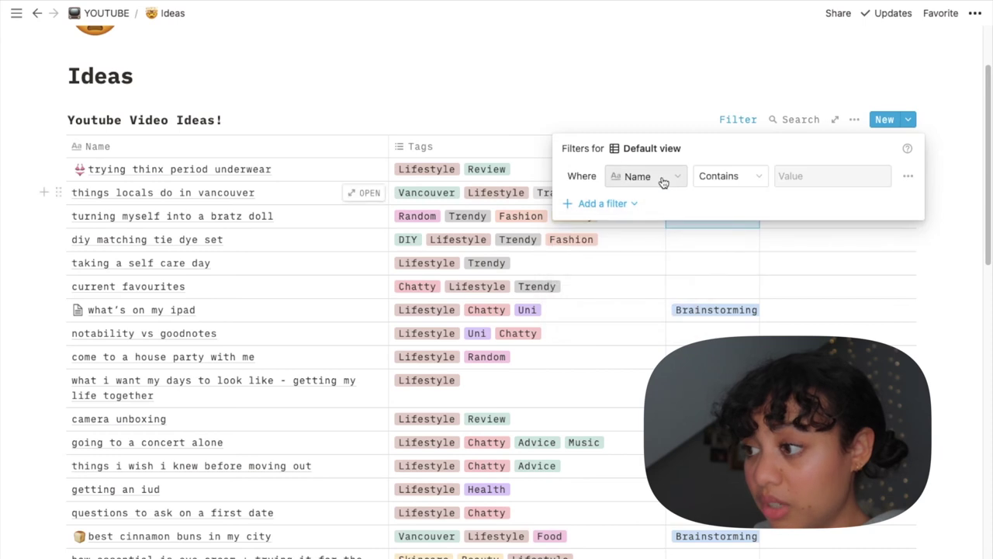
left_click(663, 179)
left_click(613, 251)
left_click(812, 175)
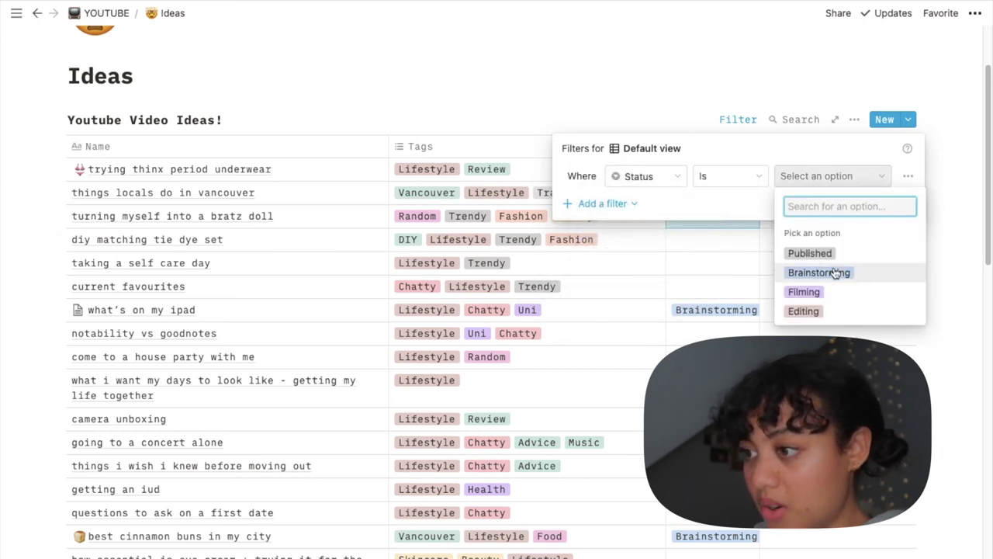
left_click(819, 273)
left_click(437, 244)
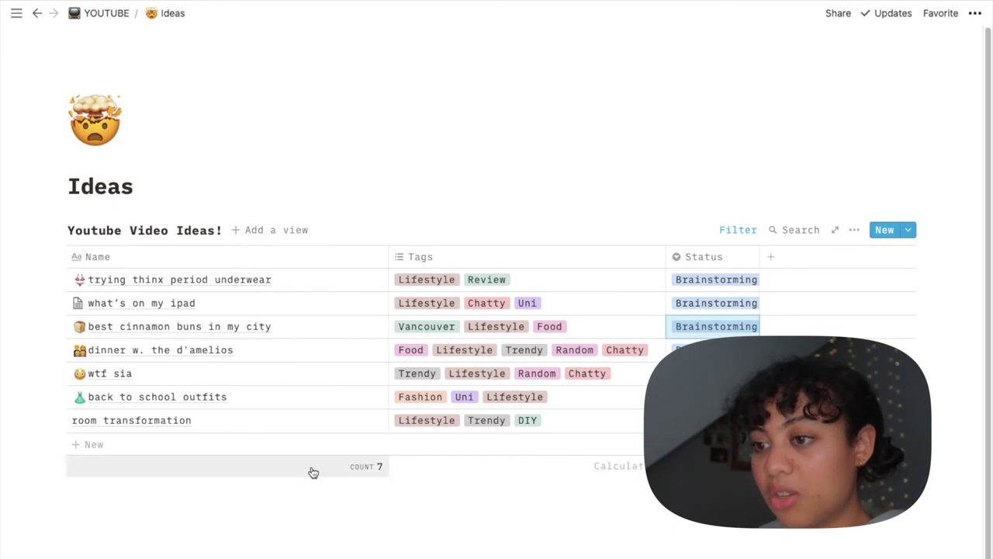
Open the "room transformation" idea and set its page font style to Mono
left_click(367, 423)
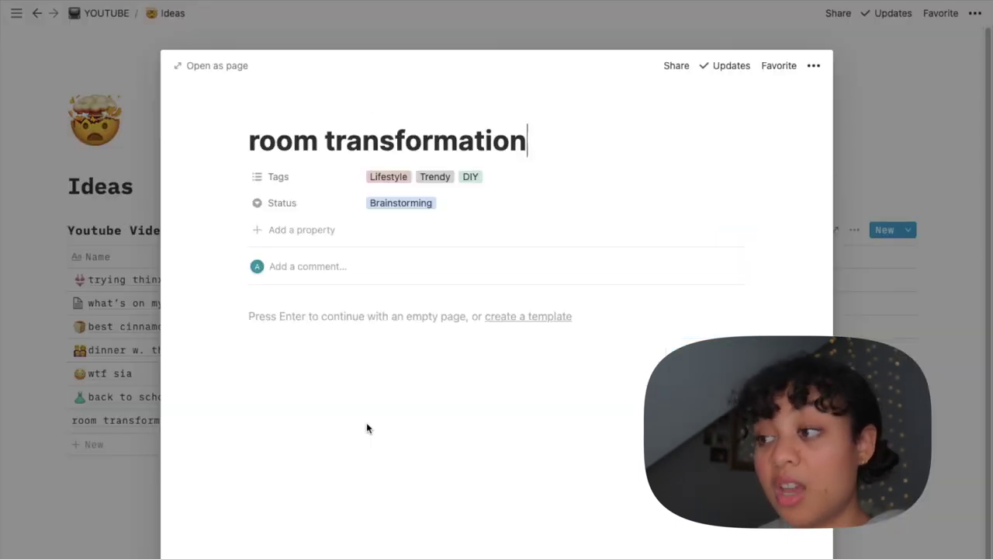
left_click(814, 68)
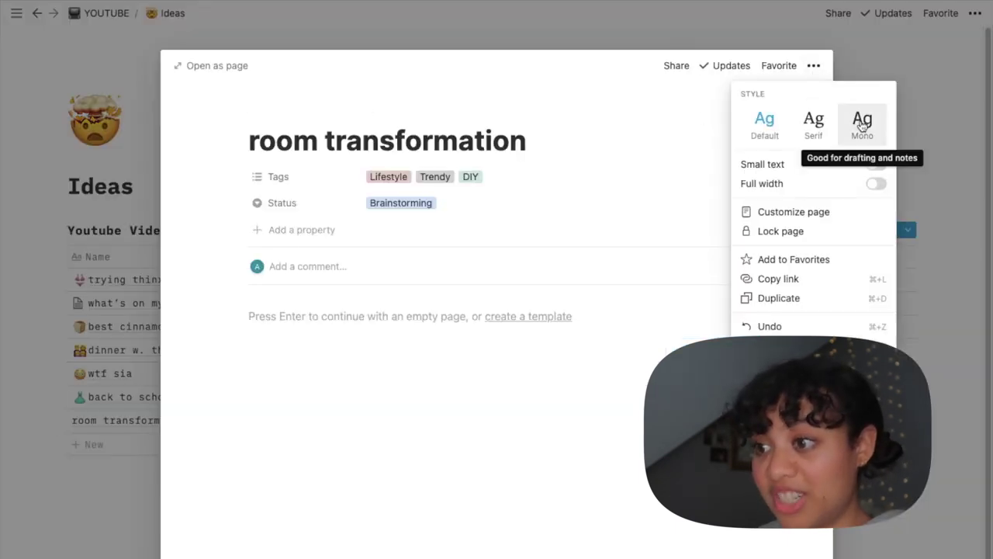
left_click(861, 122)
left_click(303, 320)
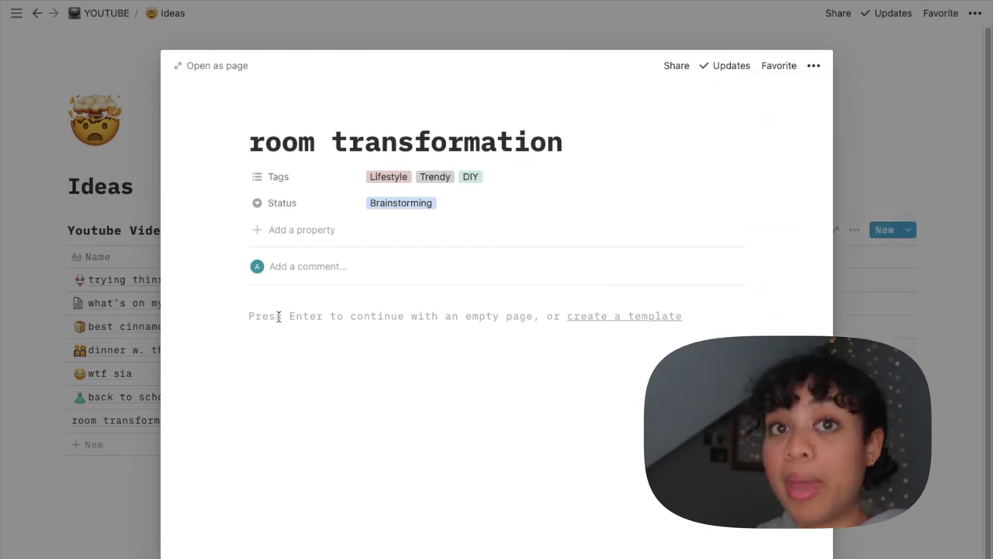
Add a "To do" heading to the room transformation page with checkboxes for film, edit, thumbnail and write description
left_click(278, 315)
type("/")
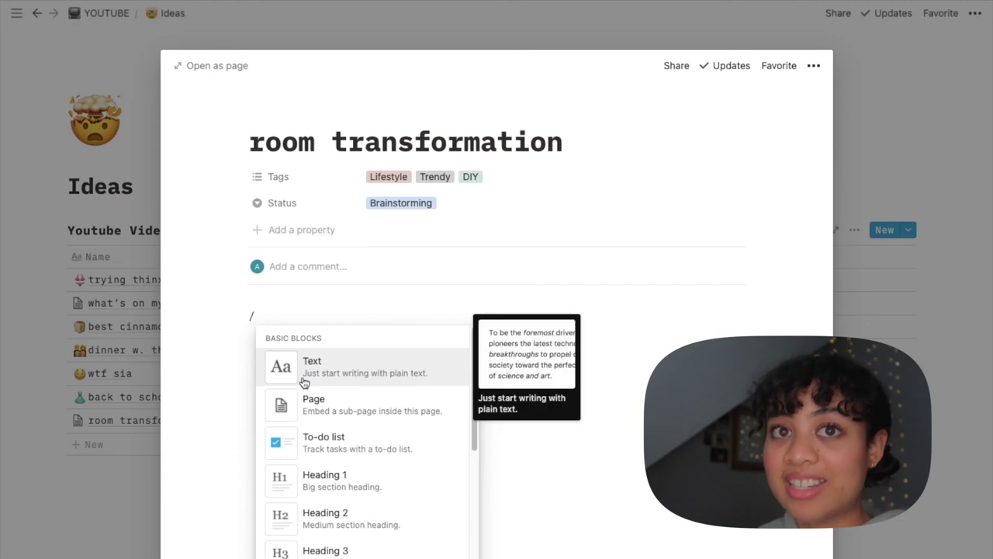
scroll(303, 382, "down", 3)
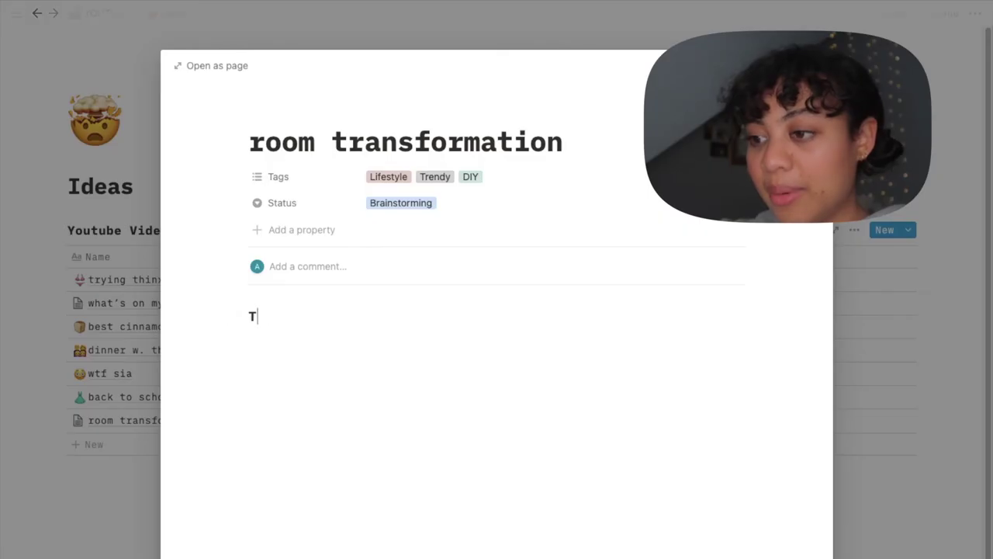
key("Return")
type("/")
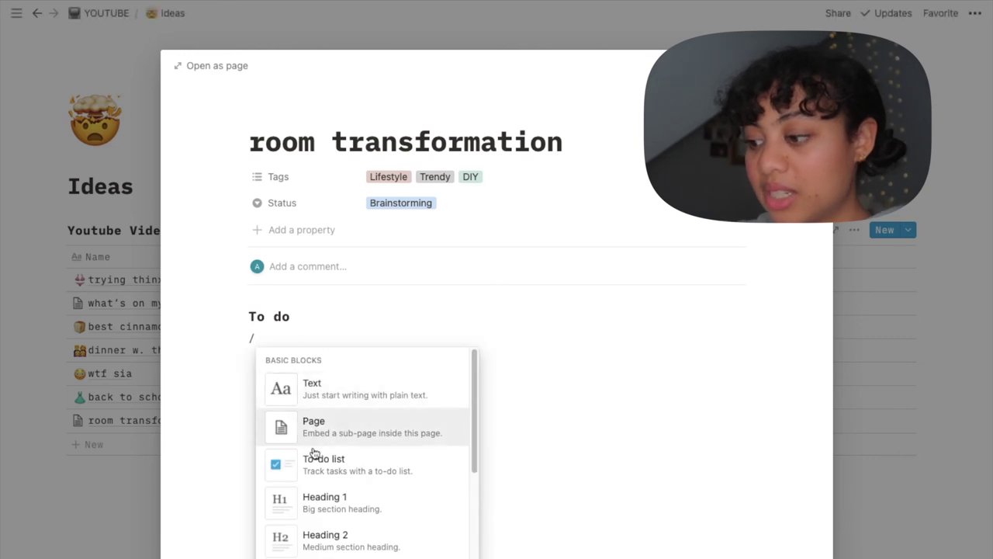
left_click(314, 462)
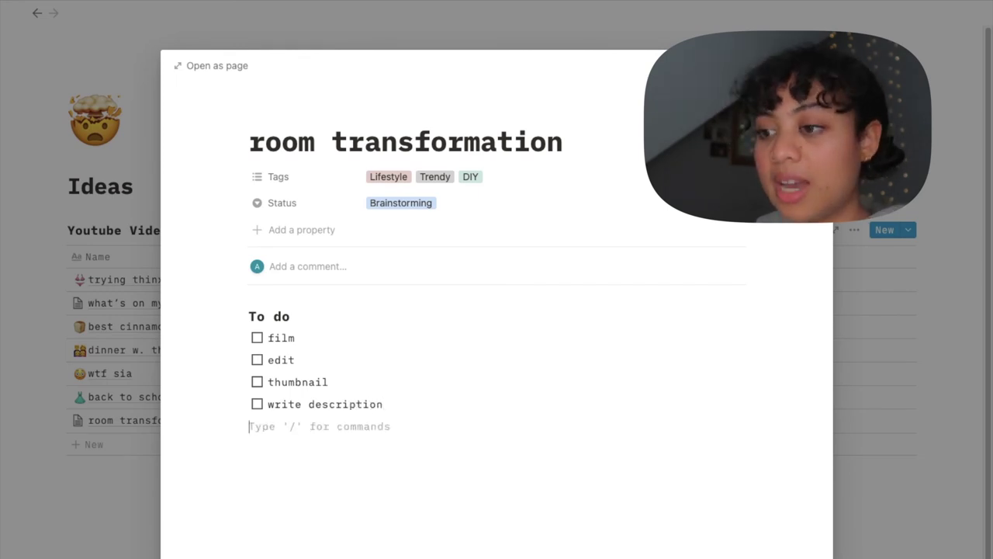
Add a "Title Ideas:" heading below the checklist and start a numbered list with "room tranformation" as its first item
type("/")
left_click(335, 394)
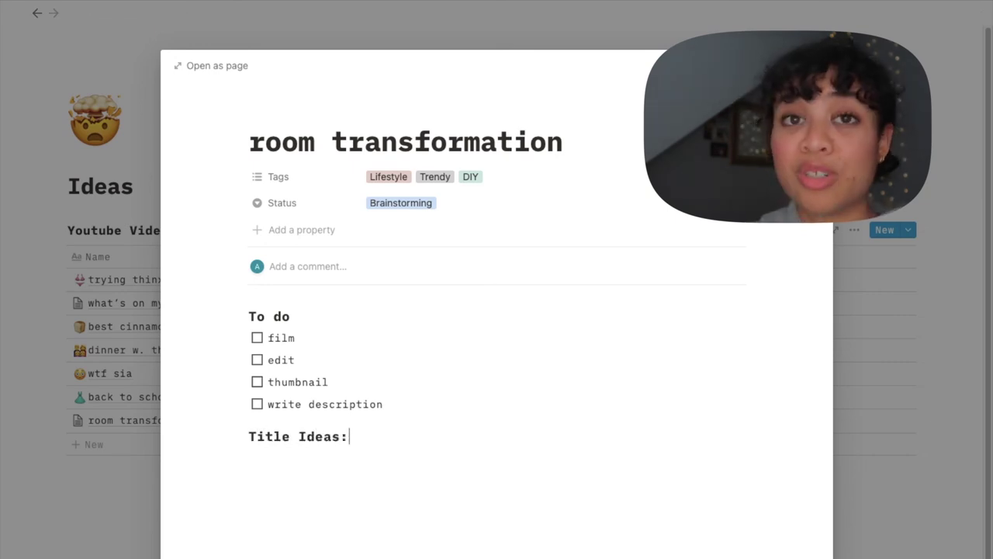
type("/")
scroll(339, 311, "down", 5)
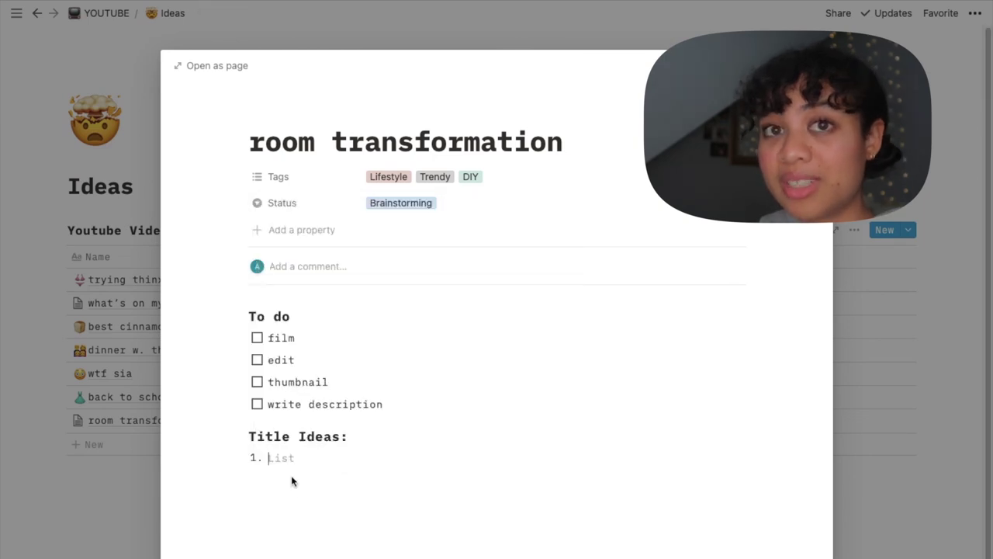
type("room tranformation")
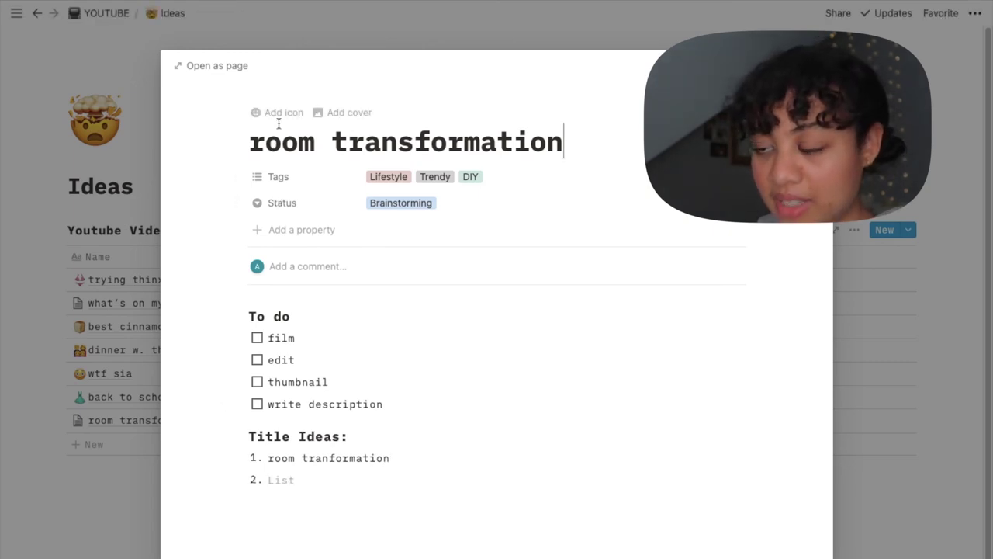
Give the room transformation page a person-in-bed emoji as its icon and close the page preview
left_click(279, 113)
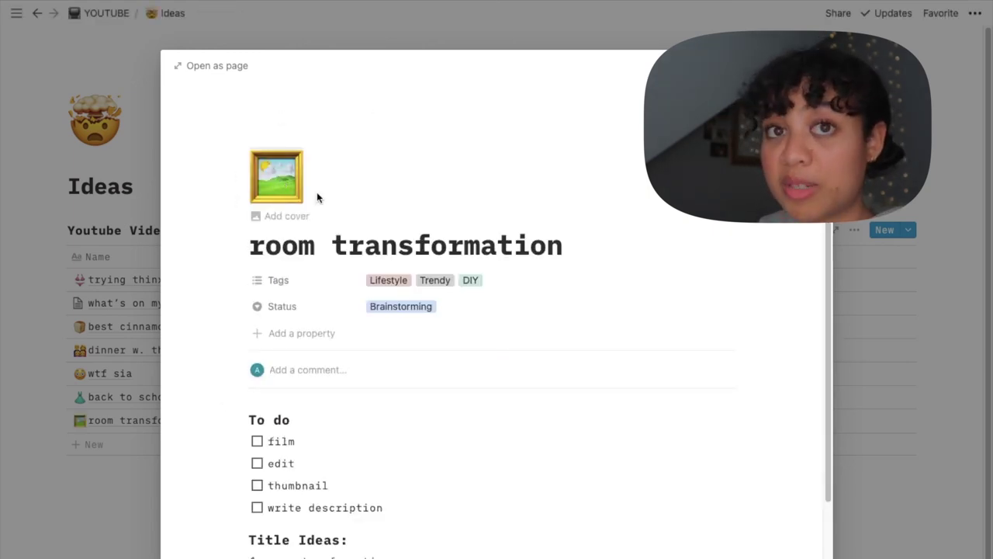
left_click(288, 200)
scroll(299, 380, "down", 10)
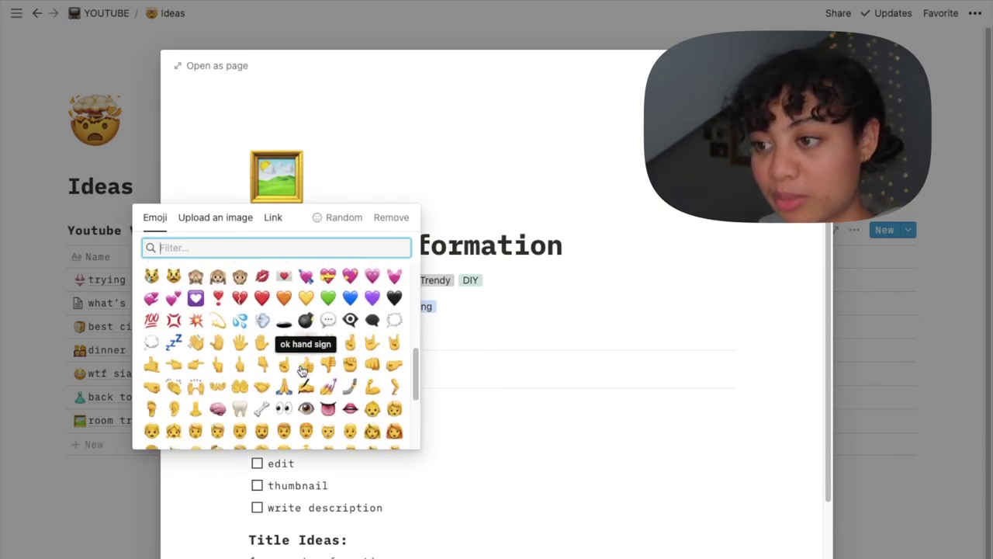
scroll(303, 370, "down", 10)
scroll(302, 370, "up", 3)
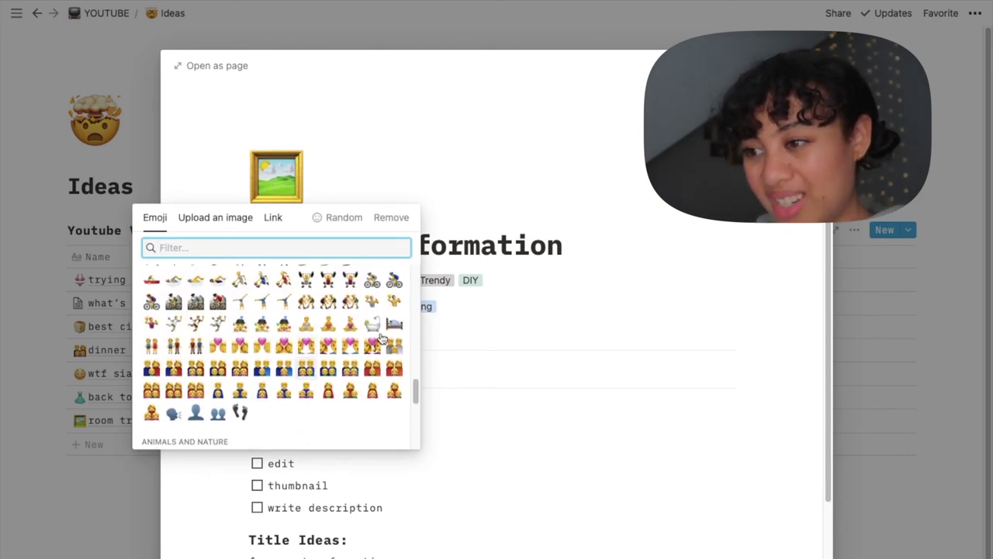
mouse_move(395, 326)
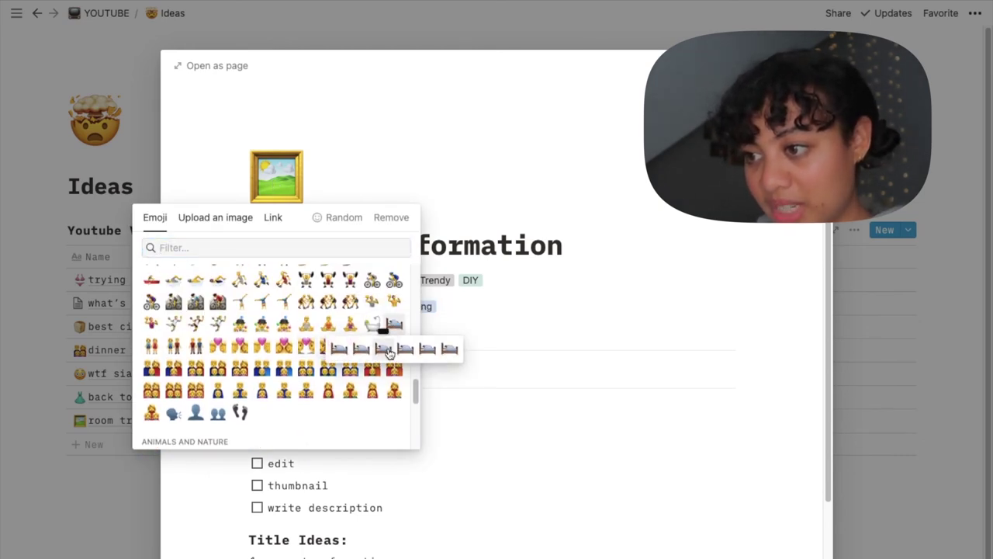
left_click(387, 353)
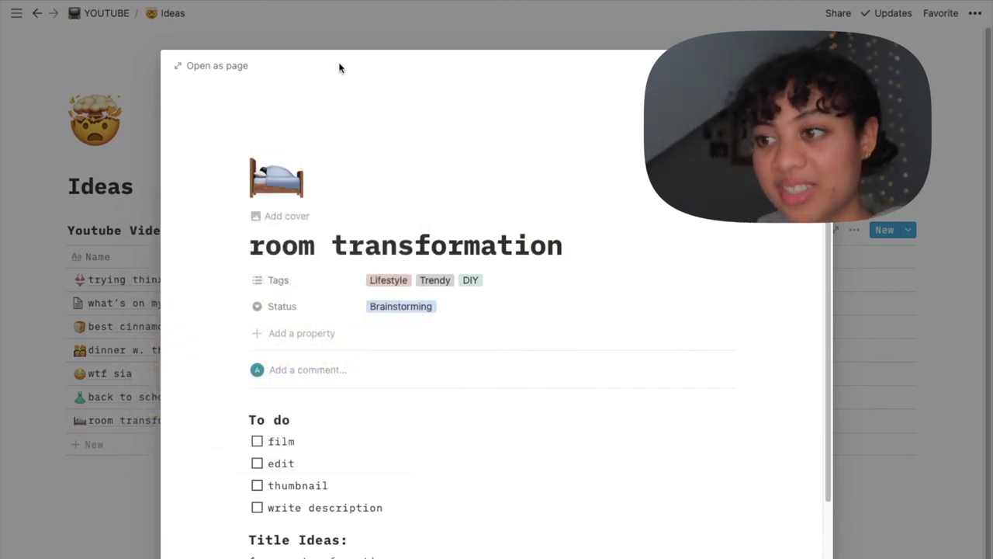
left_click(336, 32)
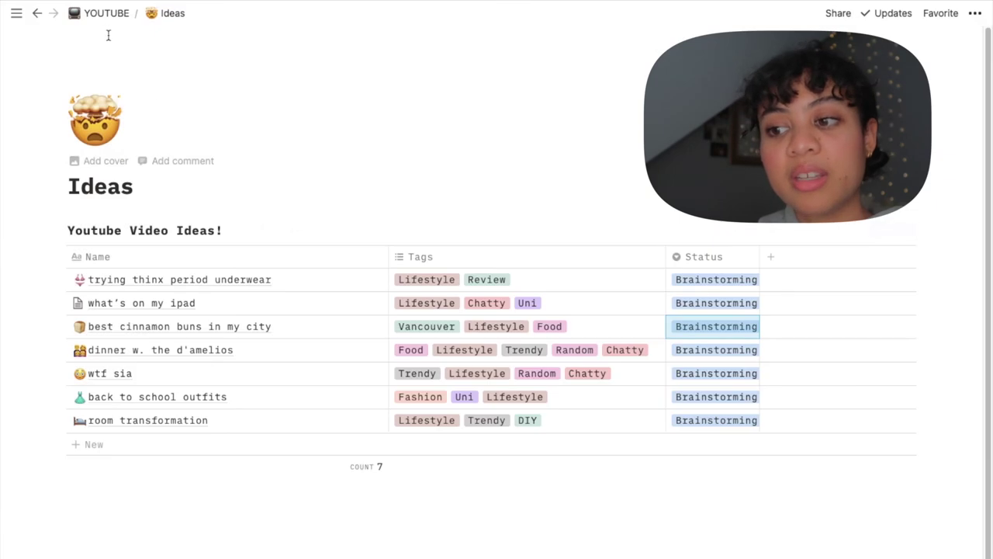
On the Videos page under YOUTUBE, add a link to the existing "room transformation" page at the end of the list
left_click(104, 14)
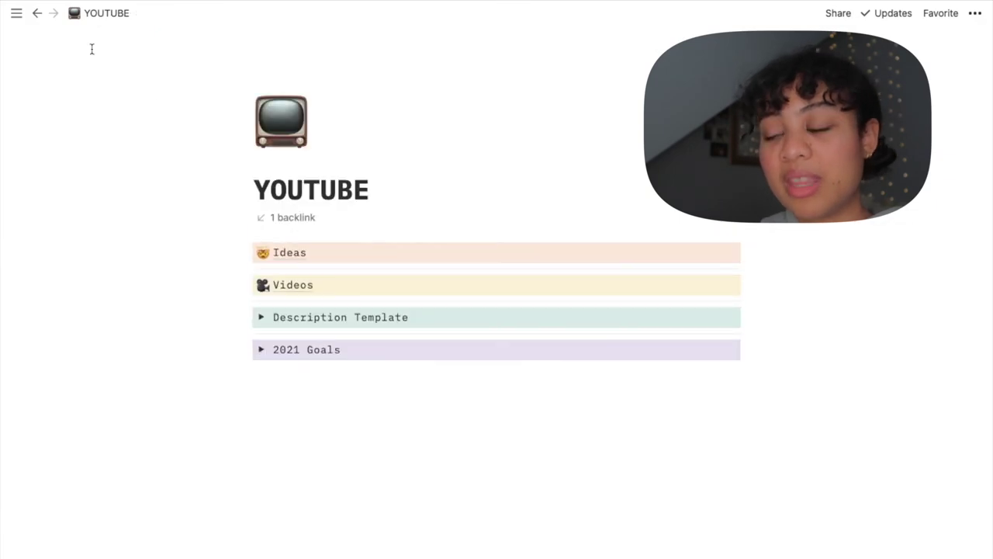
left_click(289, 289)
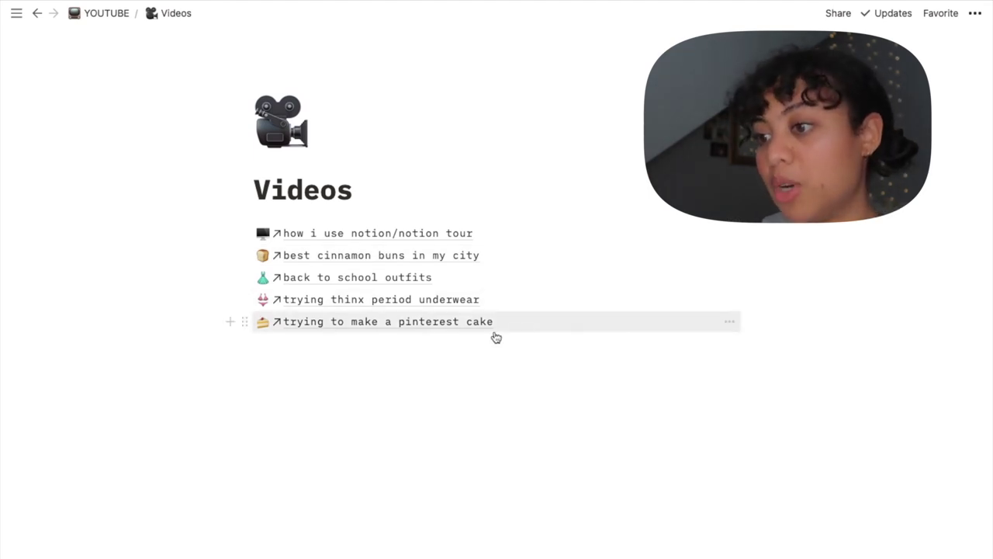
left_click(414, 345)
type("/")
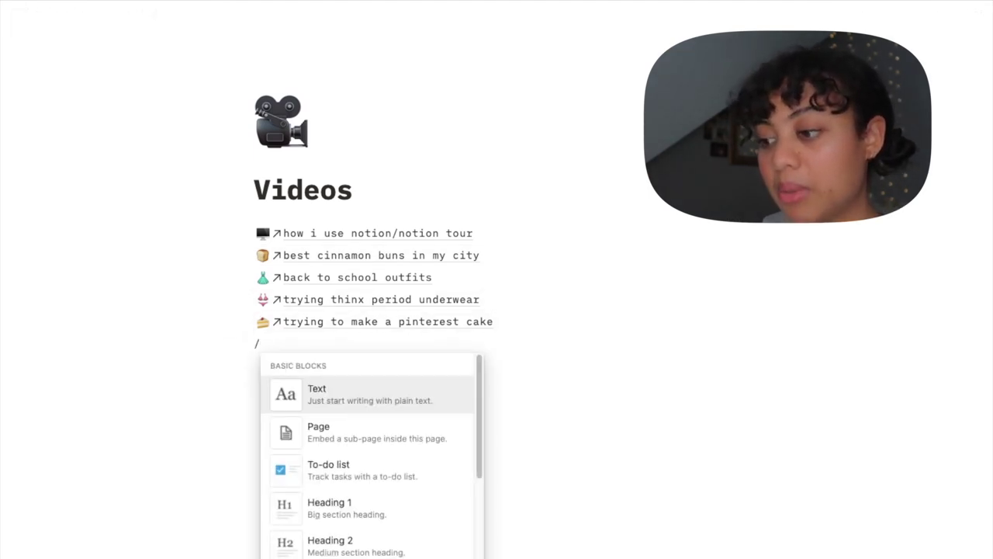
type("link")
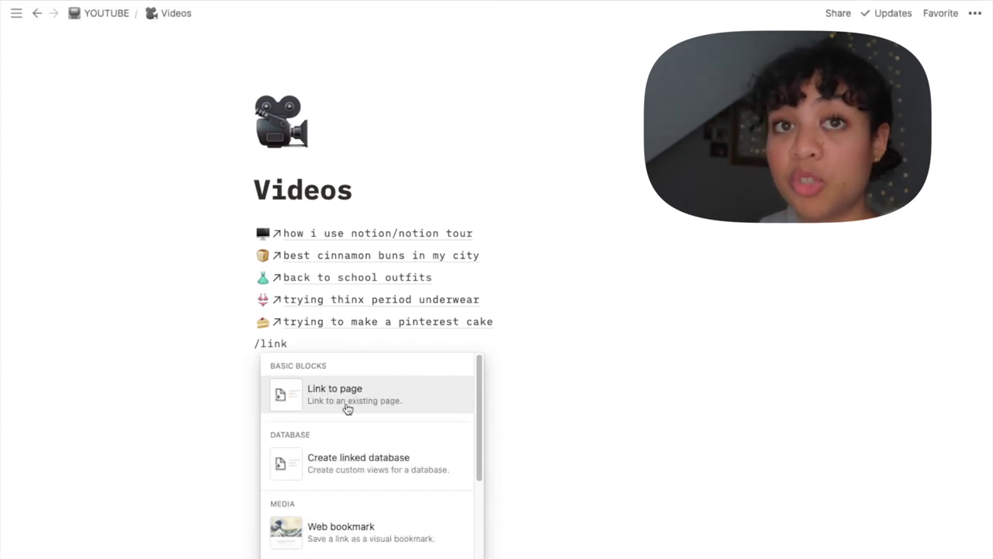
left_click(347, 409)
type("r")
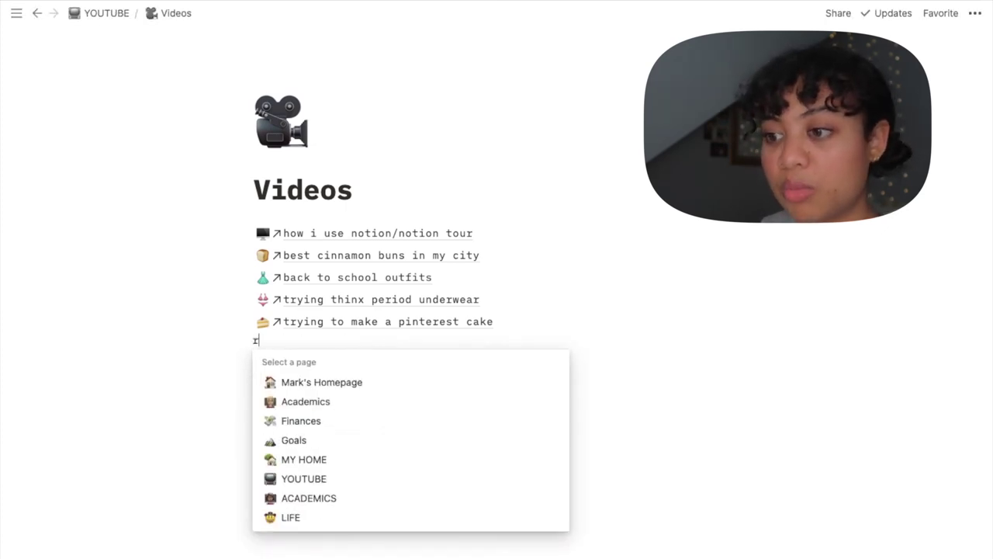
type("oom")
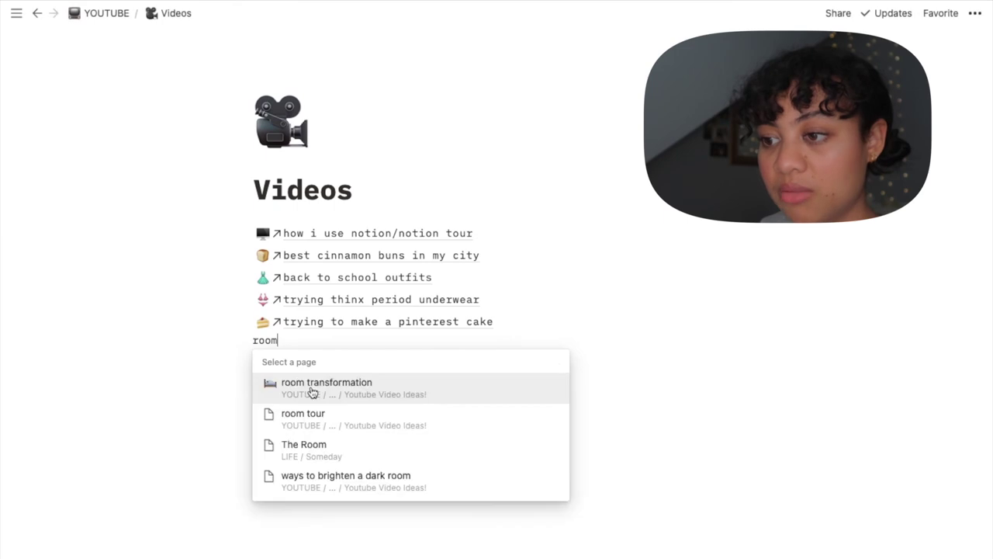
left_click(311, 388)
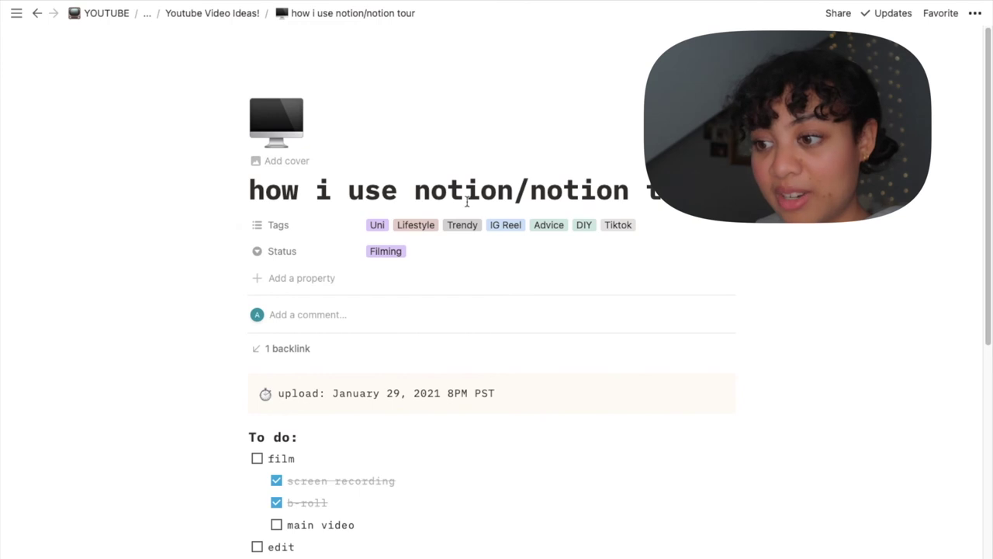
Look through the upload date, to-do checklist, video outline and title ideas on the "how i use notion/notion tour" page
scroll(386, 251, "down", 3)
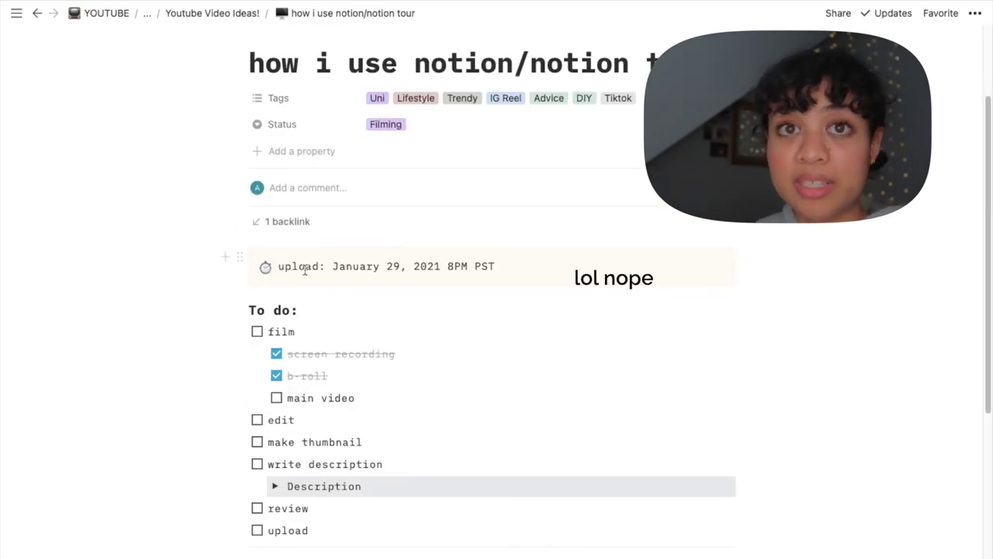
scroll(260, 195, "down", 3)
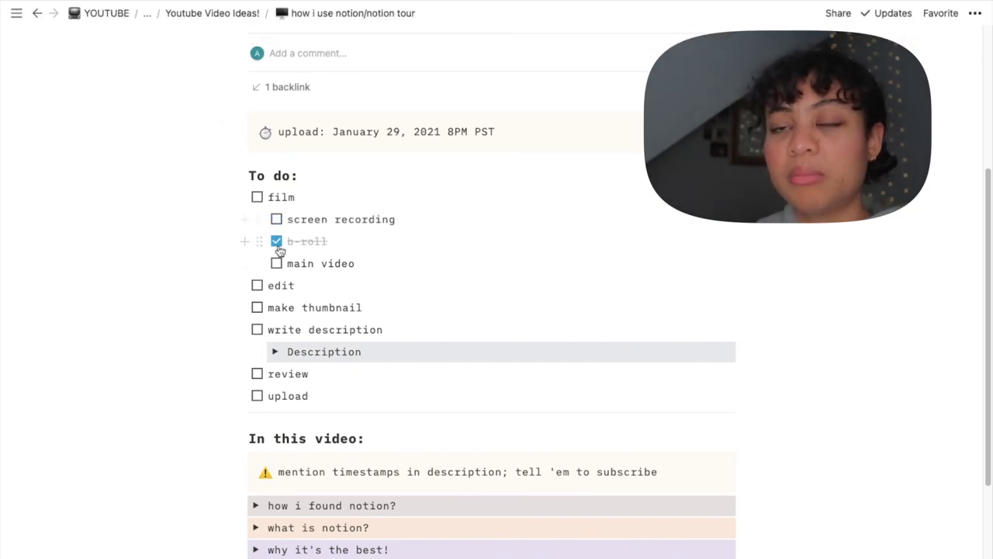
scroll(354, 257, "down", 1)
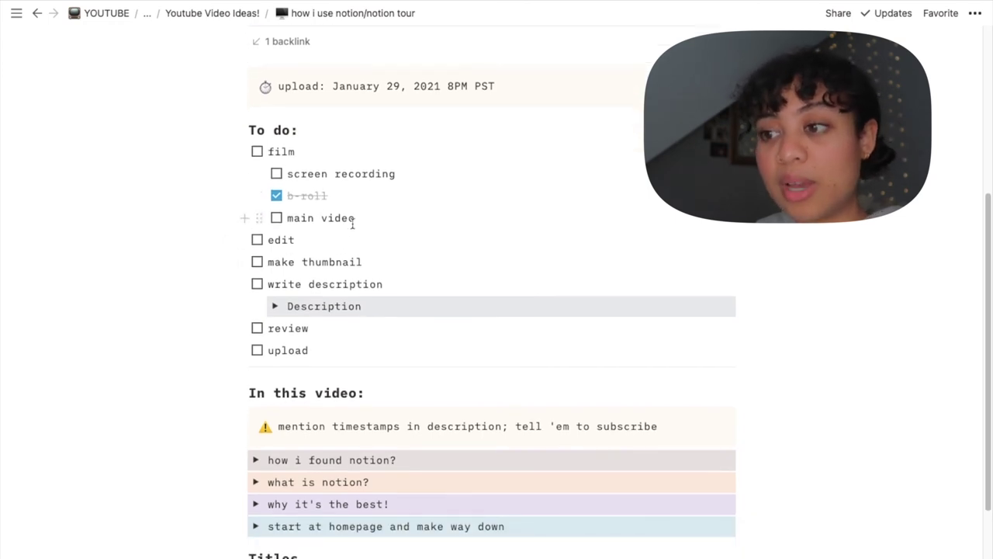
scroll(353, 224, "down", 1)
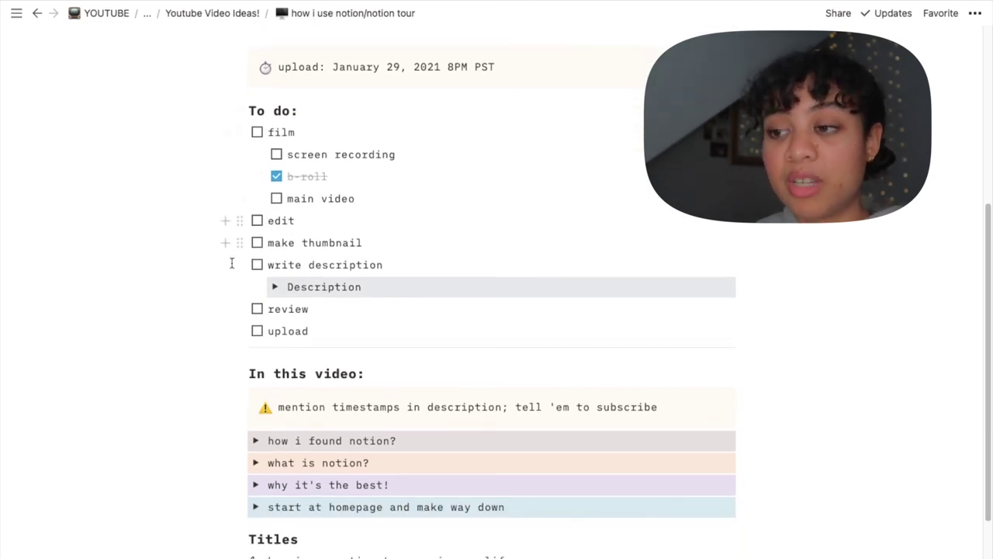
scroll(288, 203, "down", 2)
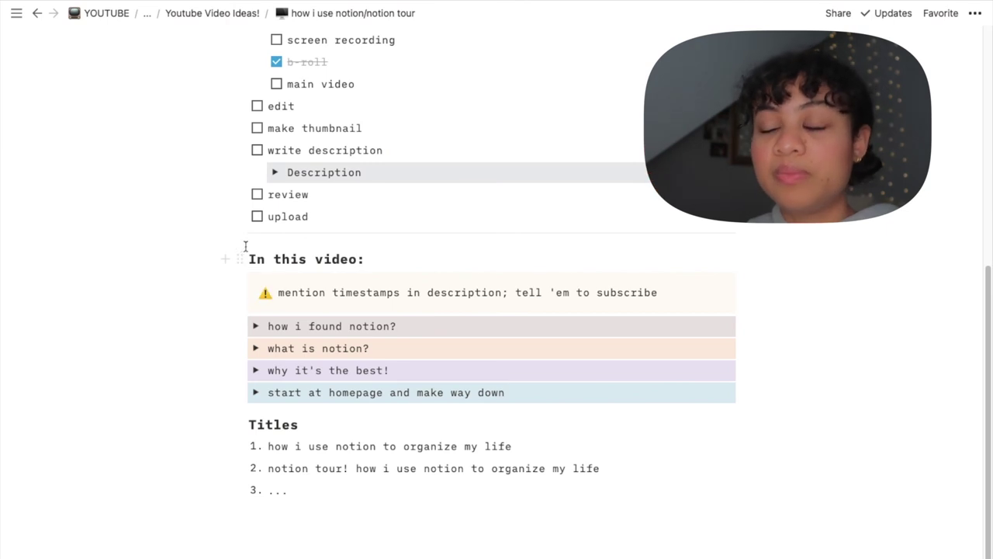
scroll(459, 262, "down", 2)
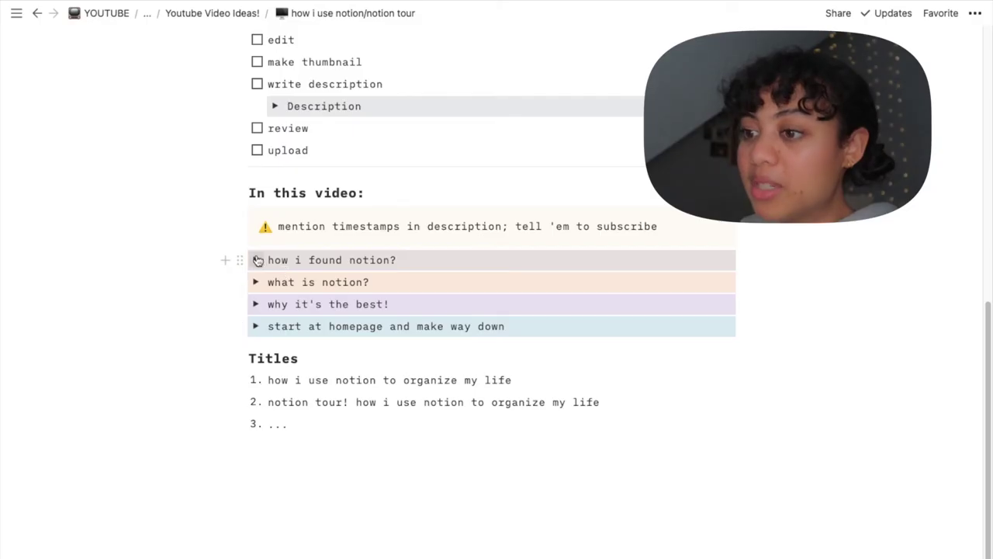
Expand and collapse the four outline toggles under "In this video:" to view the notes inside each one
left_click(256, 260)
scroll(331, 285, "down", 1)
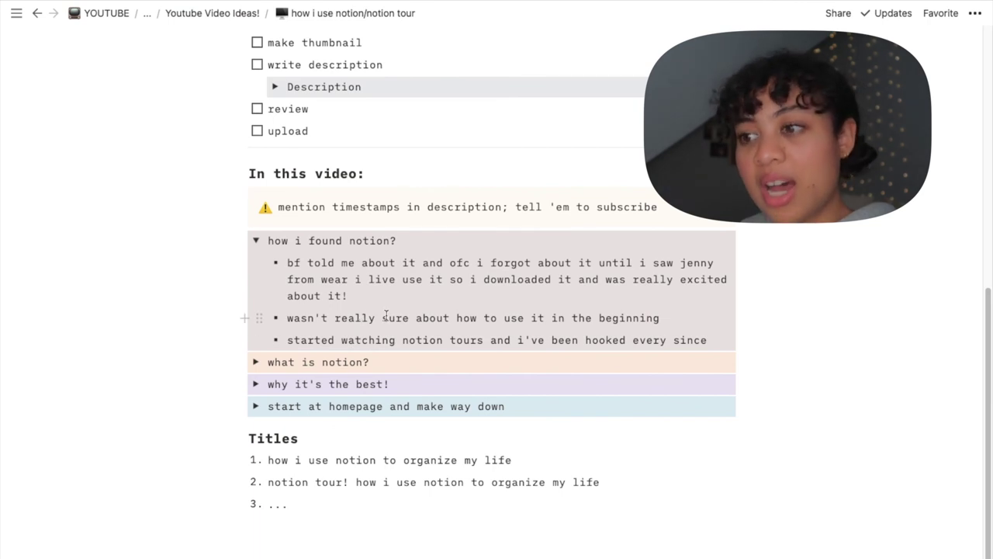
left_click(257, 241)
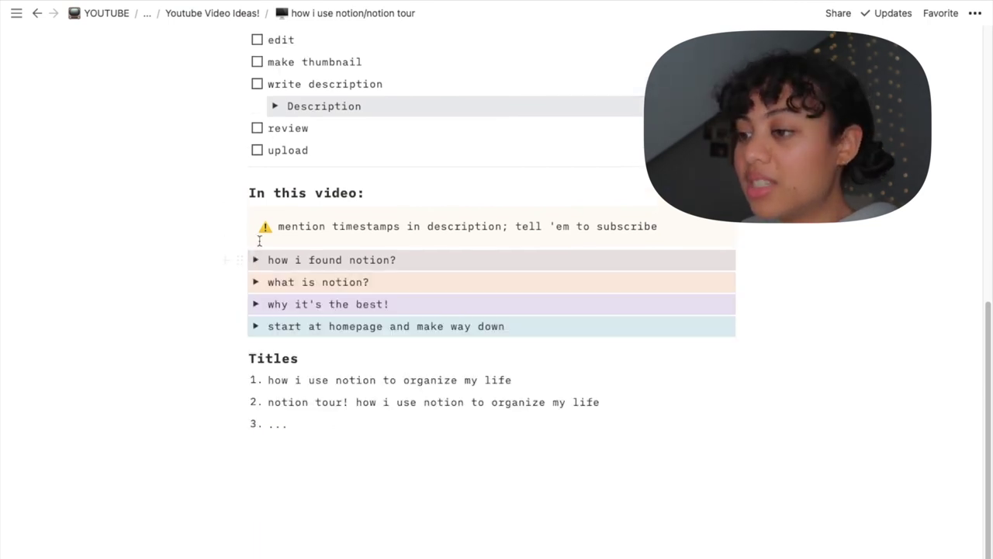
left_click(257, 282)
left_click(257, 282)
left_click(257, 305)
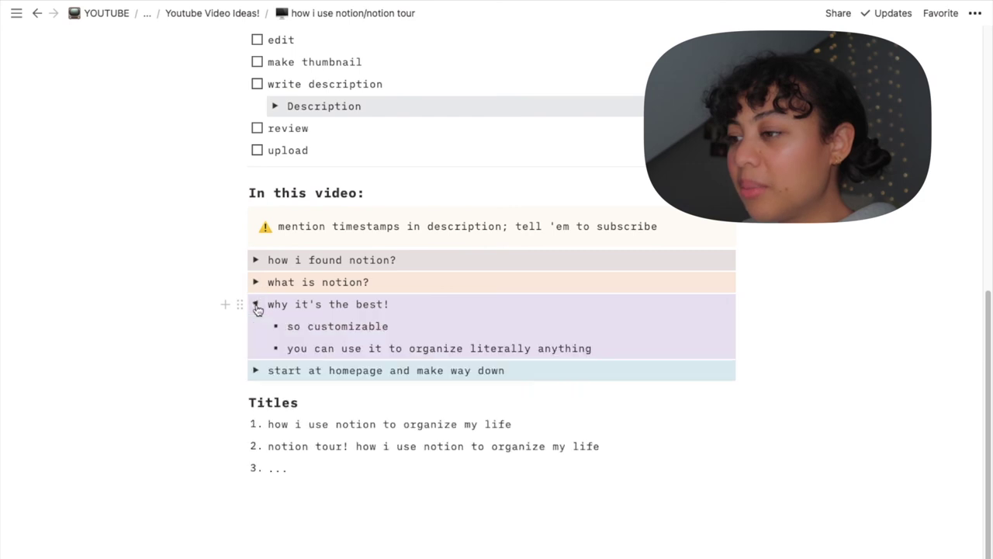
left_click(257, 305)
left_click(256, 327)
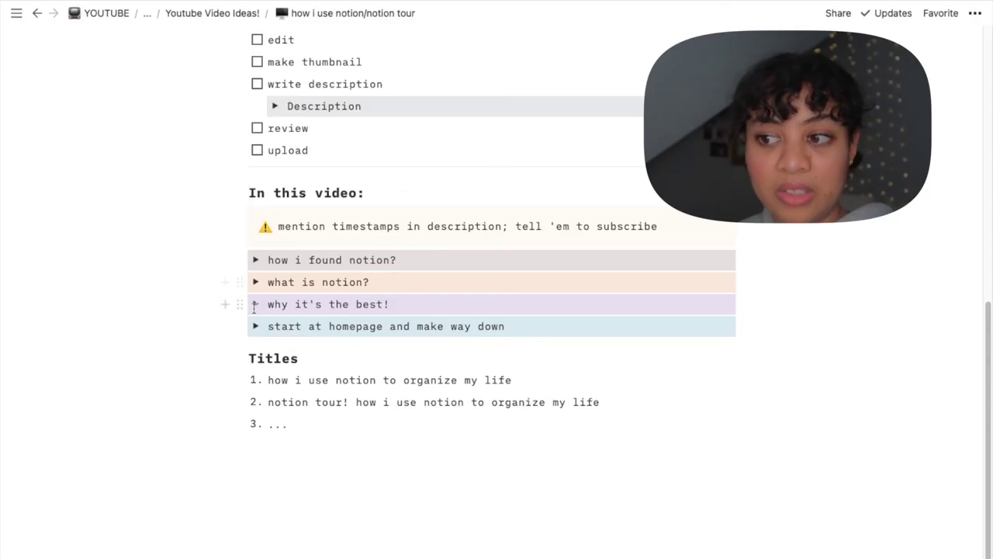
left_click(256, 282)
left_click(257, 283)
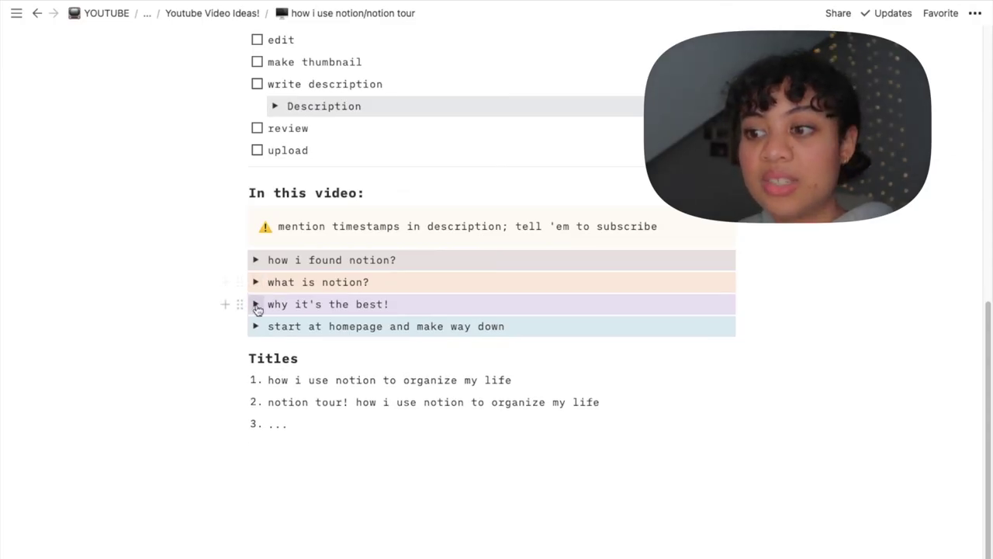
left_click(256, 305)
left_click(256, 304)
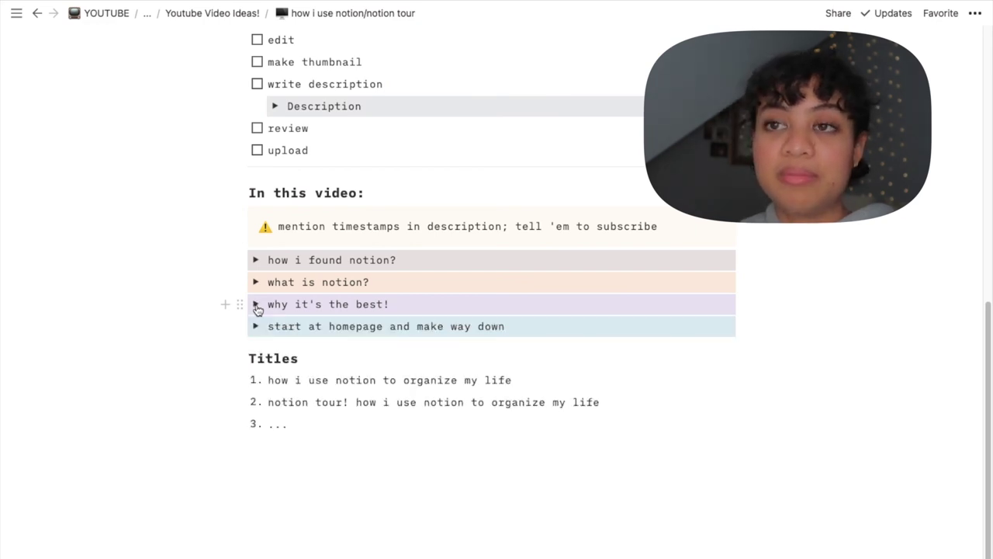
left_click(258, 329)
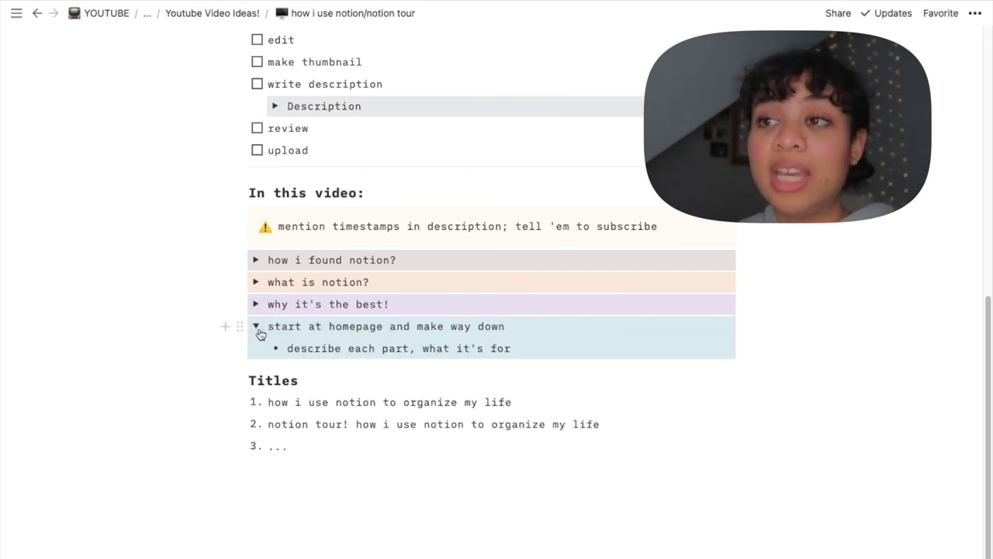
left_click(259, 328)
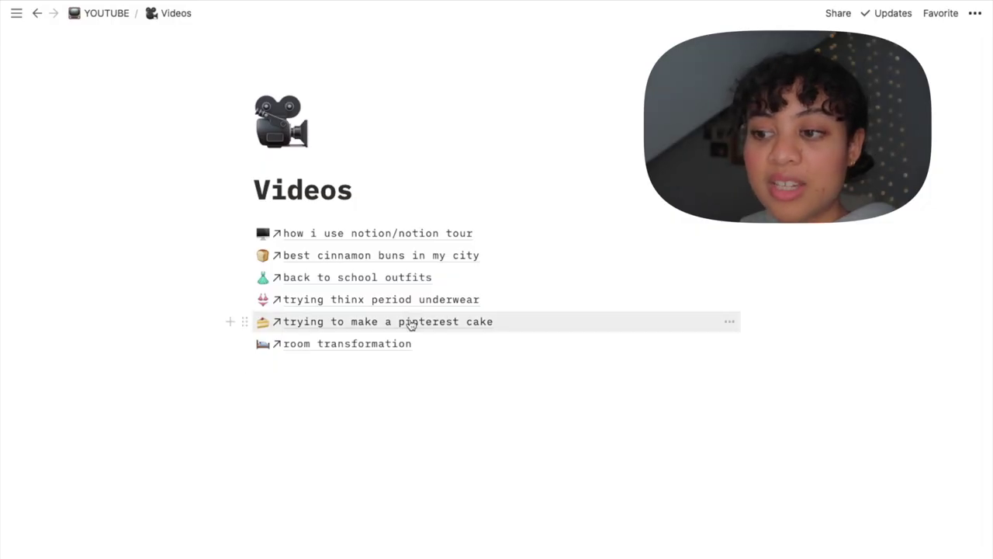
Open the "trying to make a pinterest cake" page, look through the cake images in its Inspiration toggle, and collapse the toggle
left_click(410, 322)
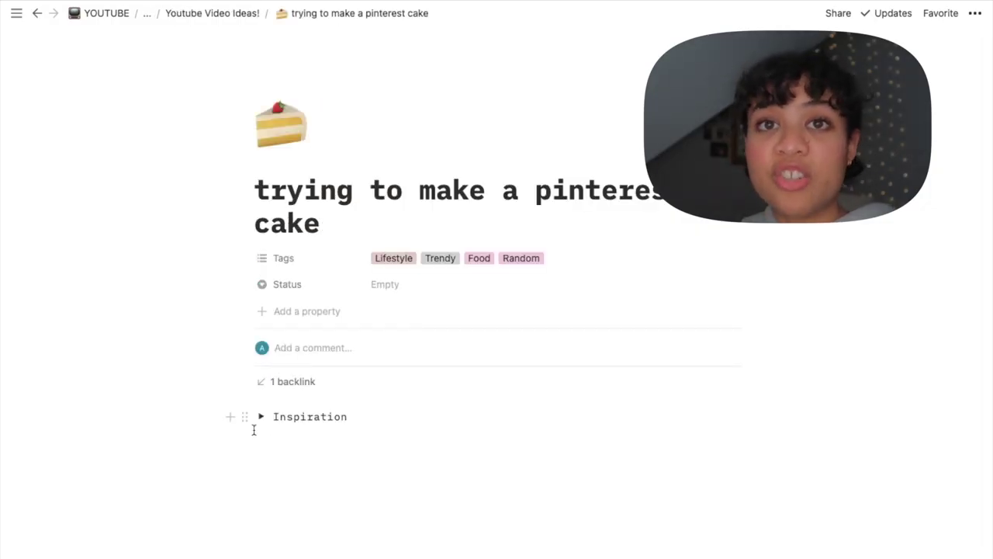
left_click(262, 415)
scroll(263, 411, "down", 6)
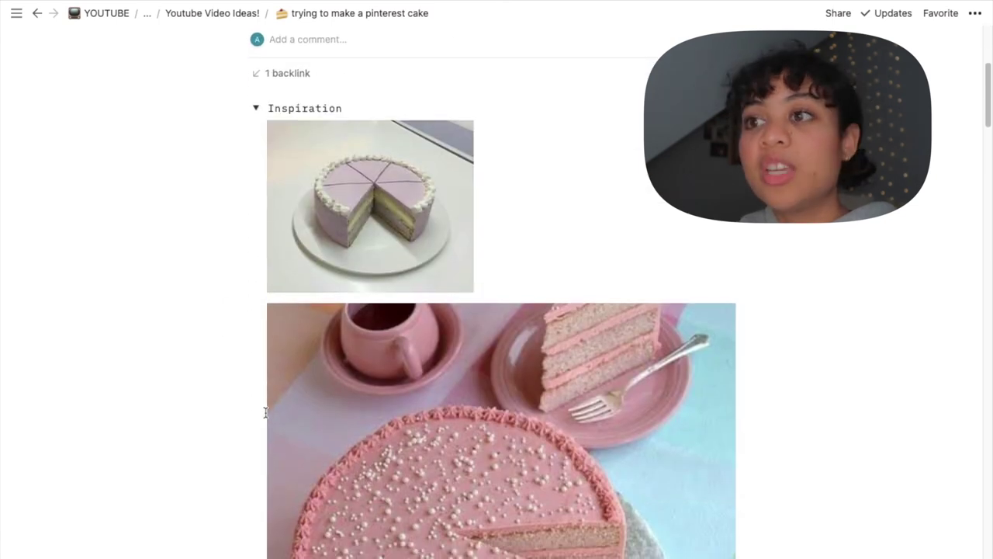
scroll(383, 105, "up", 4)
scroll(377, 115, "down", 12)
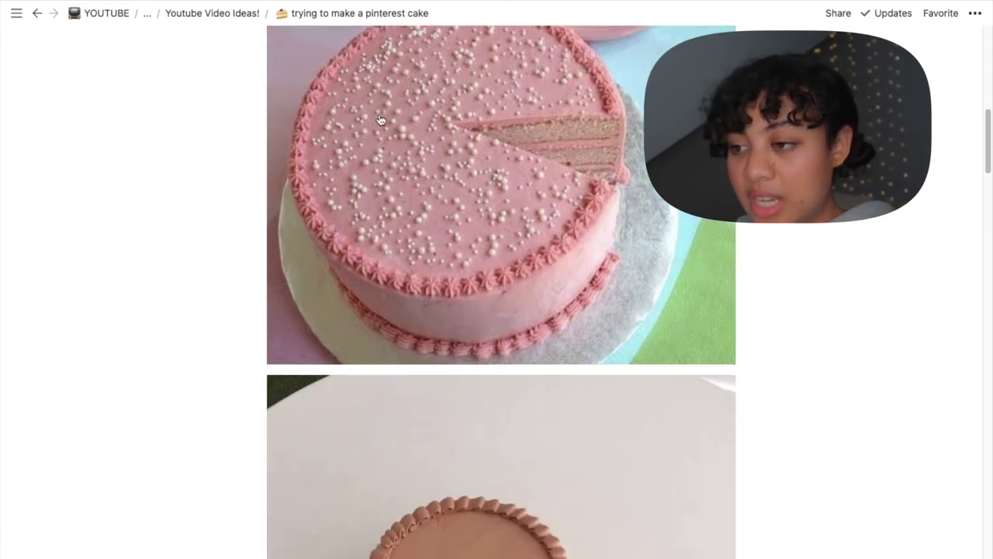
scroll(447, 352, "down", 15)
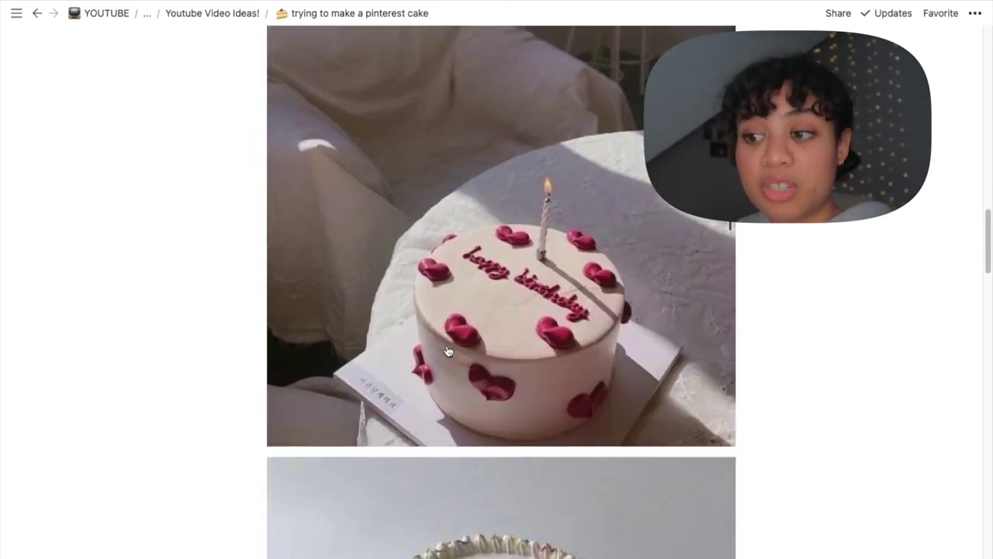
scroll(481, 359, "down", 1)
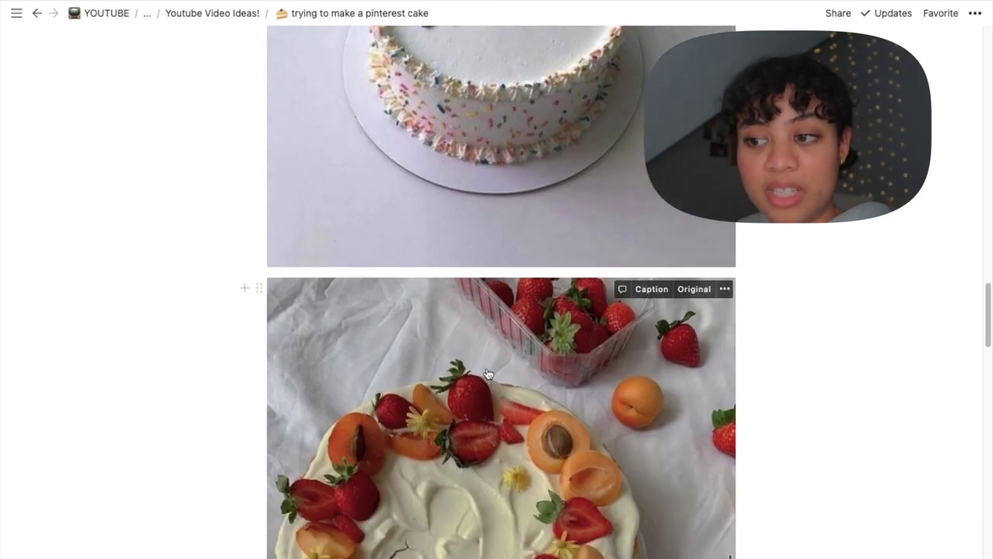
scroll(487, 374, "down", 15)
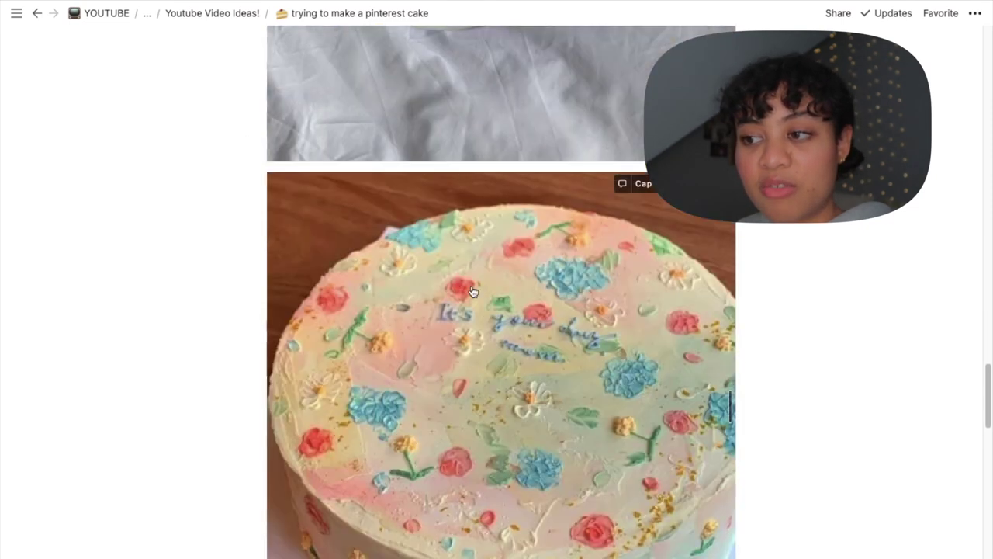
scroll(472, 291, "down", 15)
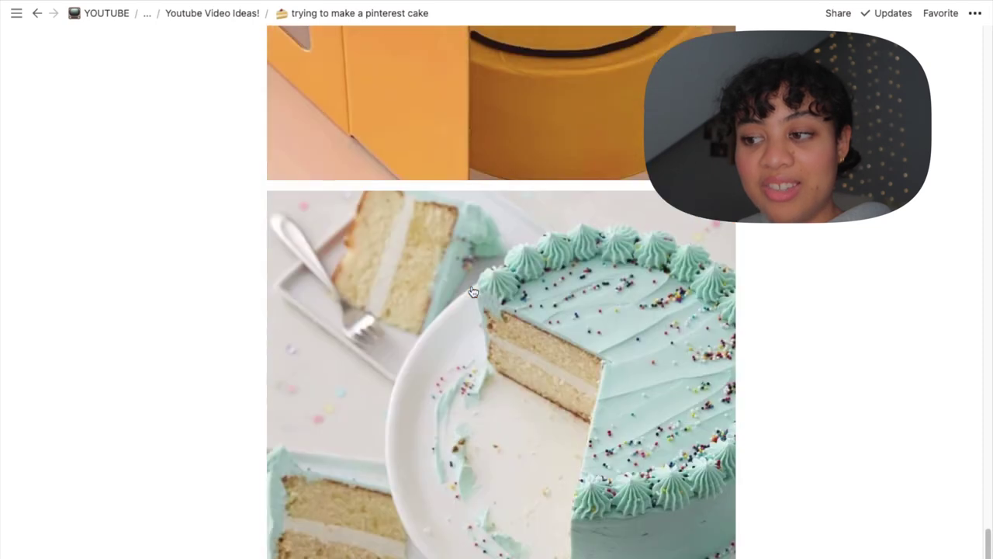
scroll(471, 291, "down", 3)
scroll(472, 291, "up", 20)
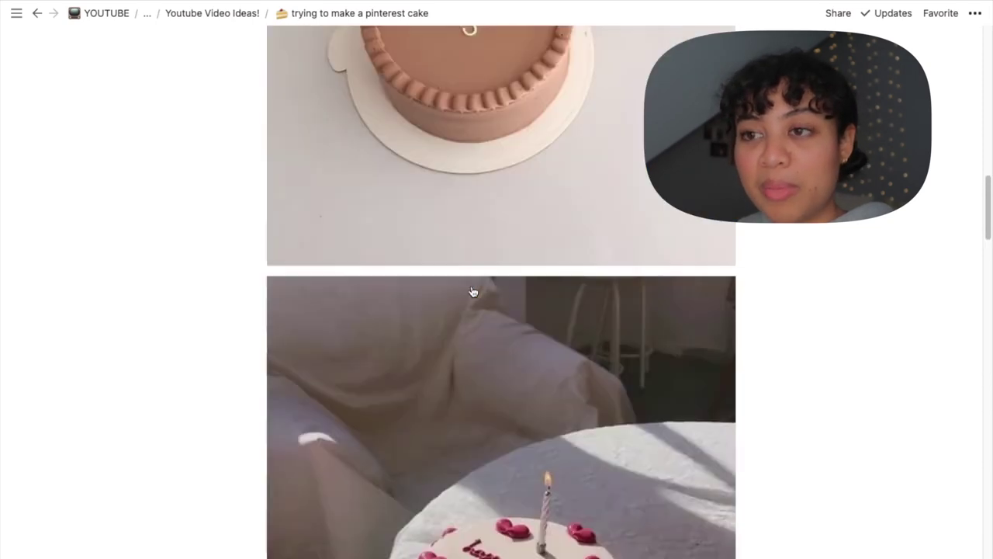
scroll(473, 290, "up", 15)
left_click(258, 418)
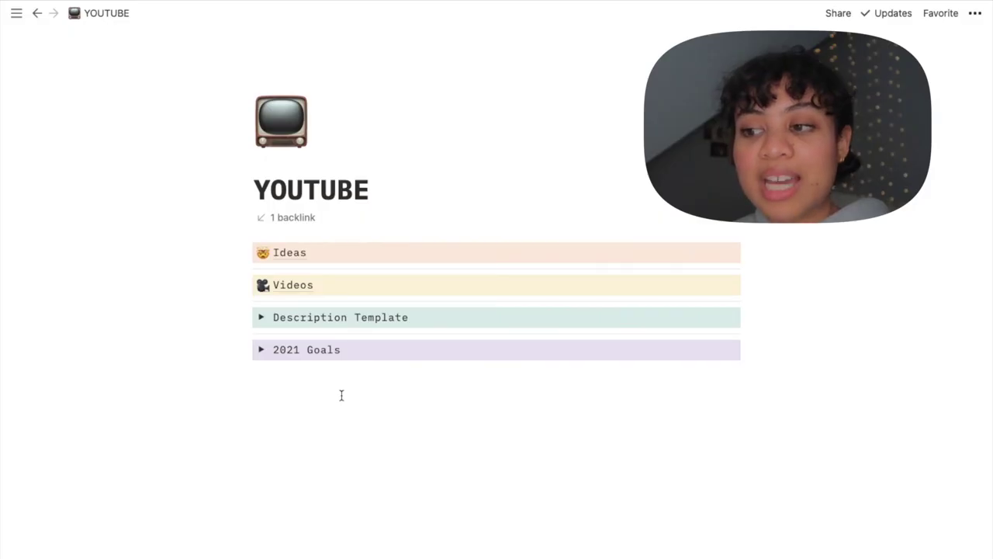
Expand the Description Template toggle on the YOUTUBE page, read through the whole template, and collapse it again
left_click(261, 317)
scroll(455, 360, "down", 1)
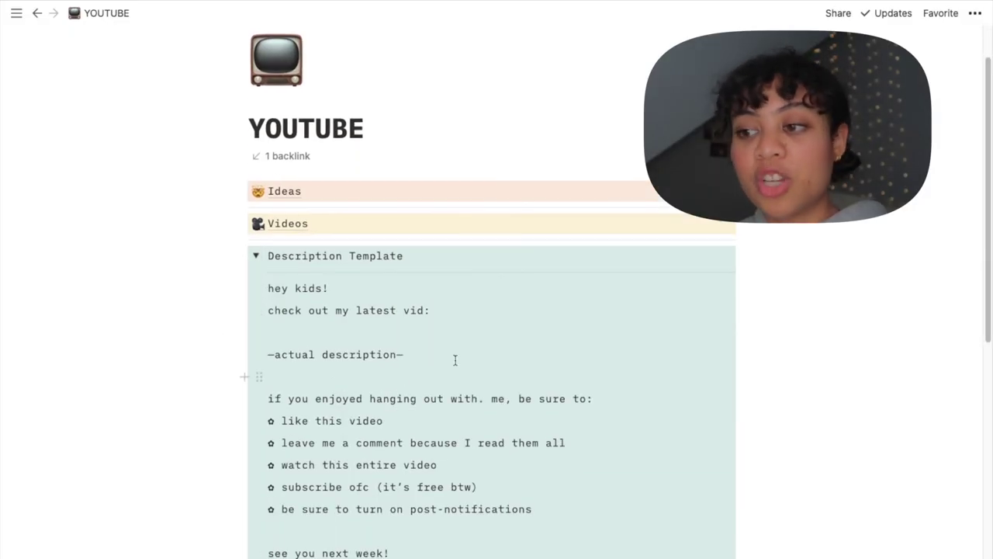
scroll(372, 323, "down", 5)
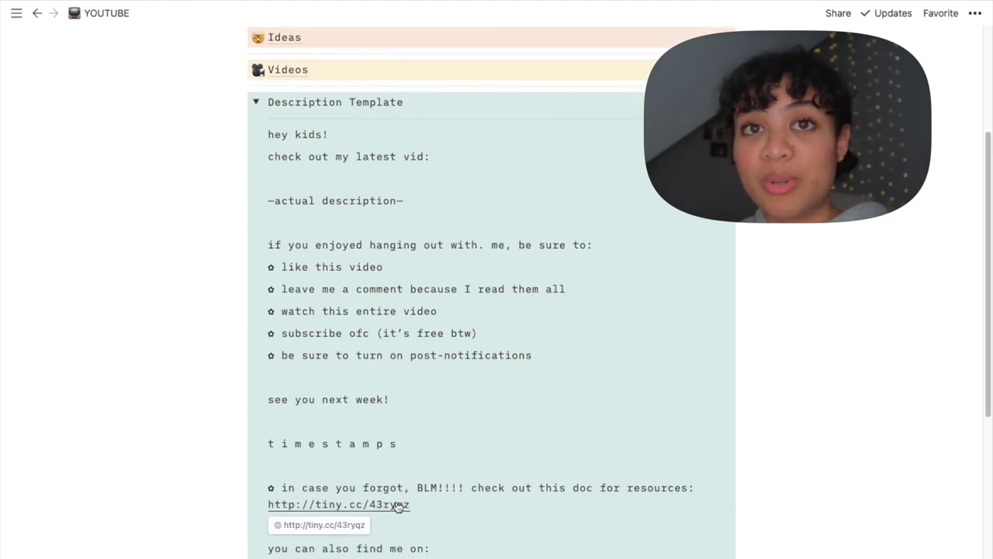
scroll(392, 485, "down", 1)
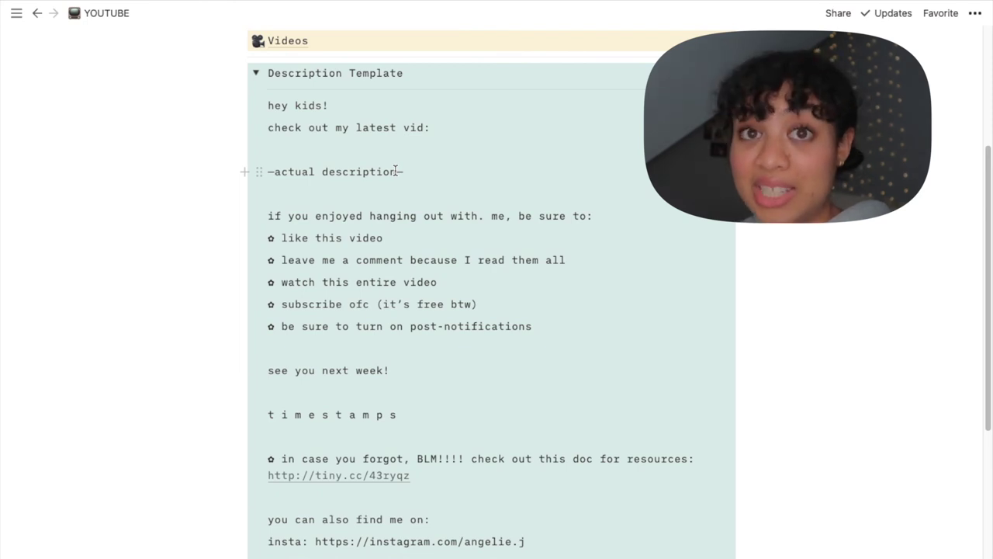
scroll(396, 170, "down", 5)
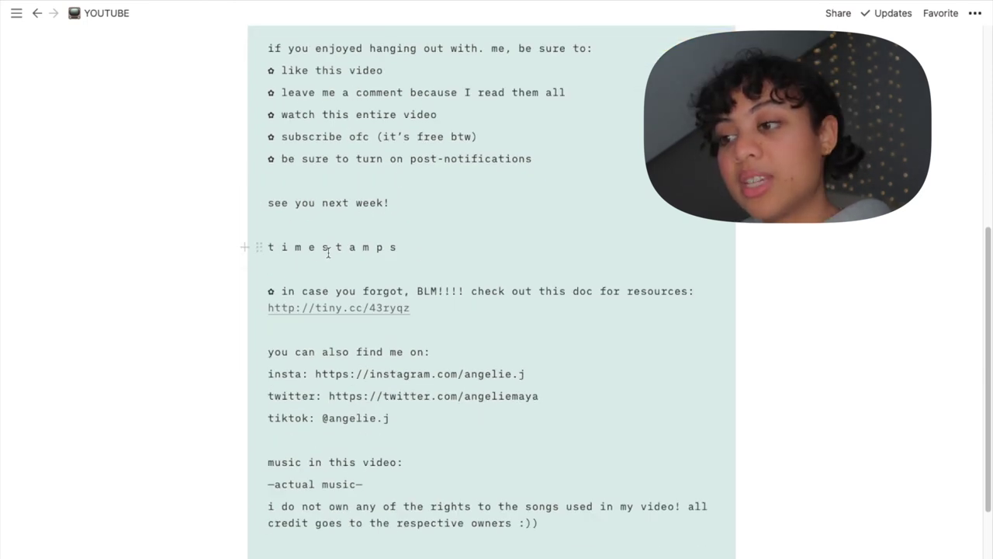
scroll(429, 256, "down", 3)
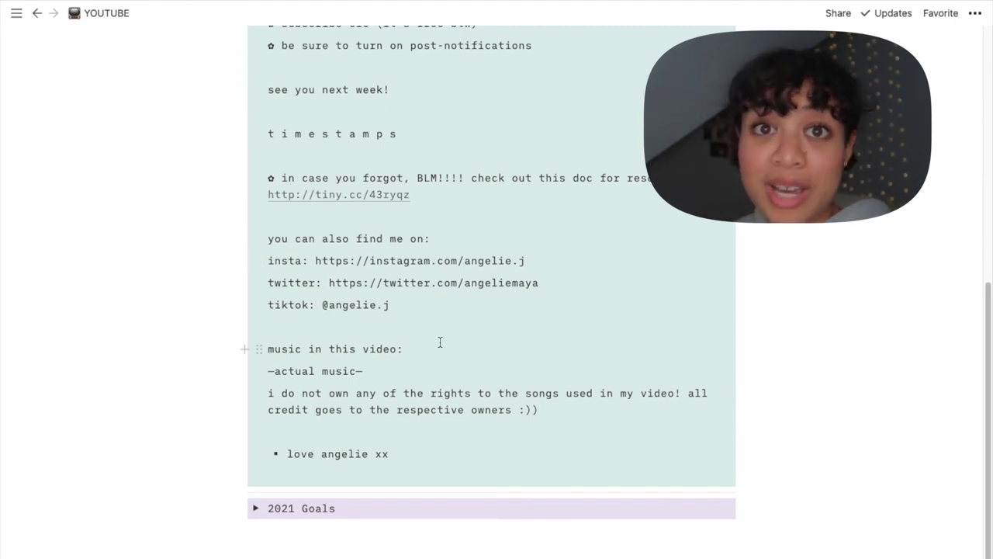
scroll(440, 342, "down", 2)
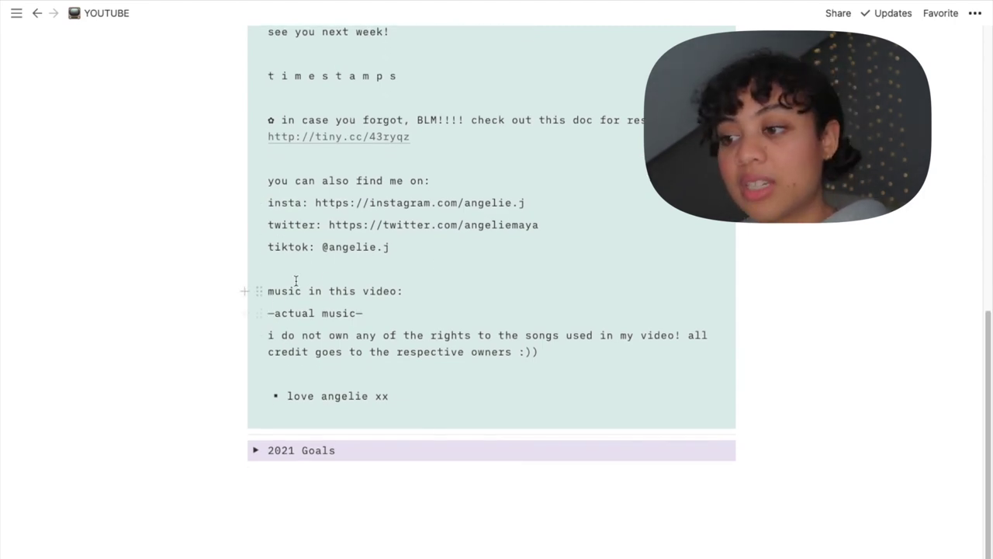
scroll(311, 353, "up", 10)
scroll(246, 233, "up", 3)
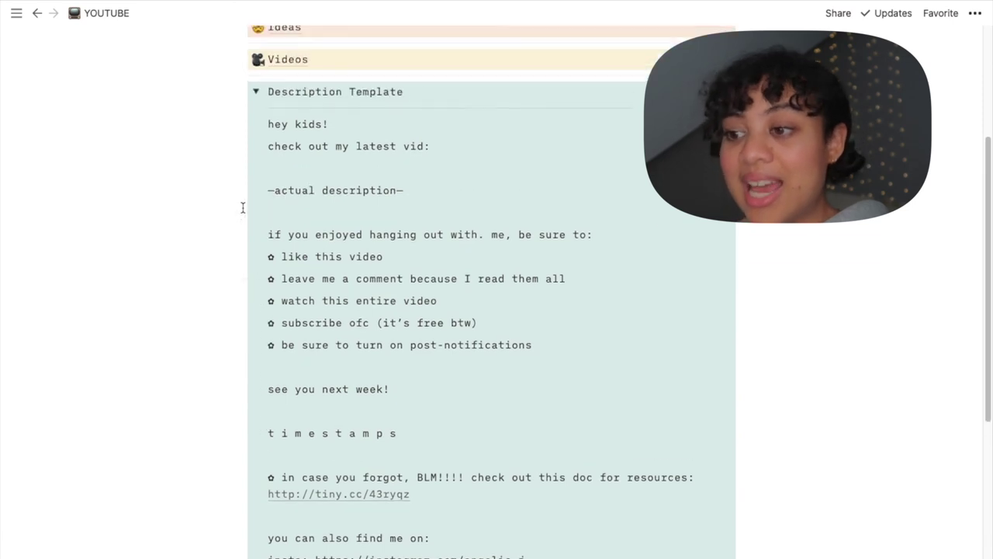
left_click(256, 101)
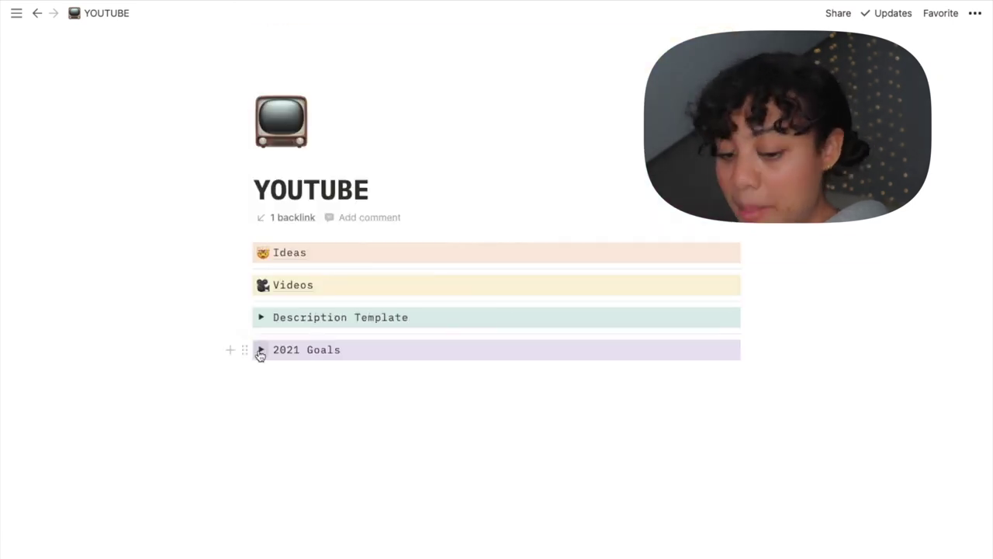
Expand the 2021 Goals toggle on the YOUTUBE page to view its checklist
left_click(257, 349)
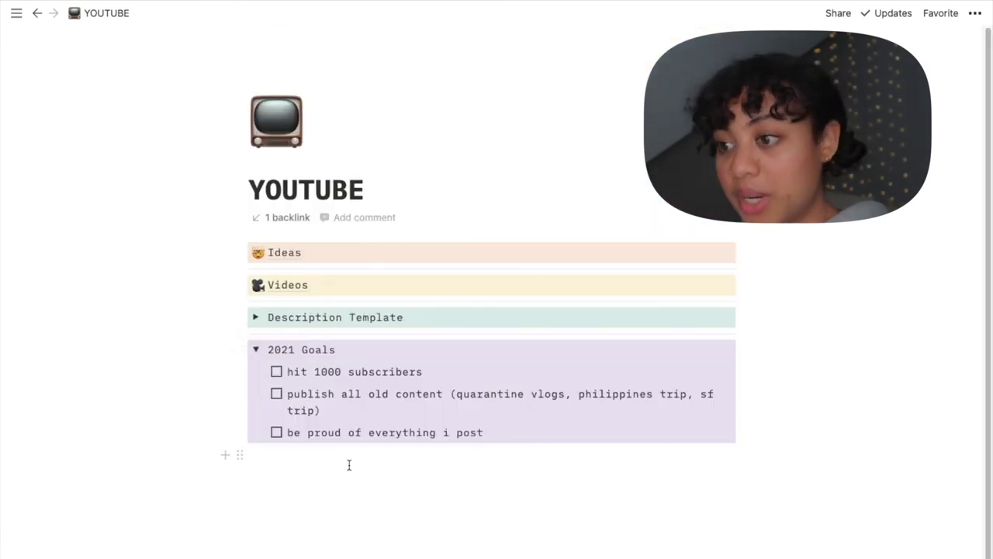